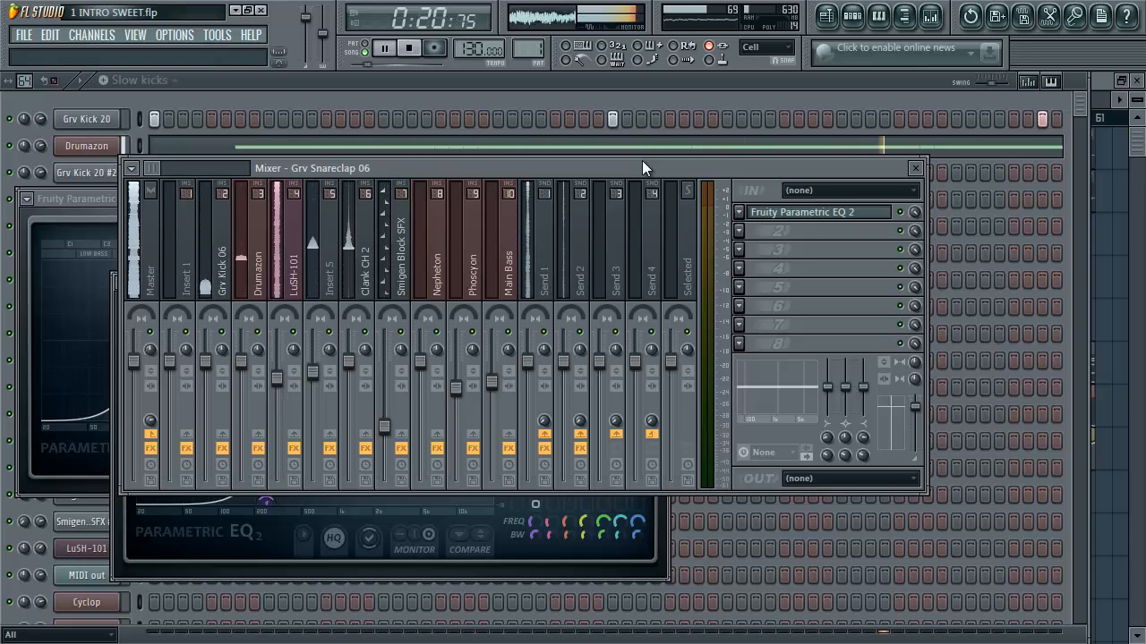
# Step: Select the Grv Kick 06 mixer track and briefly audition the song from the beginning
pyautogui.press('space')
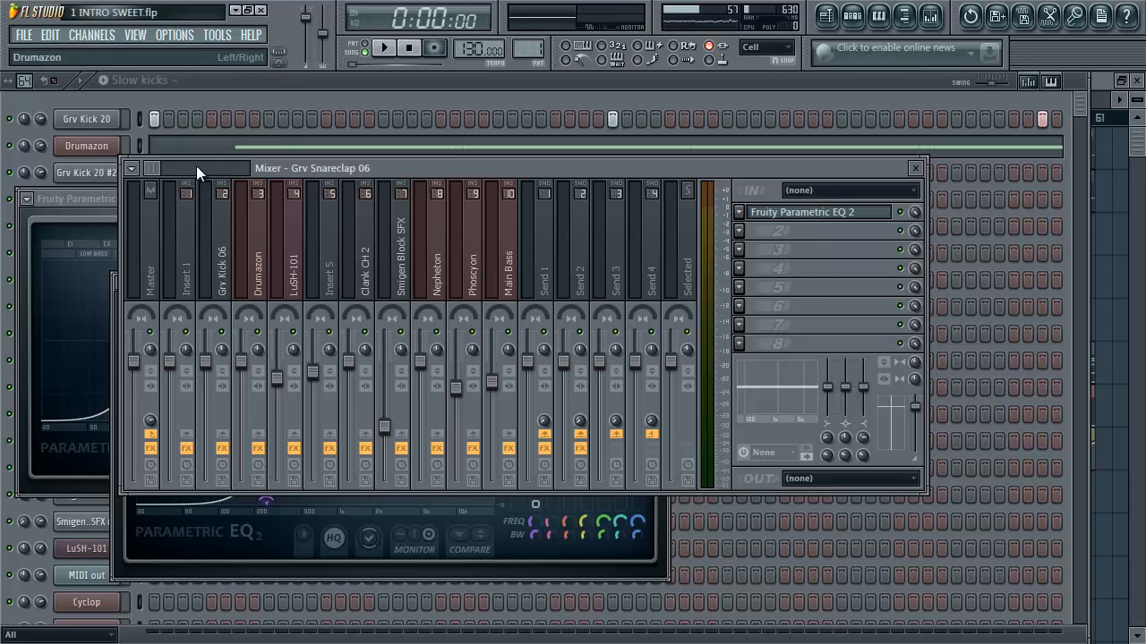
pyautogui.press('space')
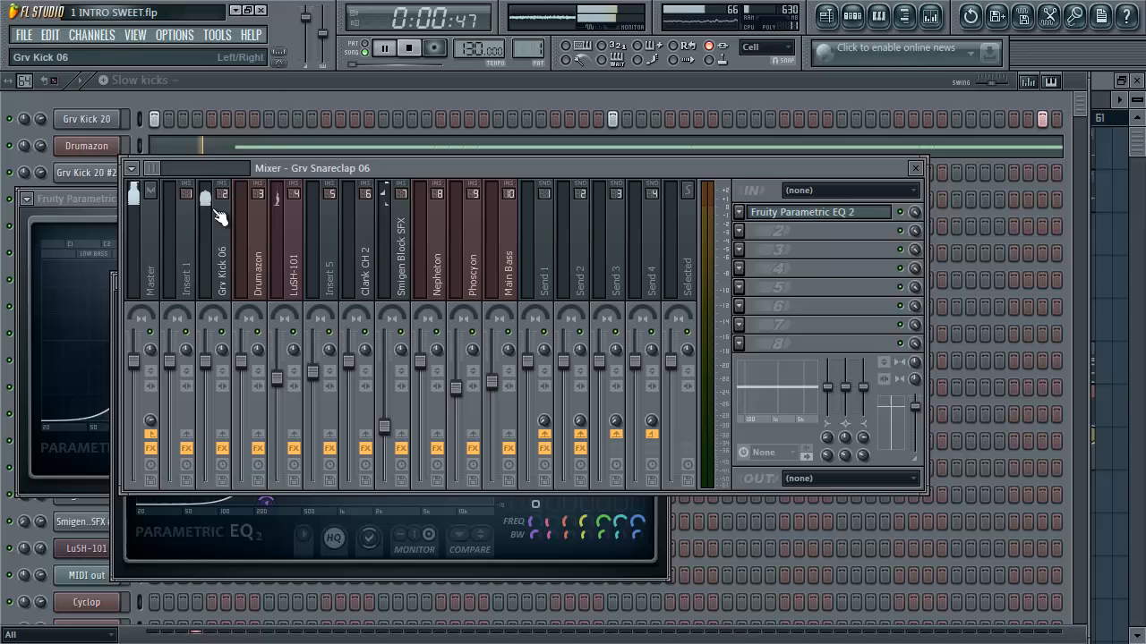
pyautogui.press('space')
pyautogui.click(231, 267)
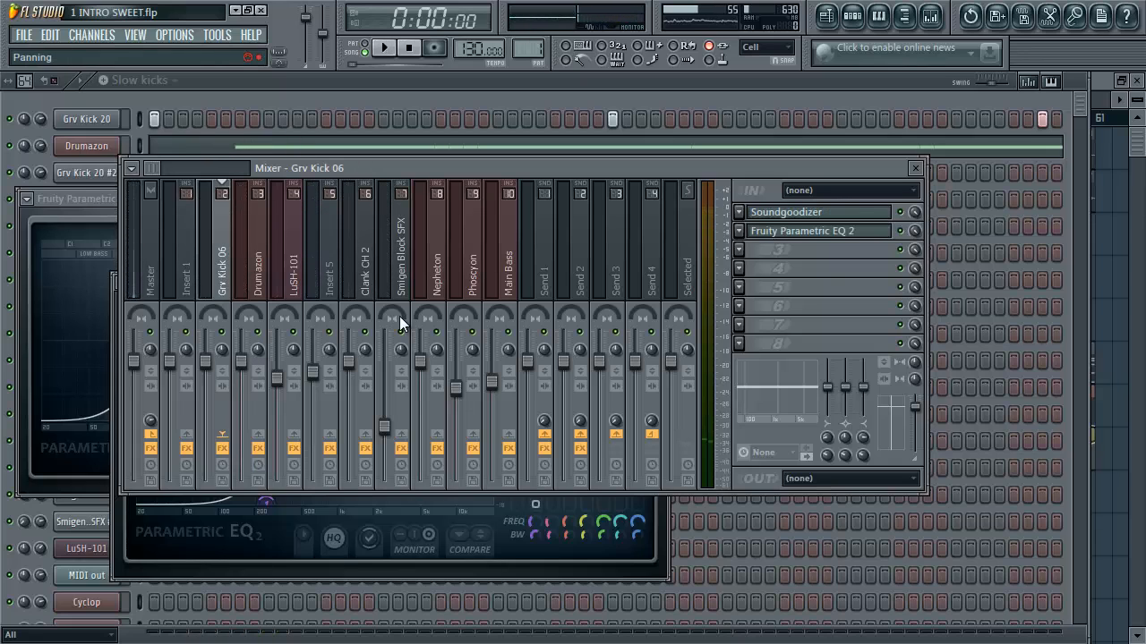
pyautogui.press('space')
pyautogui.press('space')
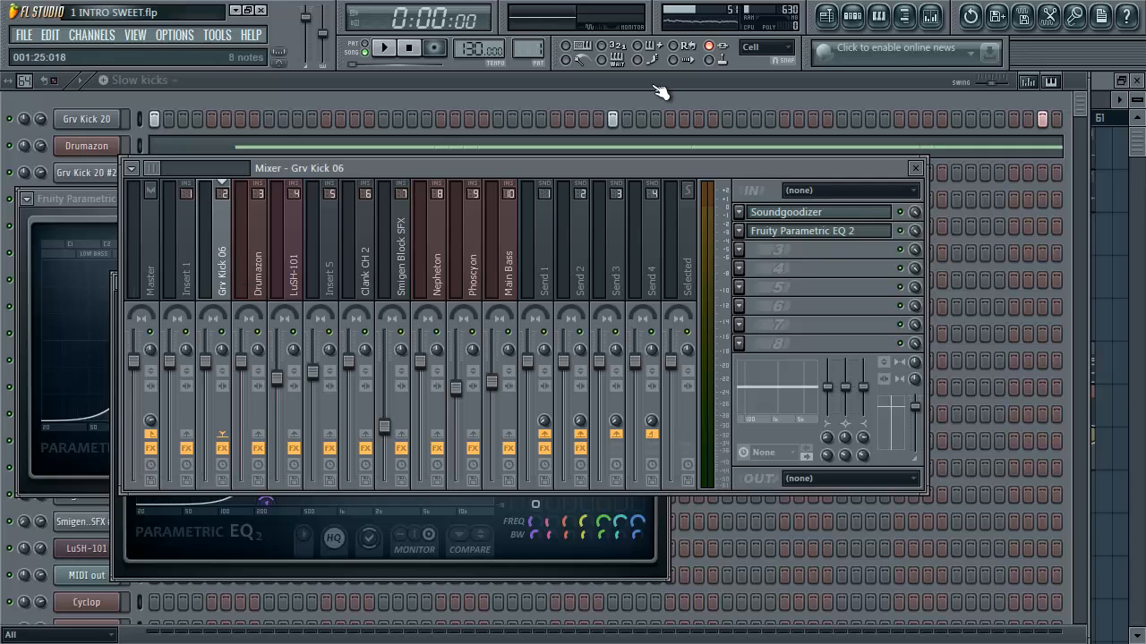
# Step: Show the playlist, place the playback position at bar 33 where the fast kicks begin, and audition that section
pyautogui.click(852, 15)
pyautogui.click(826, 16)
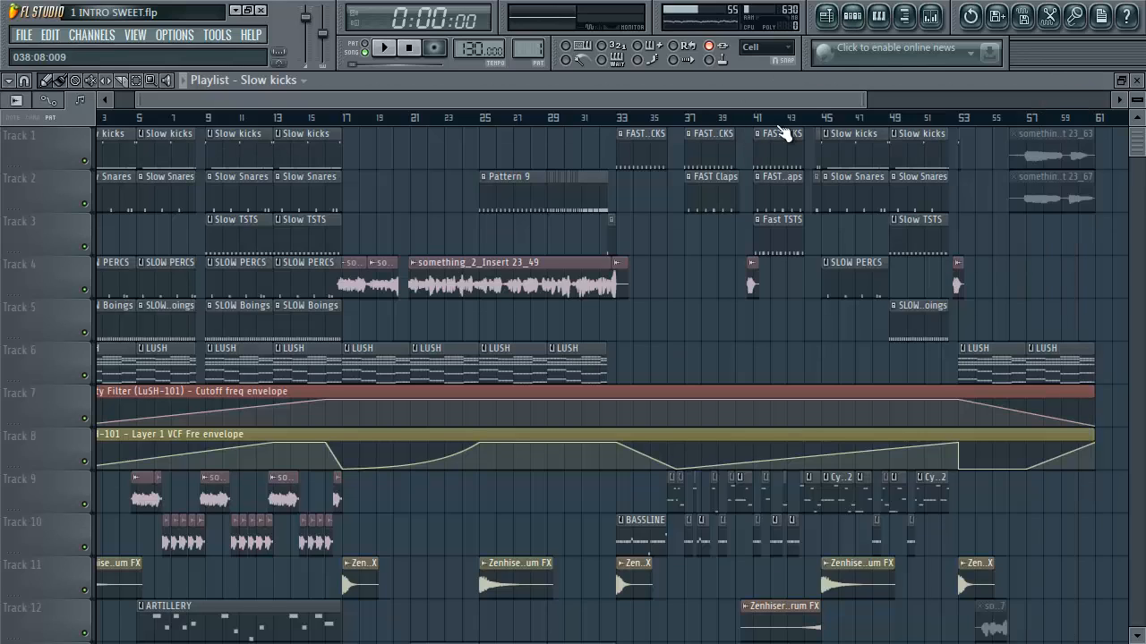
pyautogui.press('space')
pyautogui.press('space')
pyautogui.click(622, 118)
pyautogui.press('space')
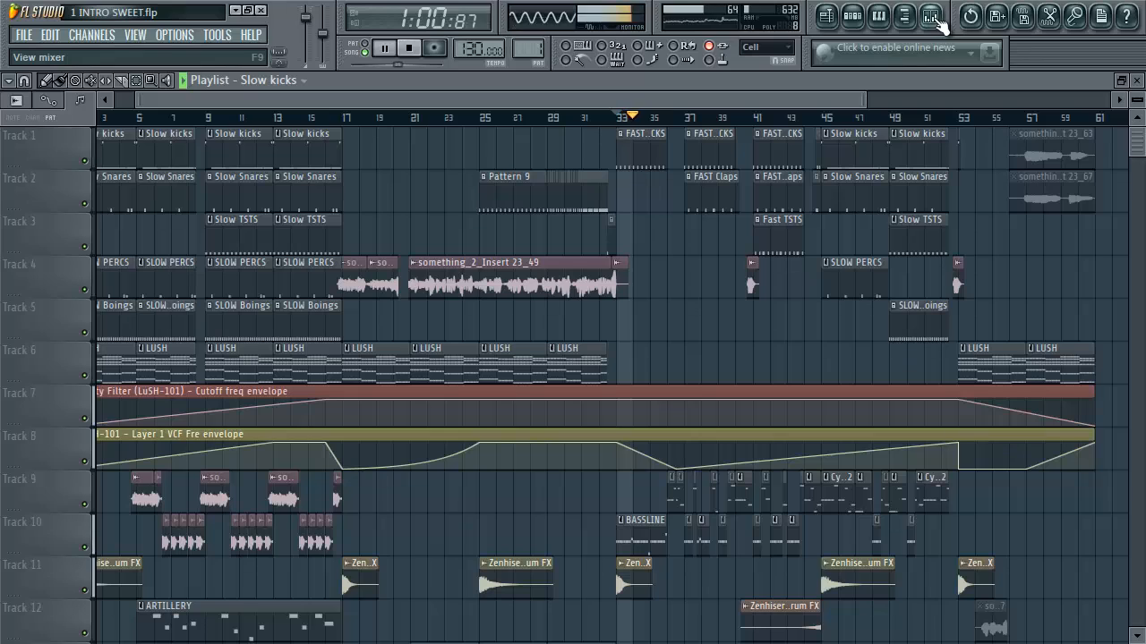
pyautogui.press('space')
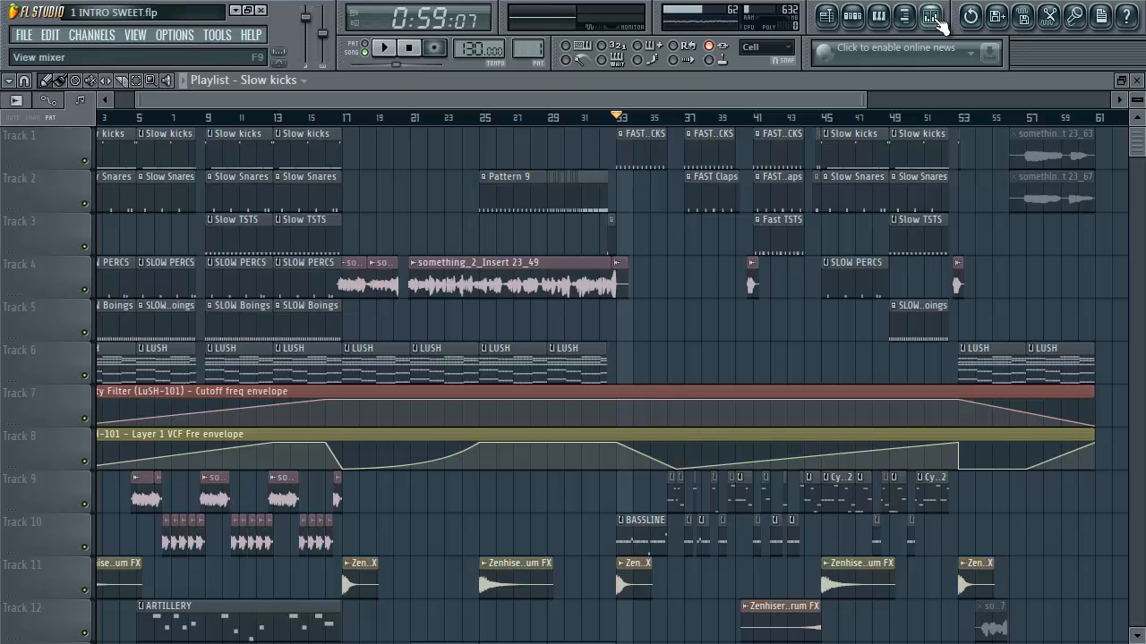
pyautogui.press('space')
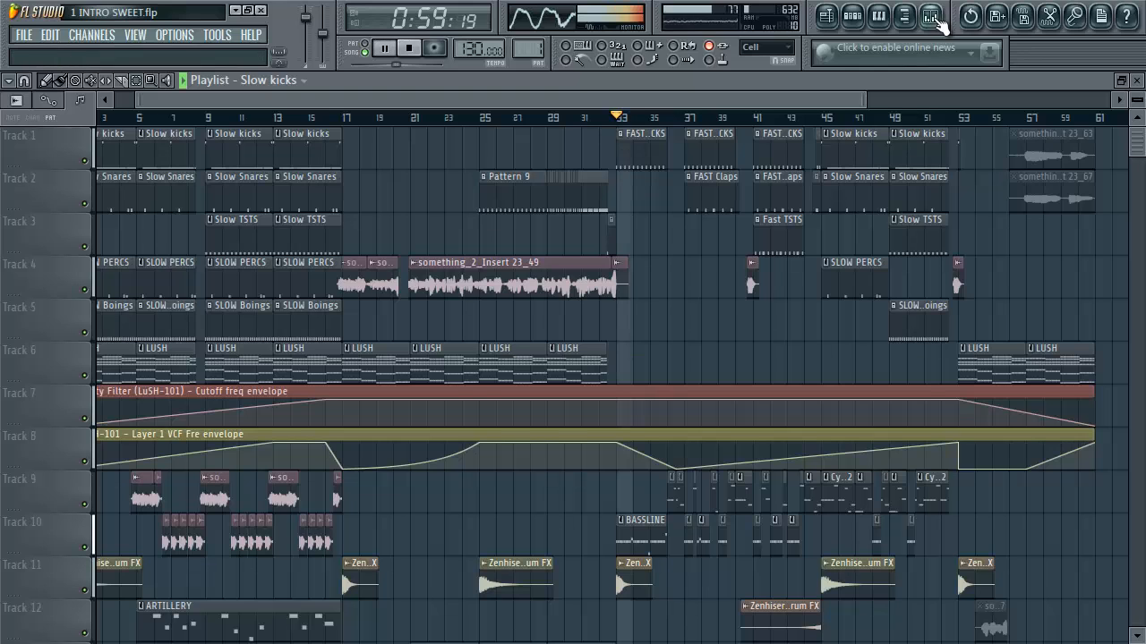
# Step: Show the mixer, open the Fruity Parametric EQ 2 on Grv Kick 06, and play the section through it
pyautogui.click(936, 18)
pyautogui.press('space')
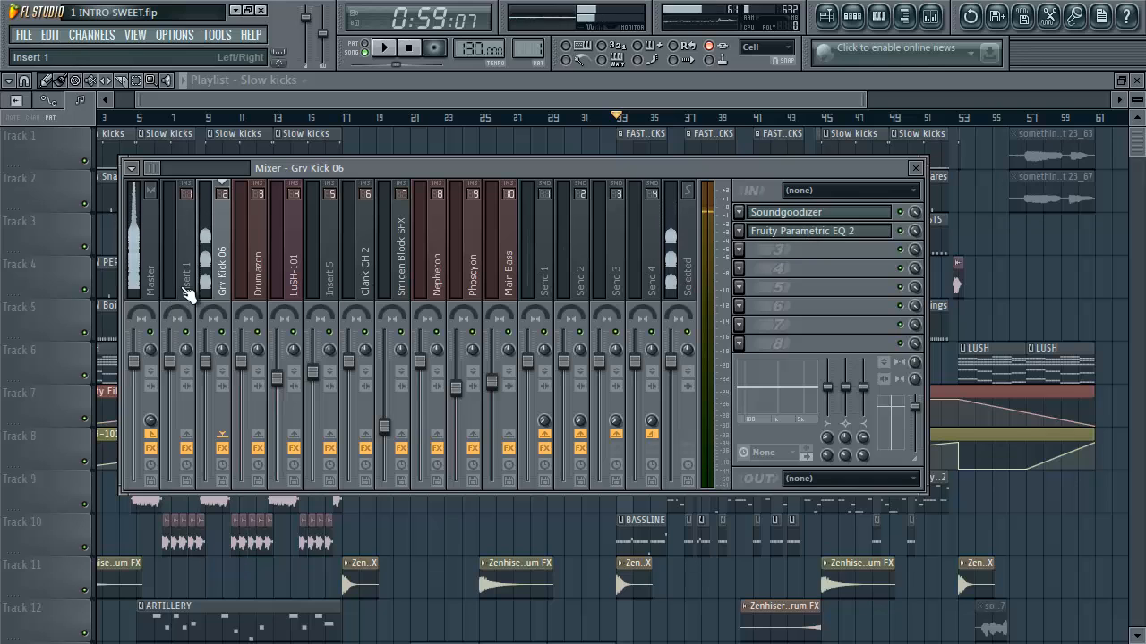
pyautogui.click(803, 232)
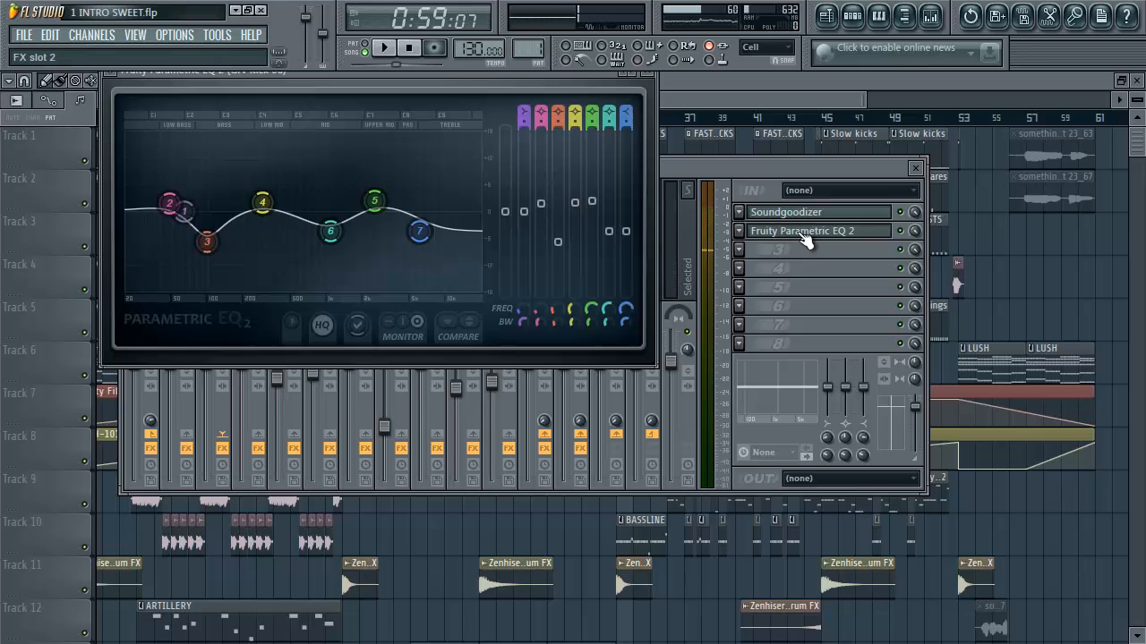
pyautogui.press('space')
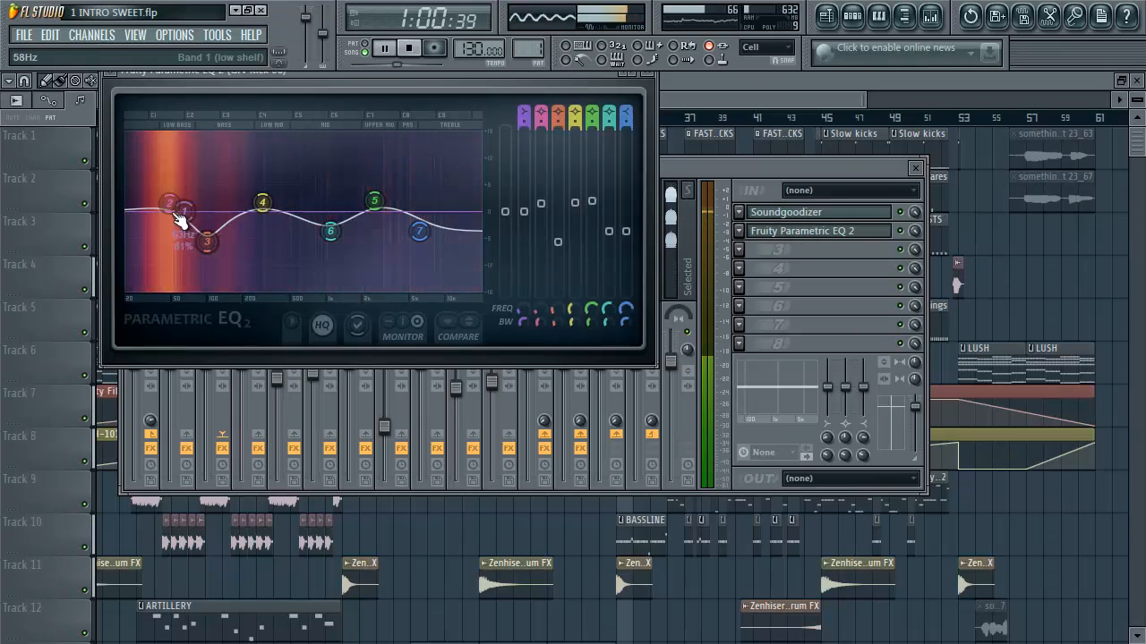
pyautogui.press('space')
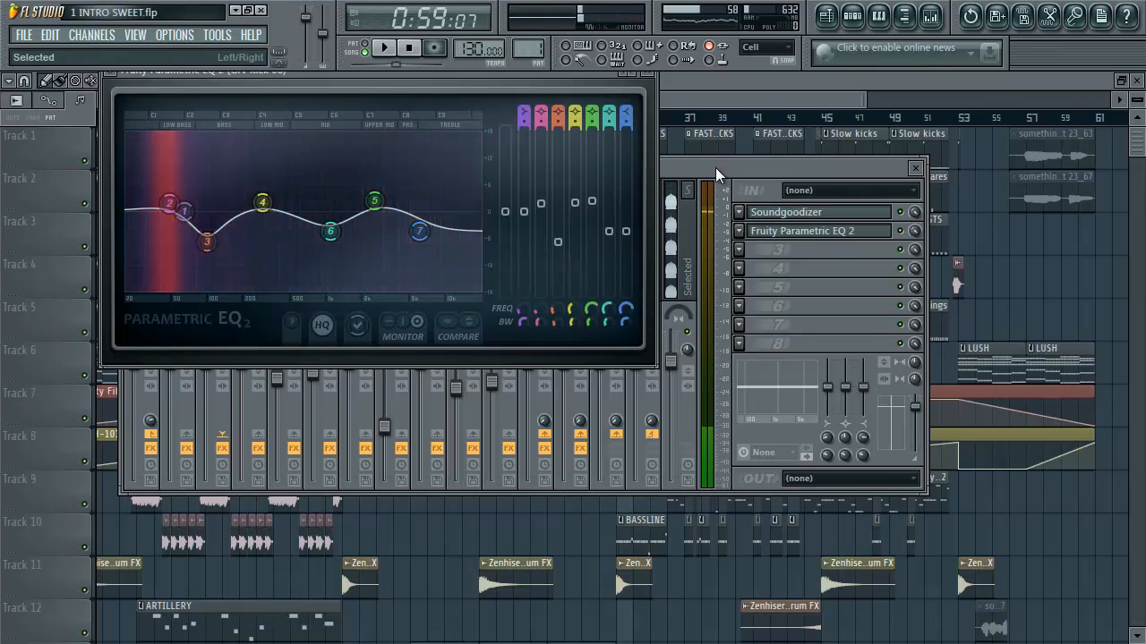
# Step: Find the COMBINE track in the mixer during playback, select it, and open its Fruity Parametric EQ 2
pyautogui.click(715, 168)
pyautogui.moveTo(155, 167); pyautogui.dragTo(164, 167)
pyautogui.press('space')
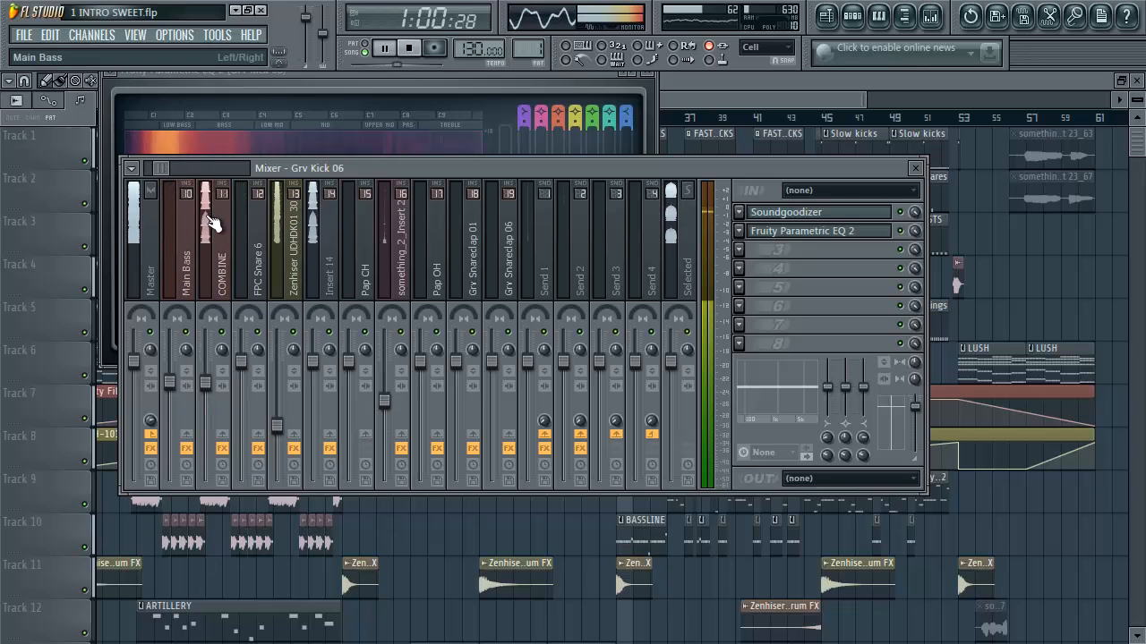
pyautogui.click(186, 241)
pyautogui.press('space')
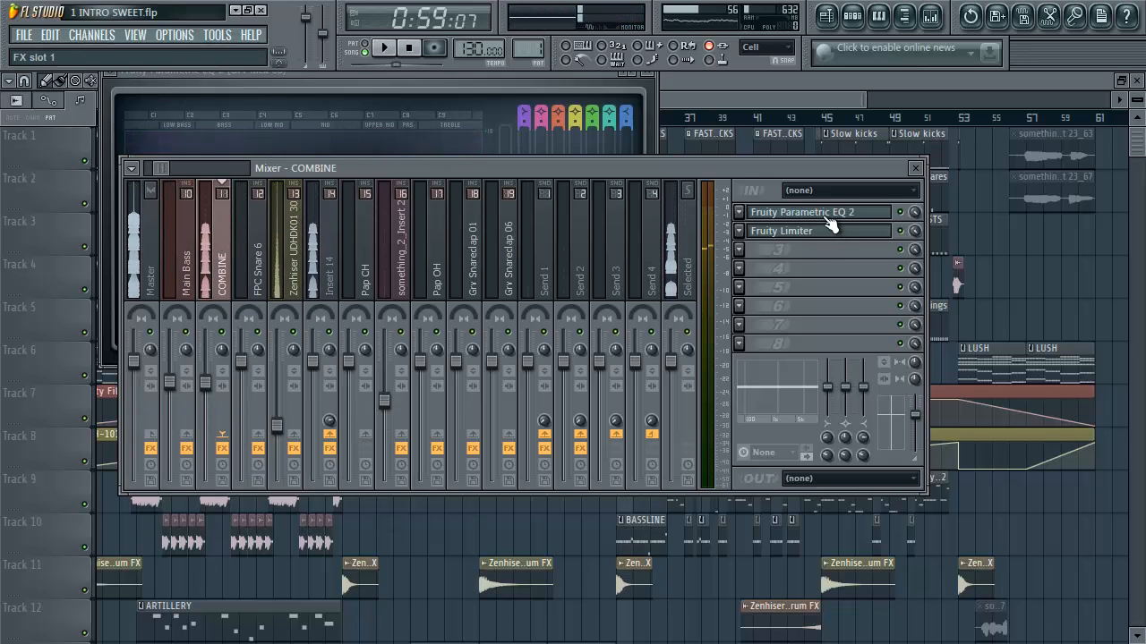
pyautogui.click(829, 215)
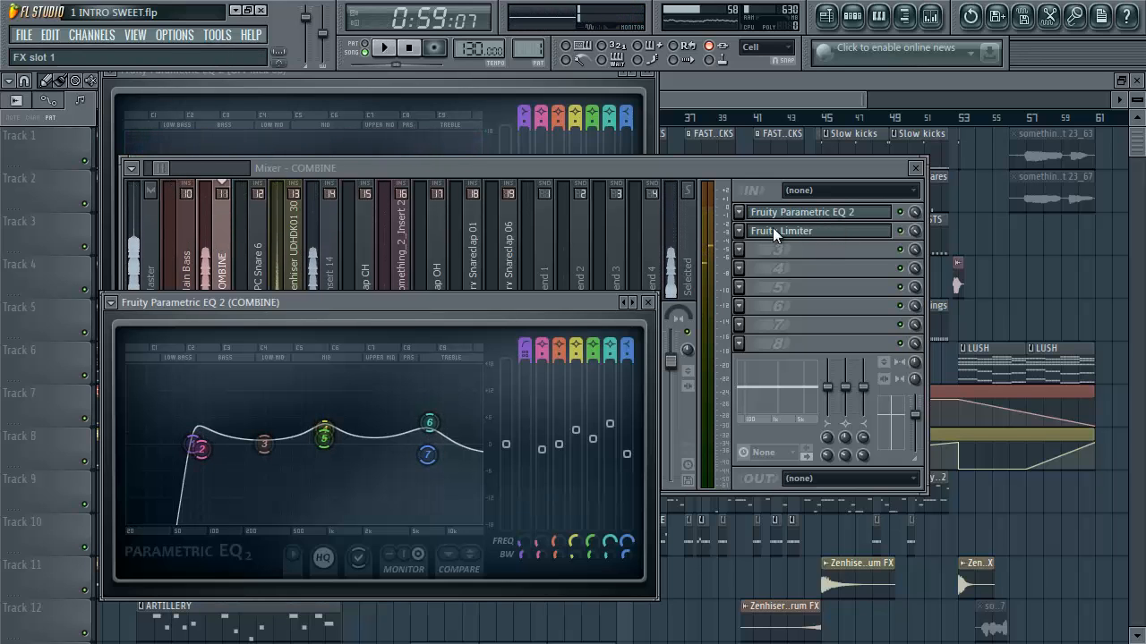
# Step: Compare the Grv Kick 06 and COMBINE EQ curves and frequency spectrums while playing the section from bar 33
pyautogui.click(443, 81)
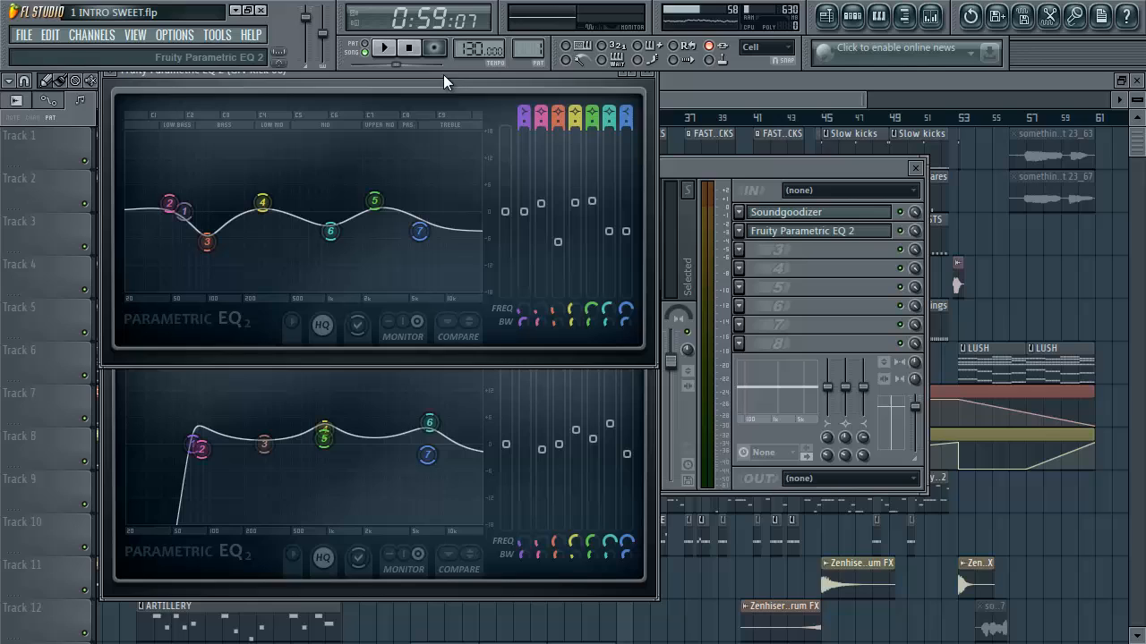
pyautogui.click(108, 439)
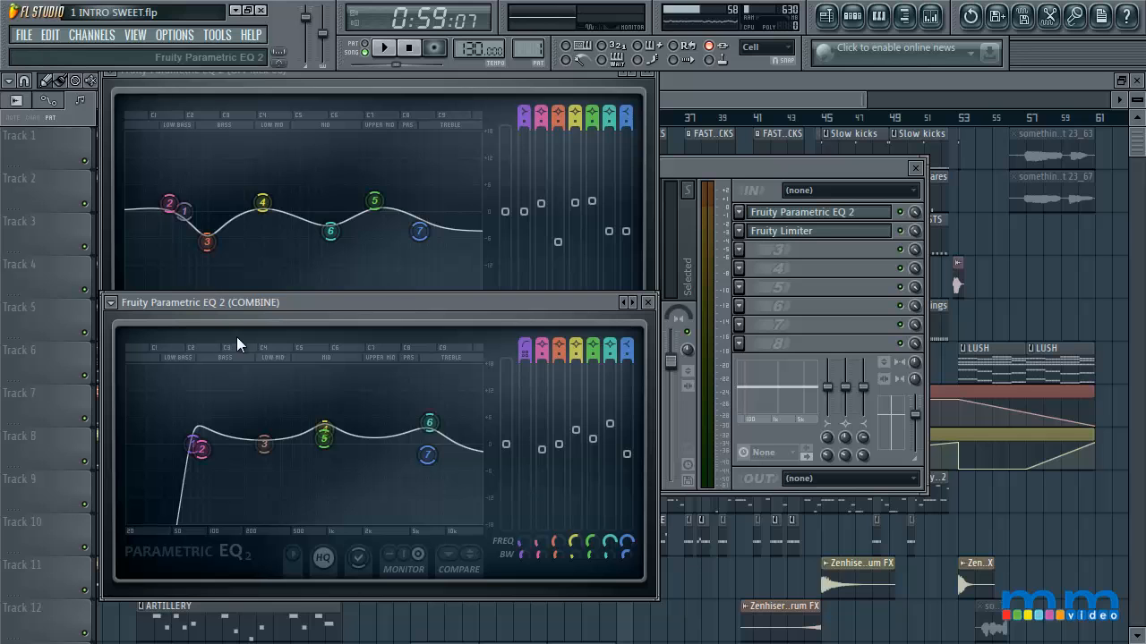
pyautogui.press('space')
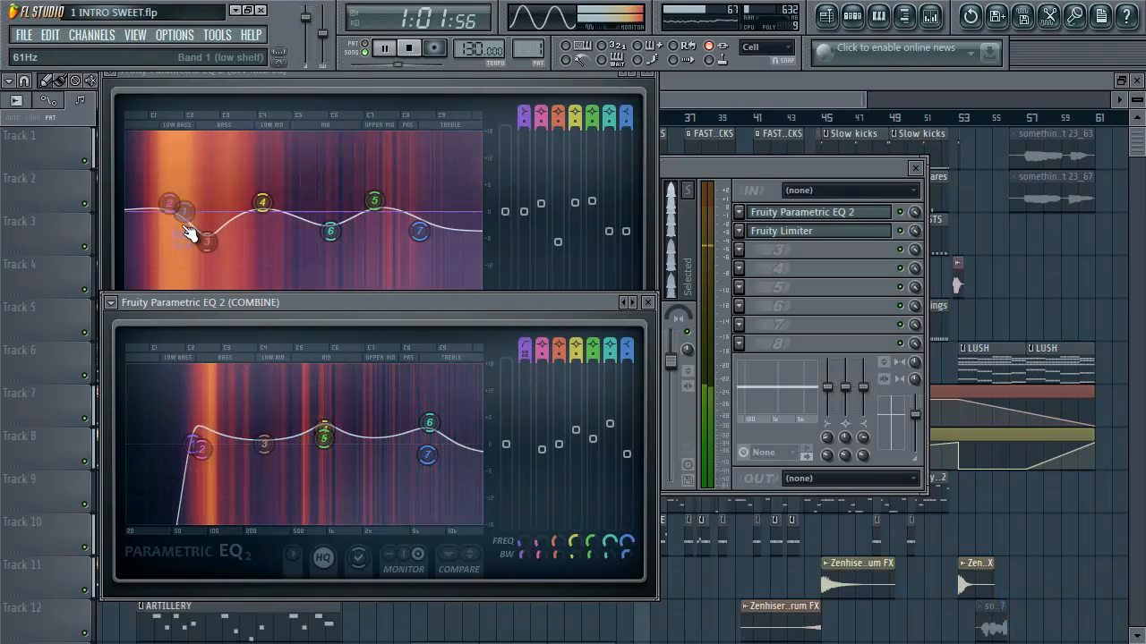
pyautogui.press('space')
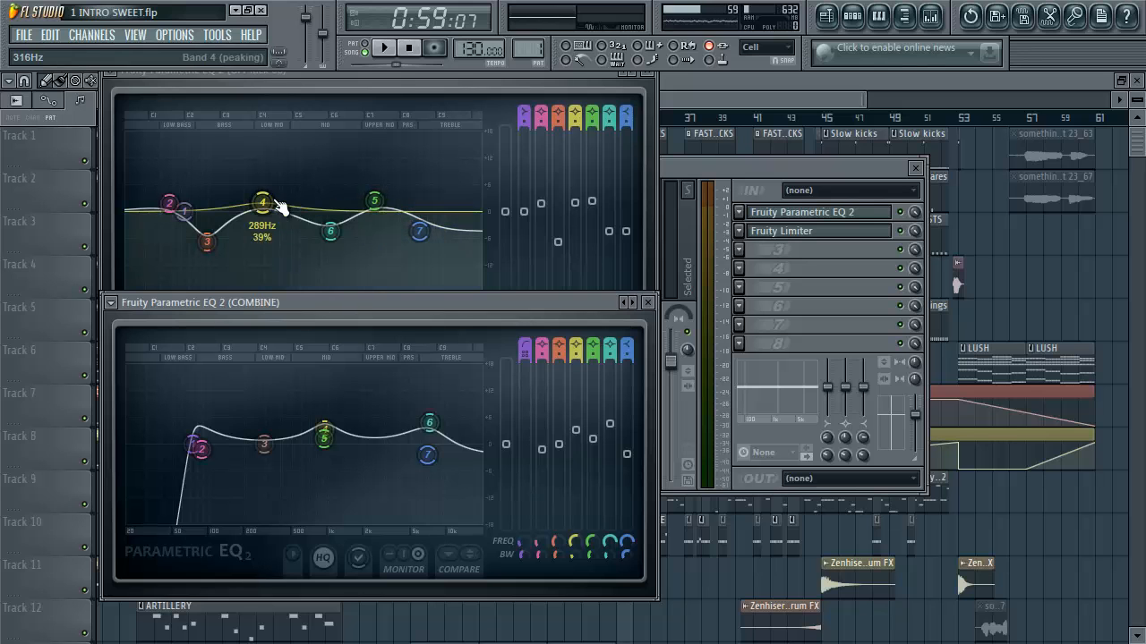
pyautogui.press('space')
pyautogui.press('space')
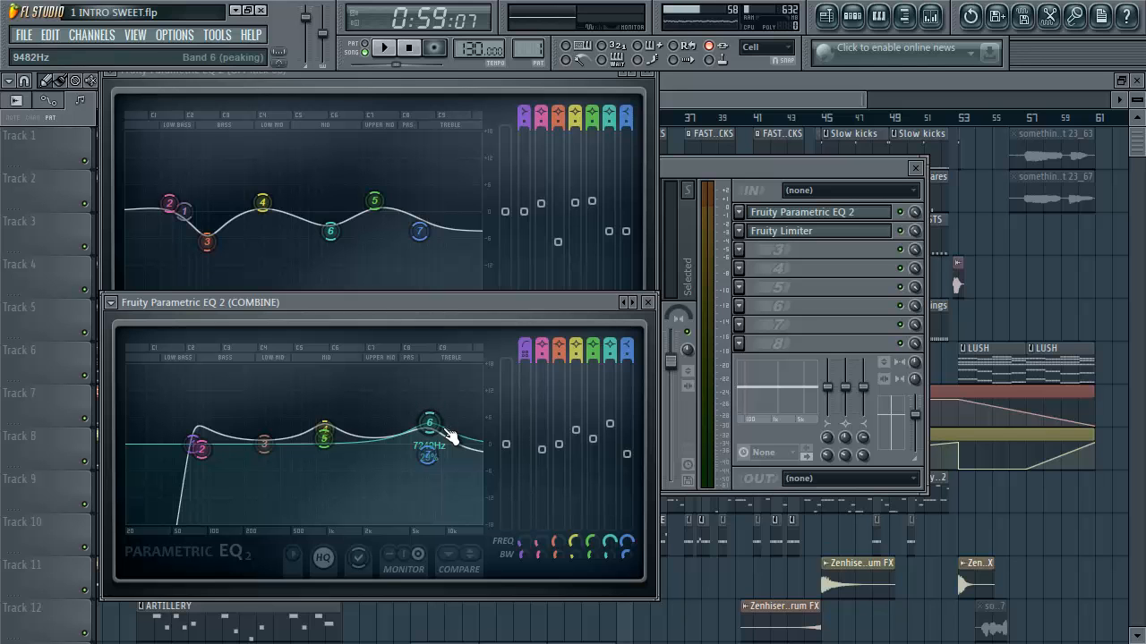
pyautogui.press('space')
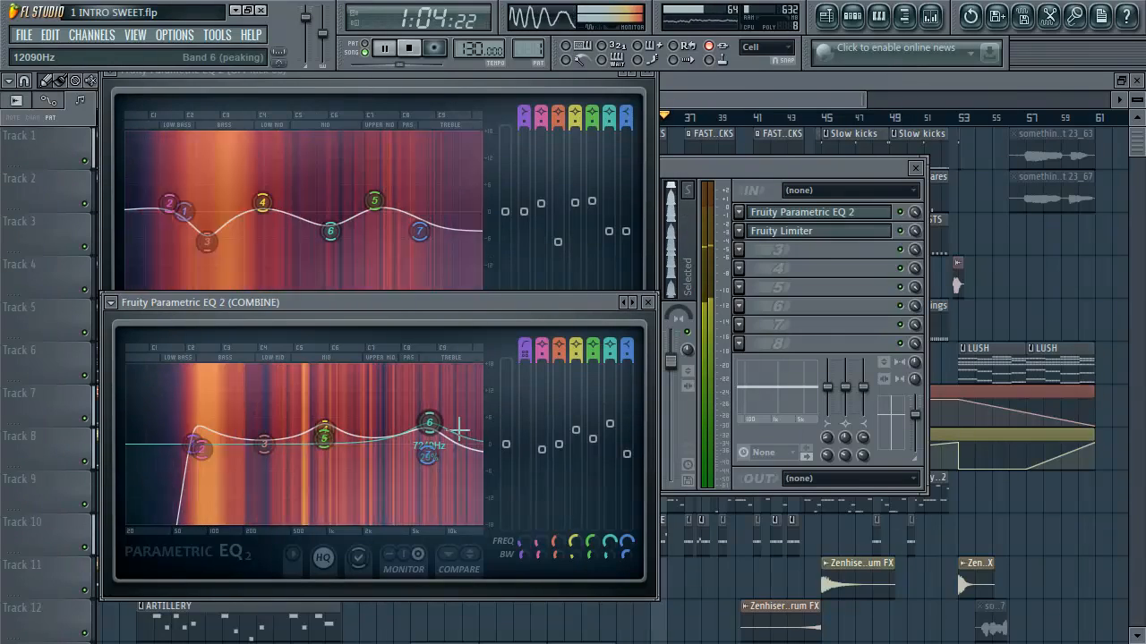
pyautogui.press('space')
# Step: Bypass Fruity Parametric EQ 2 on both COMBINE and Grv Kick 06, and listen to the section without EQ
pyautogui.click(906, 215)
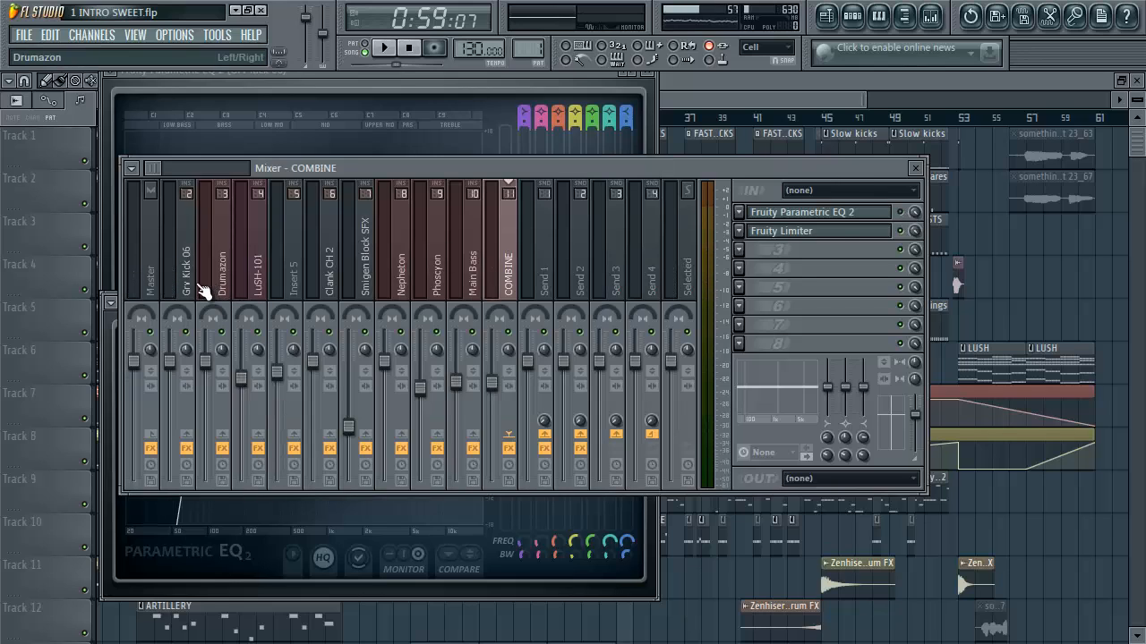
pyautogui.click(193, 285)
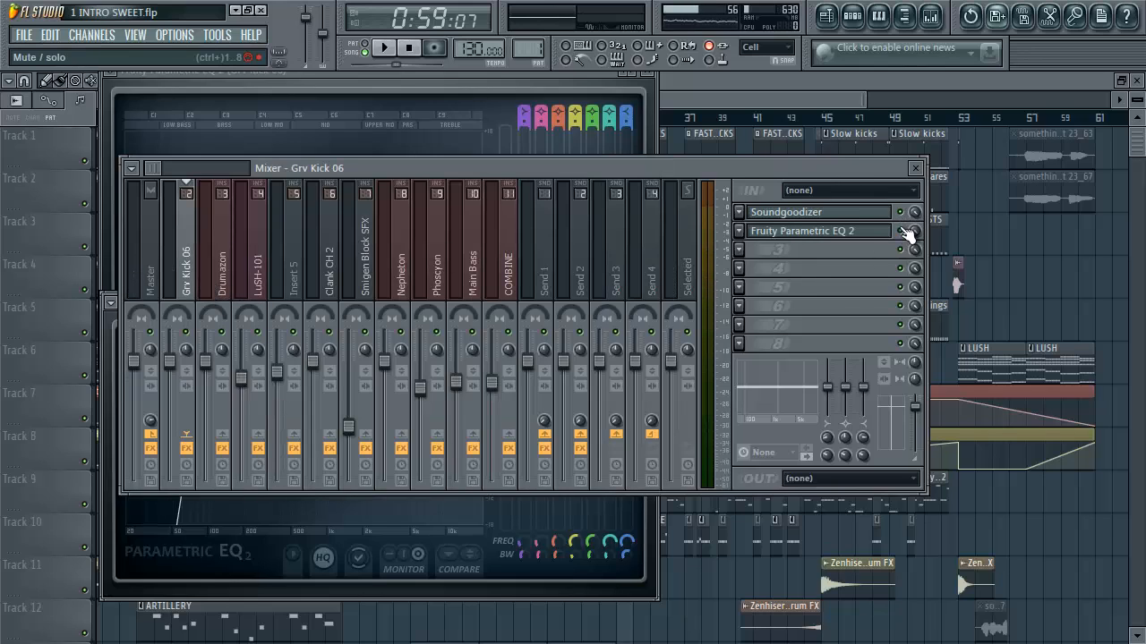
pyautogui.press('space')
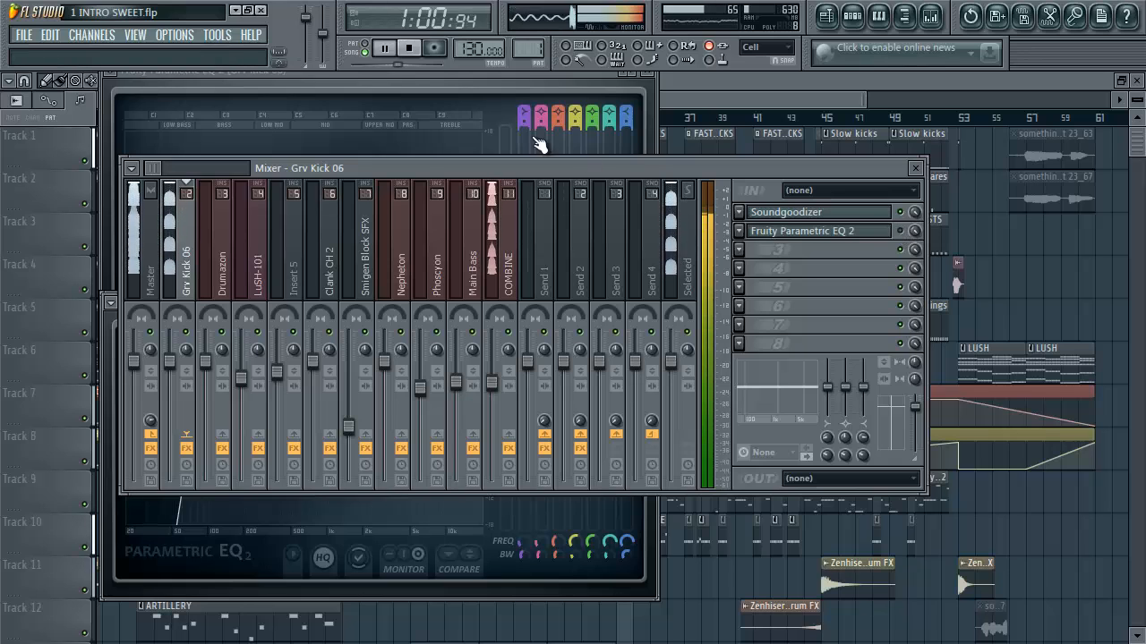
pyautogui.click(539, 145)
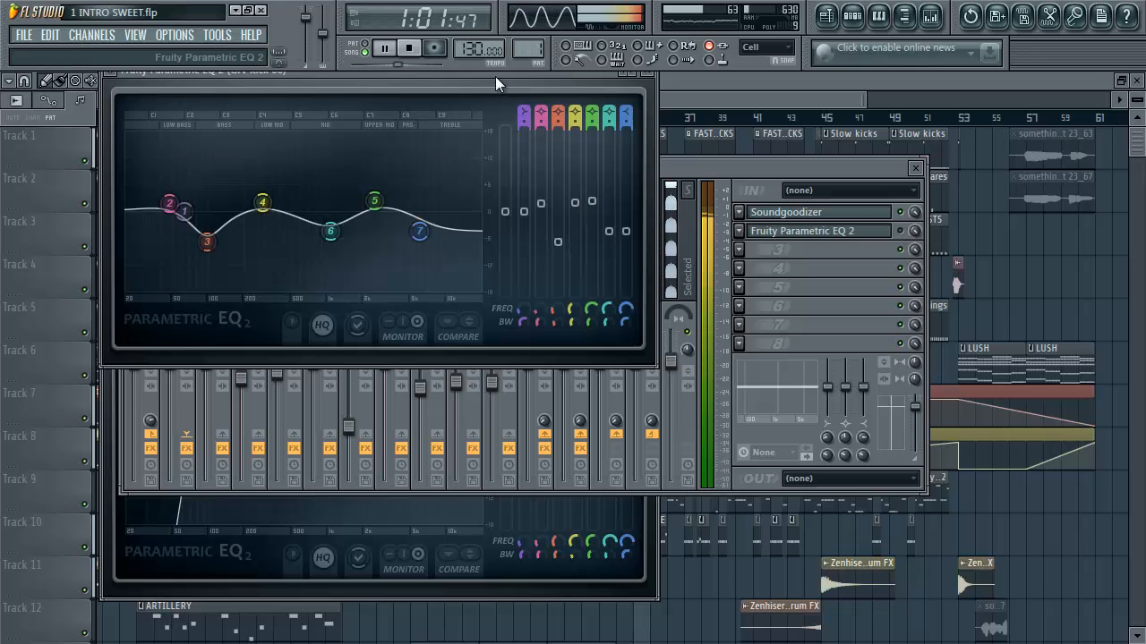
pyautogui.click(650, 593)
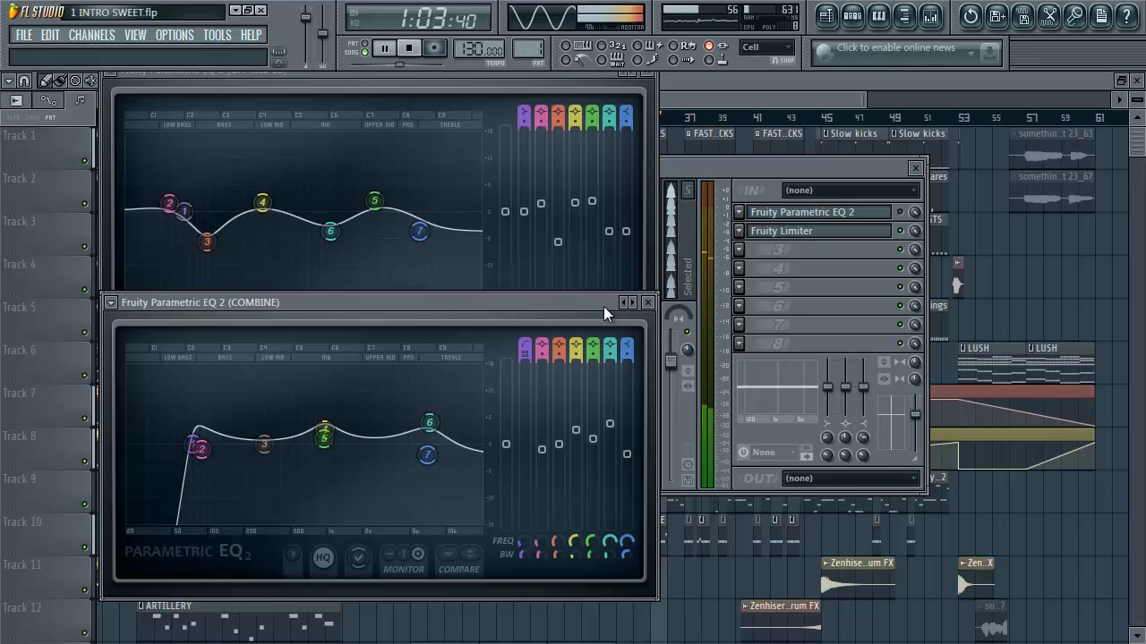
pyautogui.press('space')
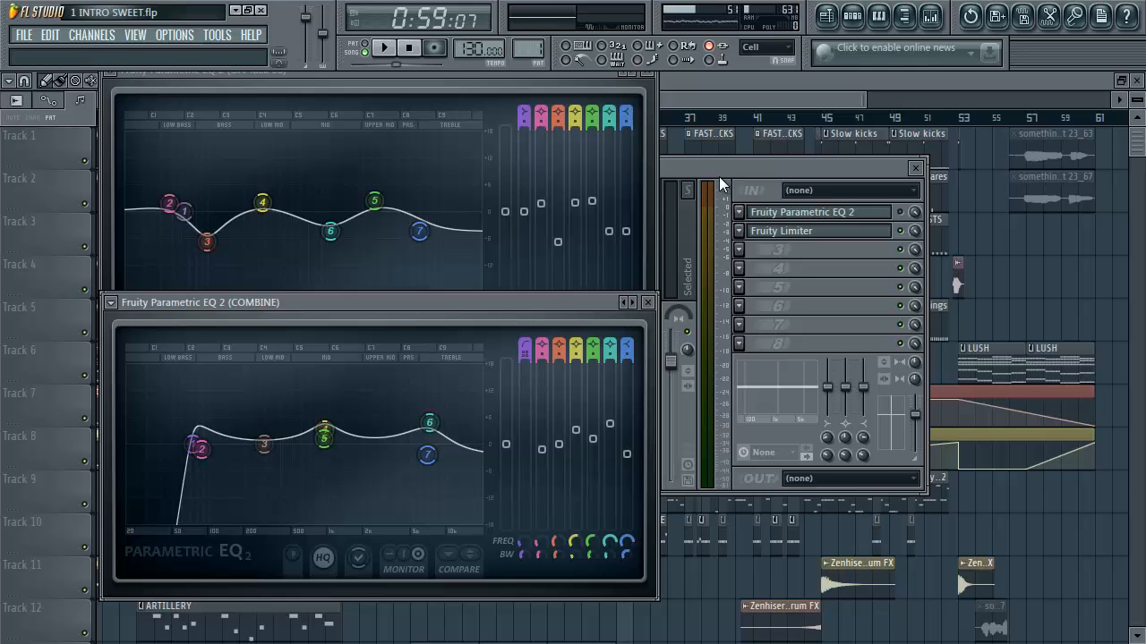
# Step: Re-enable Fruity Parametric EQ 2 on COMBINE and Grv Kick 06, and listen to the section with both EQs active
pyautogui.click(900, 223)
pyautogui.press('space')
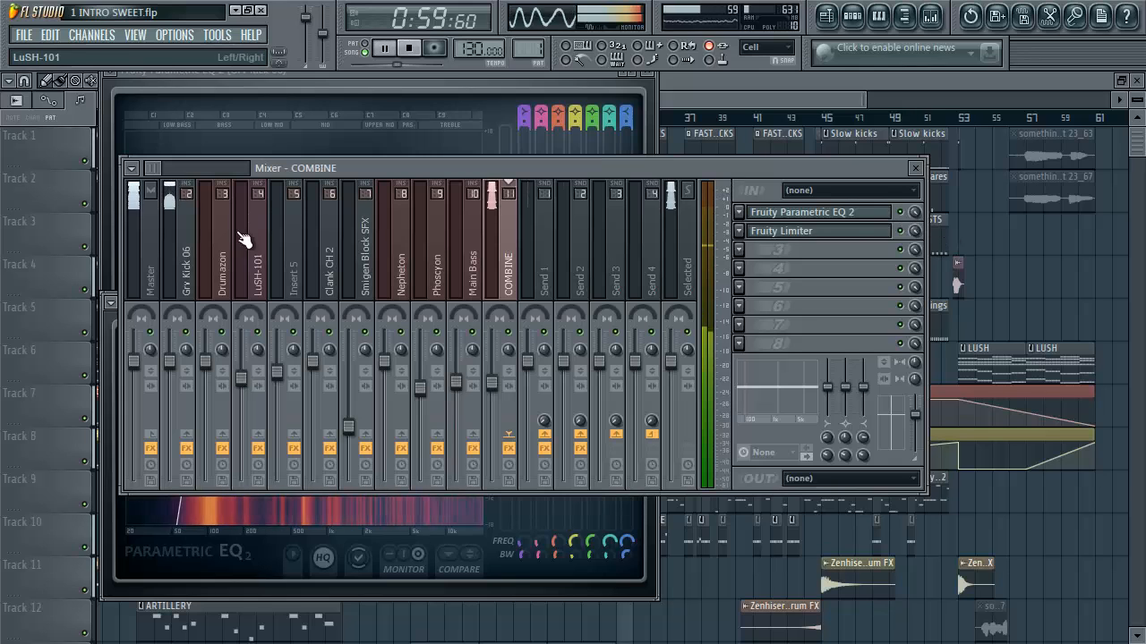
pyautogui.click(188, 277)
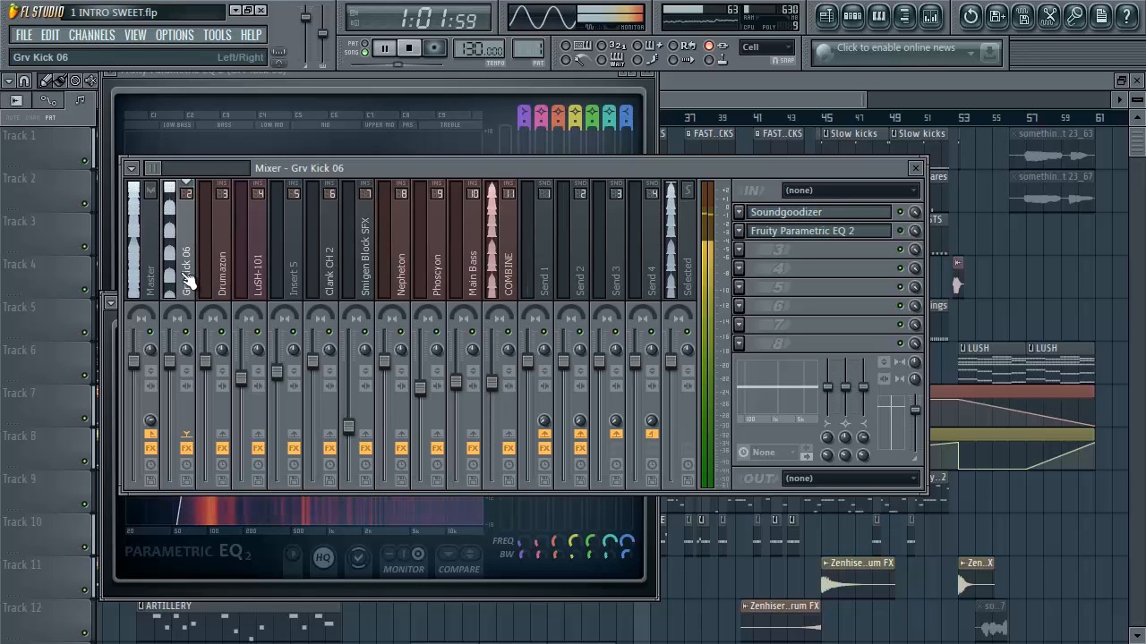
# Step: Mute the COMBINE track and compare Grv Kick 06 with its Fruity Parametric EQ 2 enabled and bypassed
pyautogui.press('space')
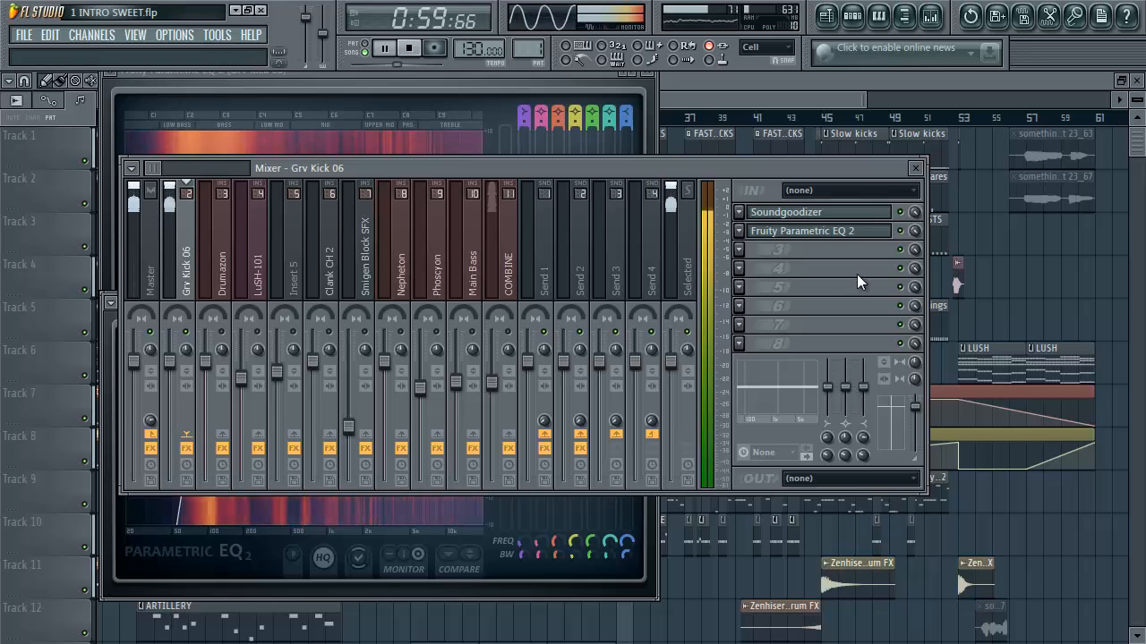
pyautogui.press('space')
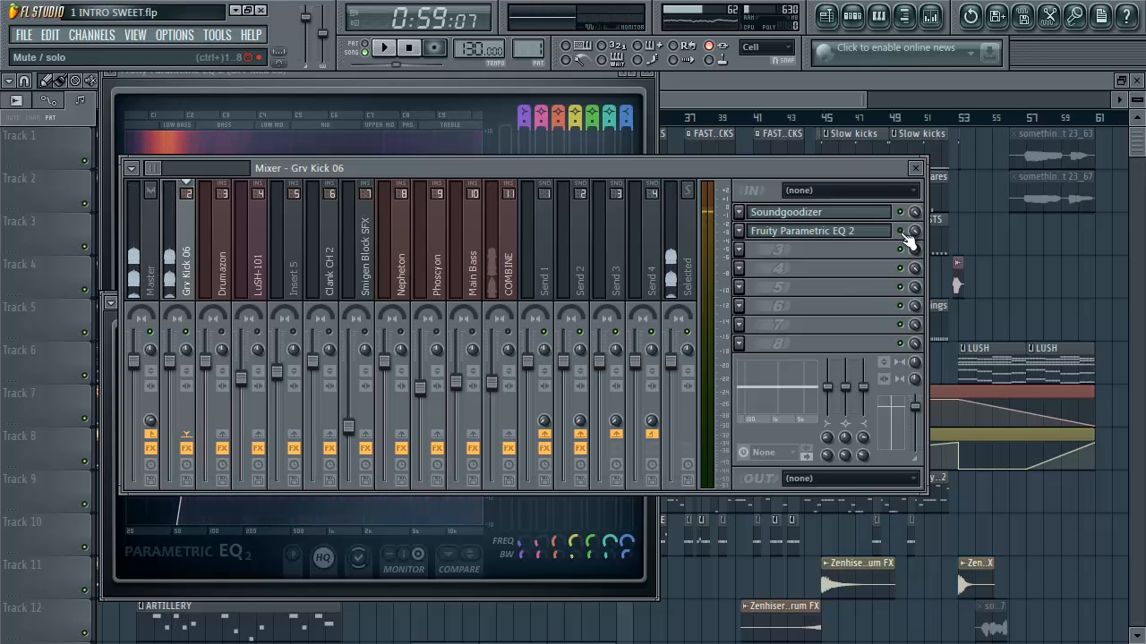
pyautogui.press('space')
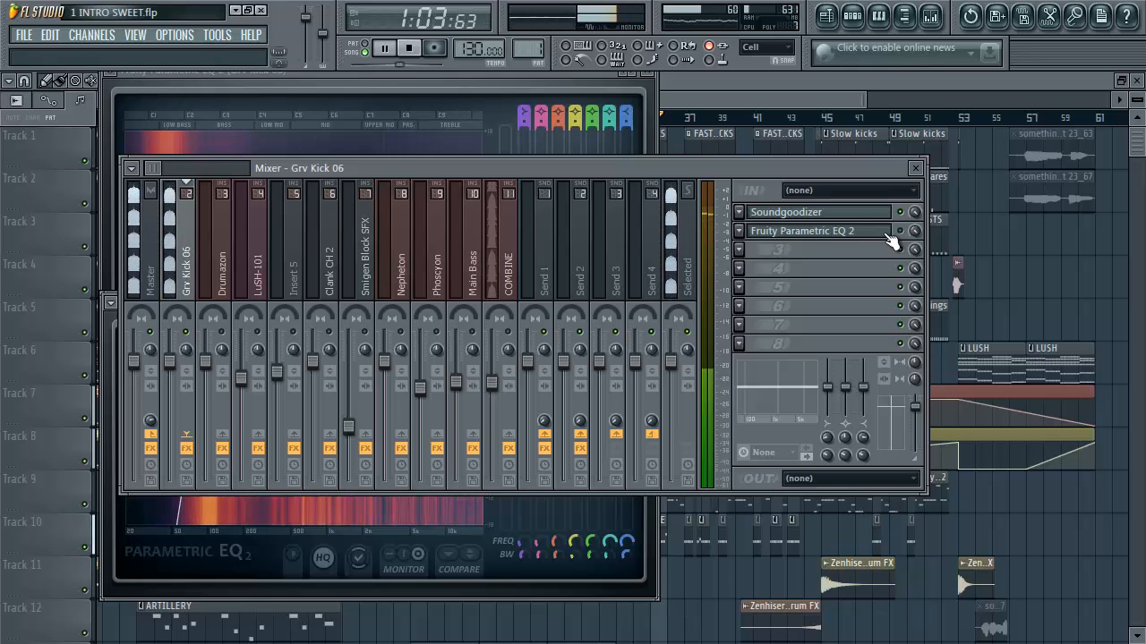
pyautogui.press('space')
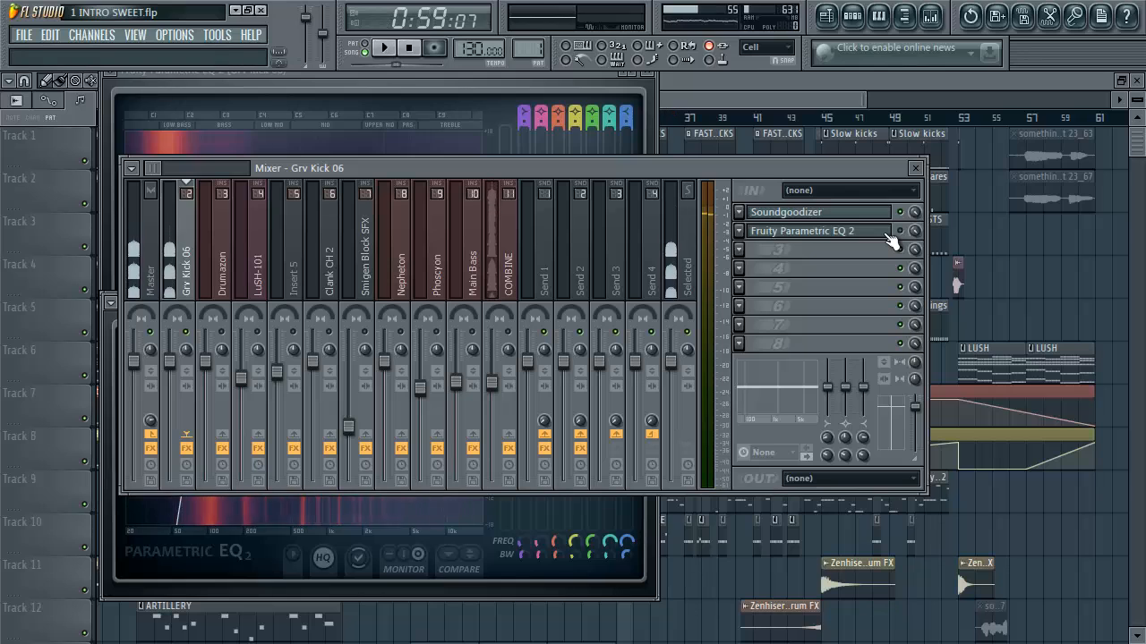
pyautogui.press('space')
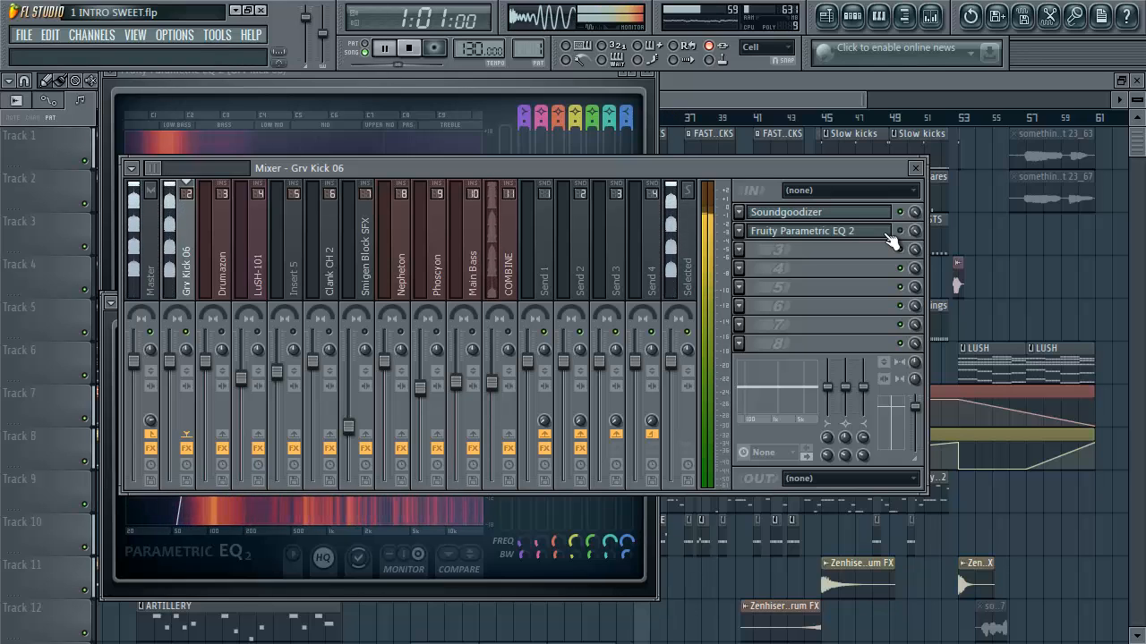
pyautogui.press('space')
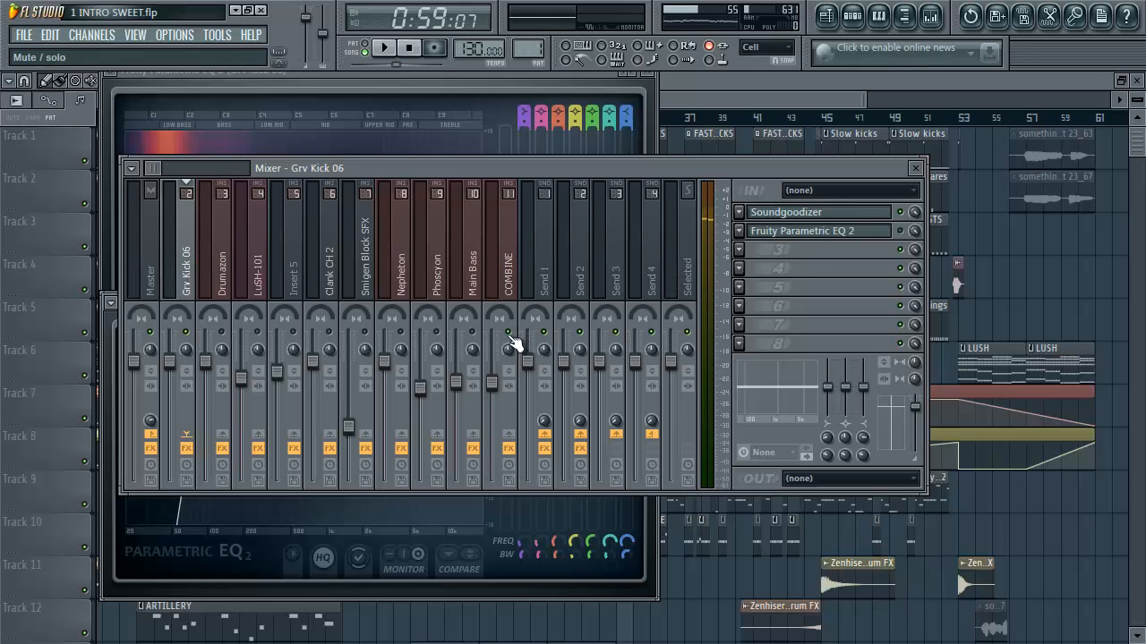
# Step: Play Grv Kick 06 and COMBINE together from bar 33, and clear the open plugin and mixer windows off the playlist
pyautogui.press('space')
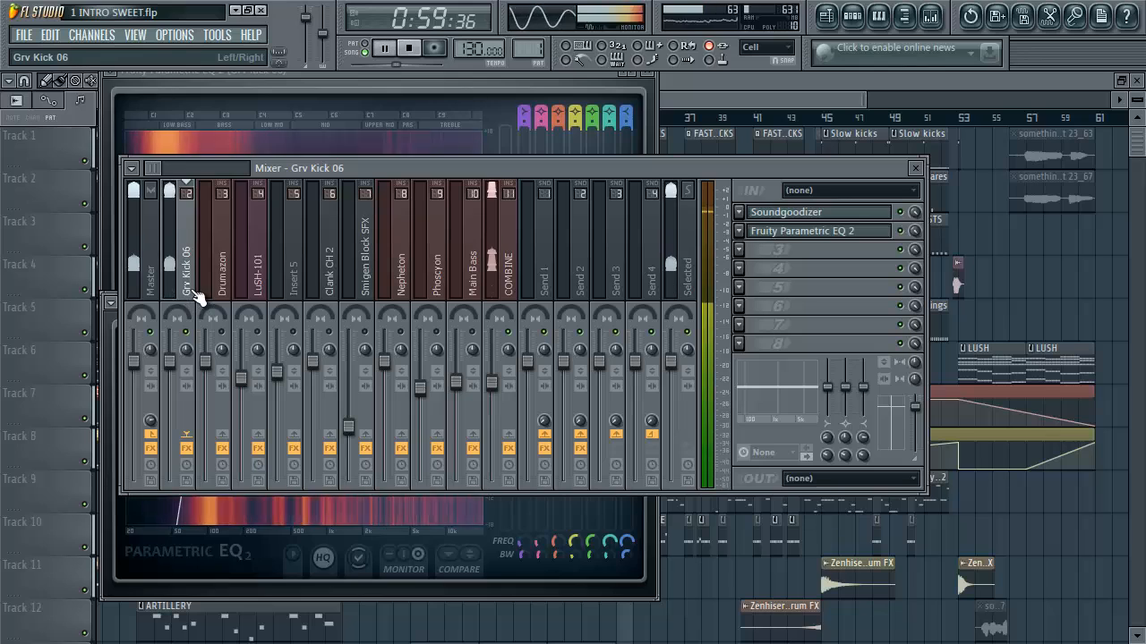
pyautogui.press('space')
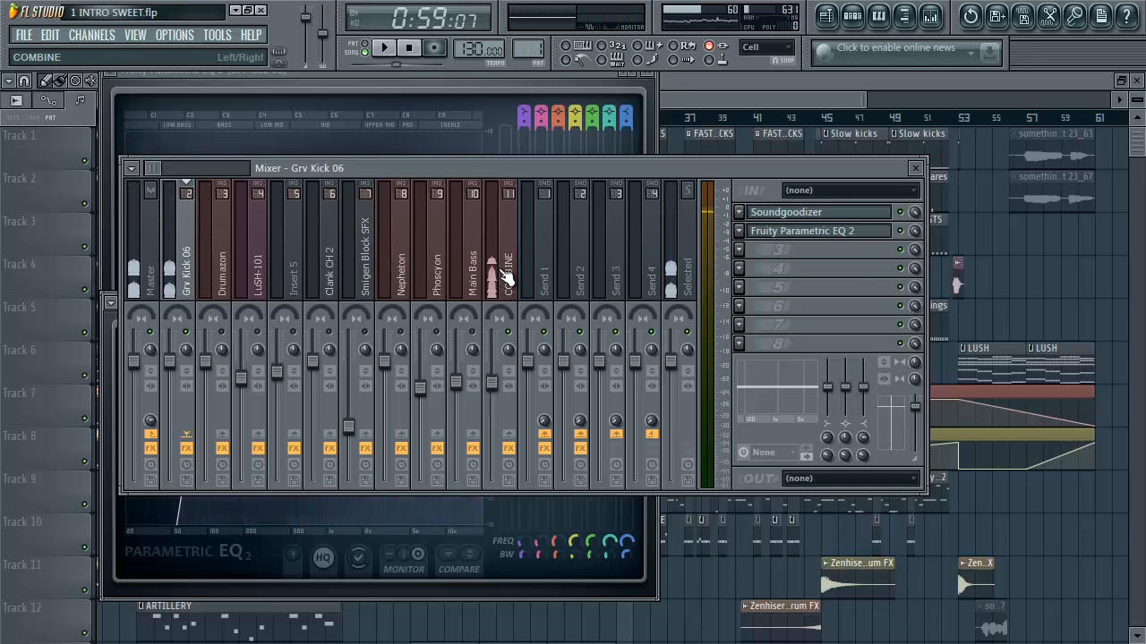
pyautogui.click(507, 277)
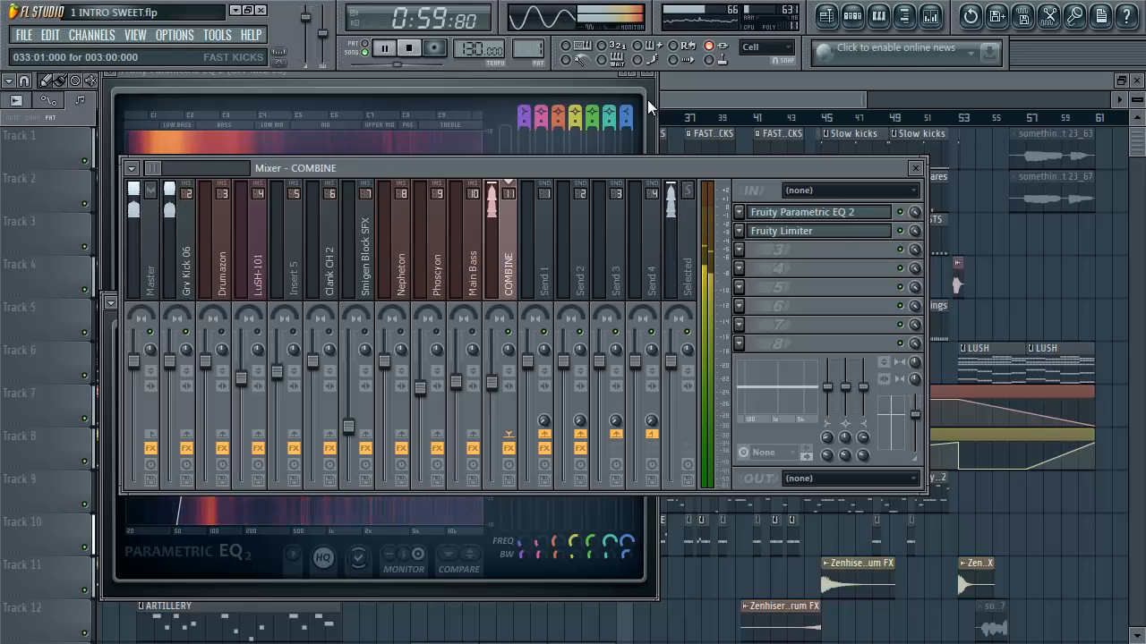
pyautogui.click(694, 93)
pyautogui.press('space')
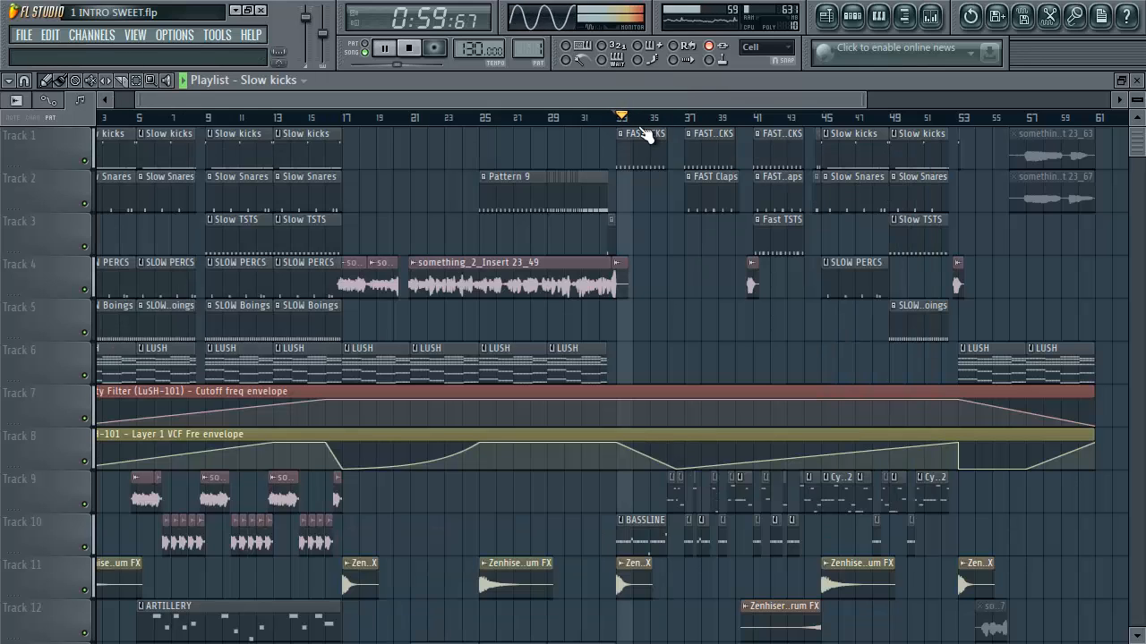
pyautogui.press('space')
# Step: Reopen the mixer and listen to the combined kick and bass section from bar 33 again
pyautogui.click(930, 16)
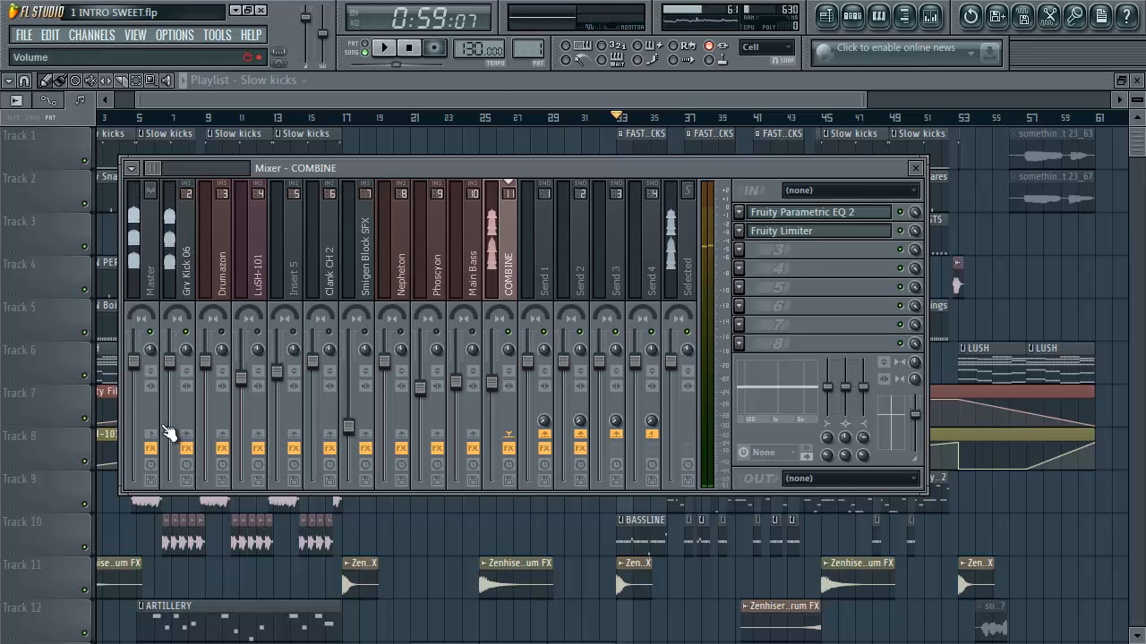
pyautogui.rightClick(153, 443)
pyautogui.click(179, 441)
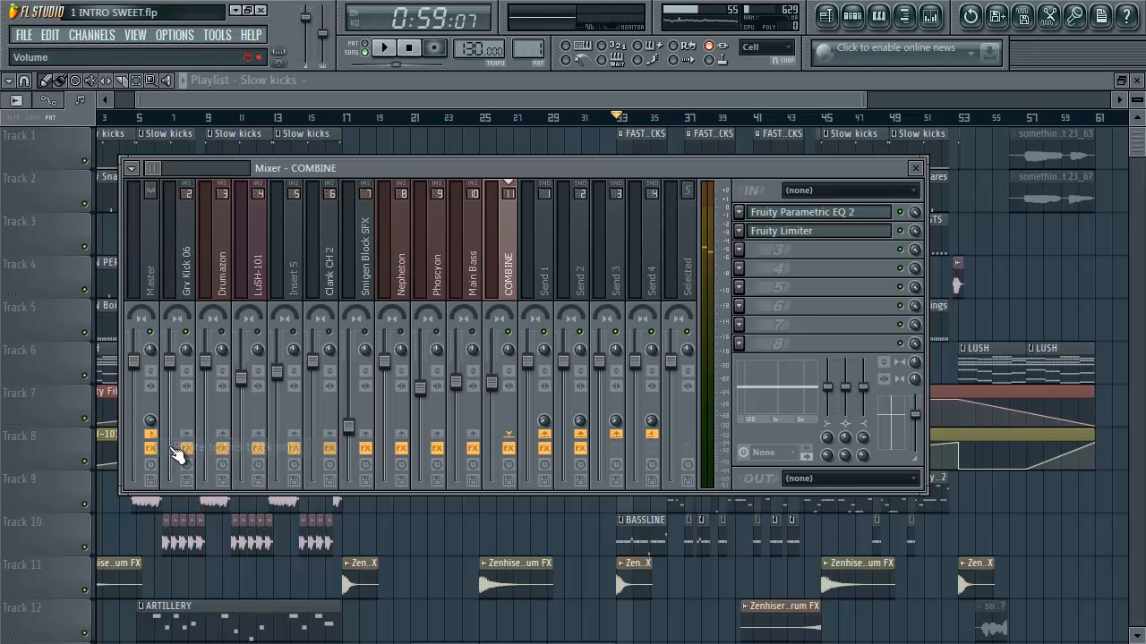
pyautogui.press('space')
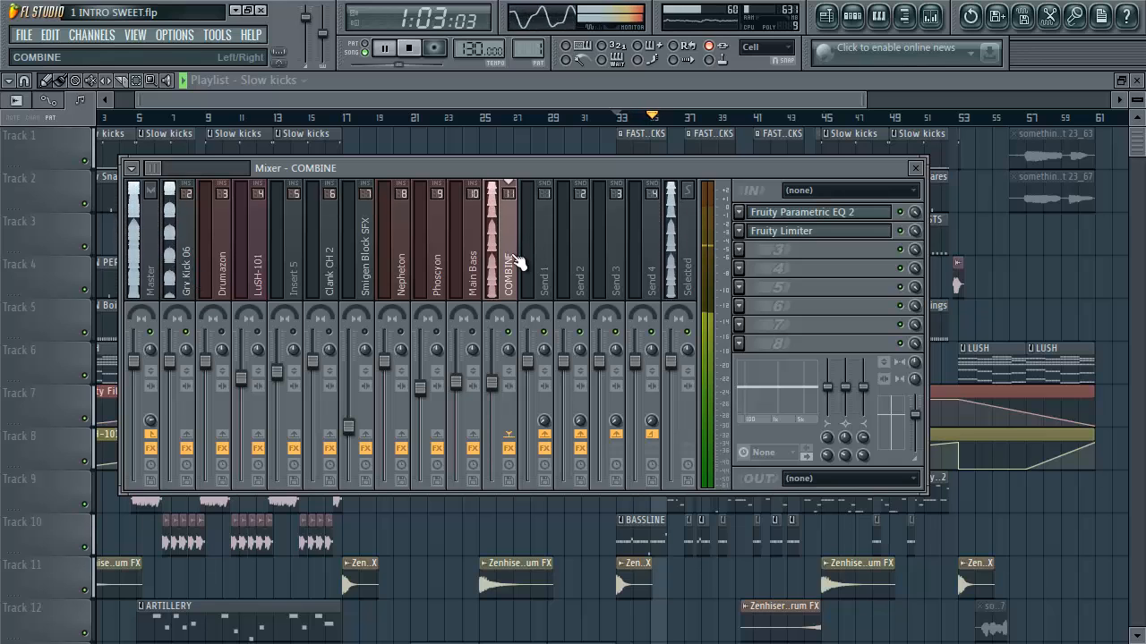
pyautogui.press('space')
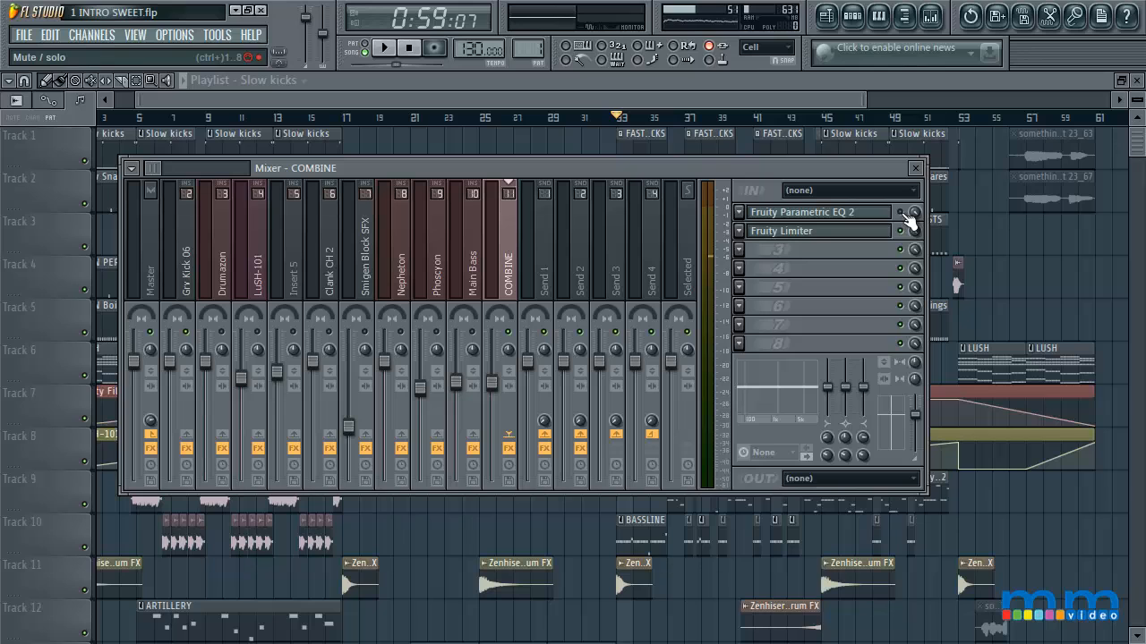
# Step: Mute Grv Kick 06 and compare COMBINE with its Fruity Parametric EQ 2 enabled and bypassed
pyautogui.press('space')
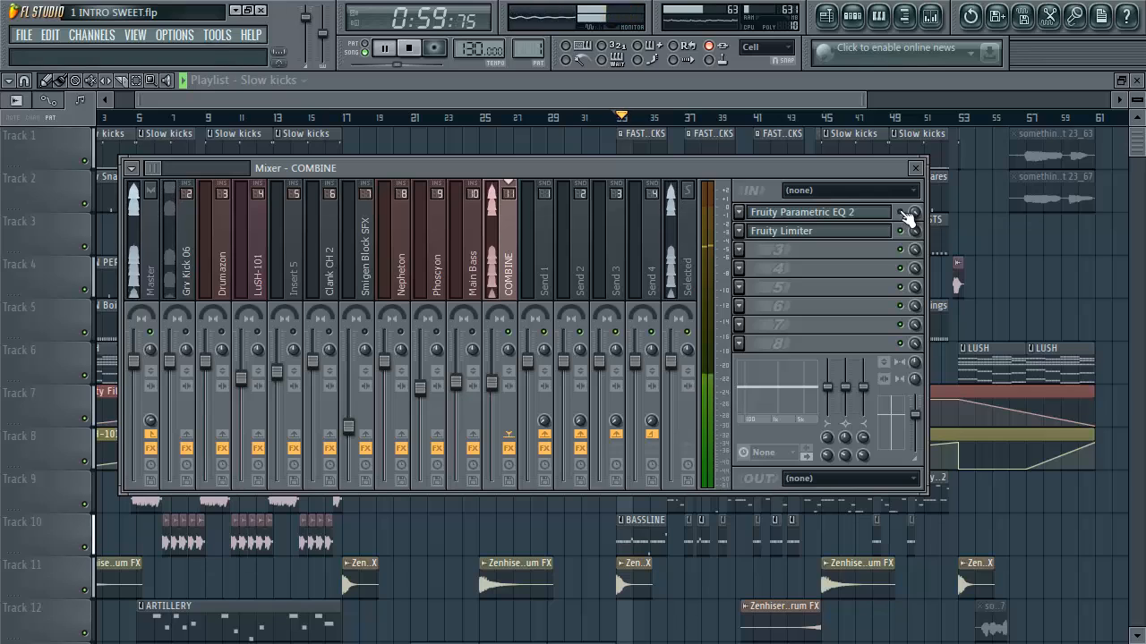
pyautogui.press('space')
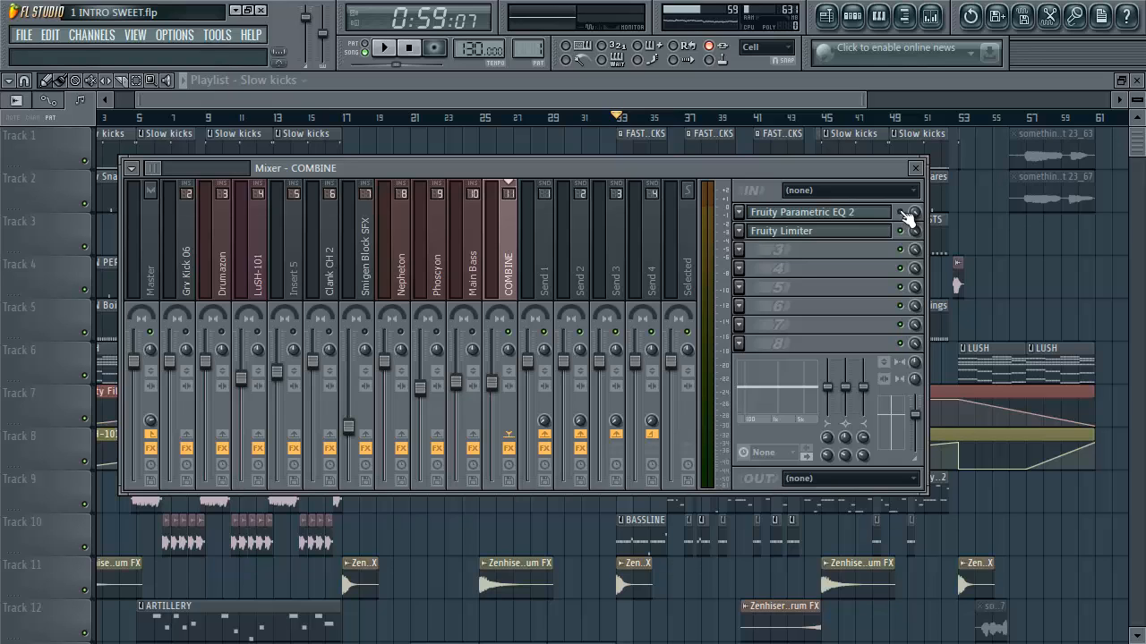
pyautogui.press('space')
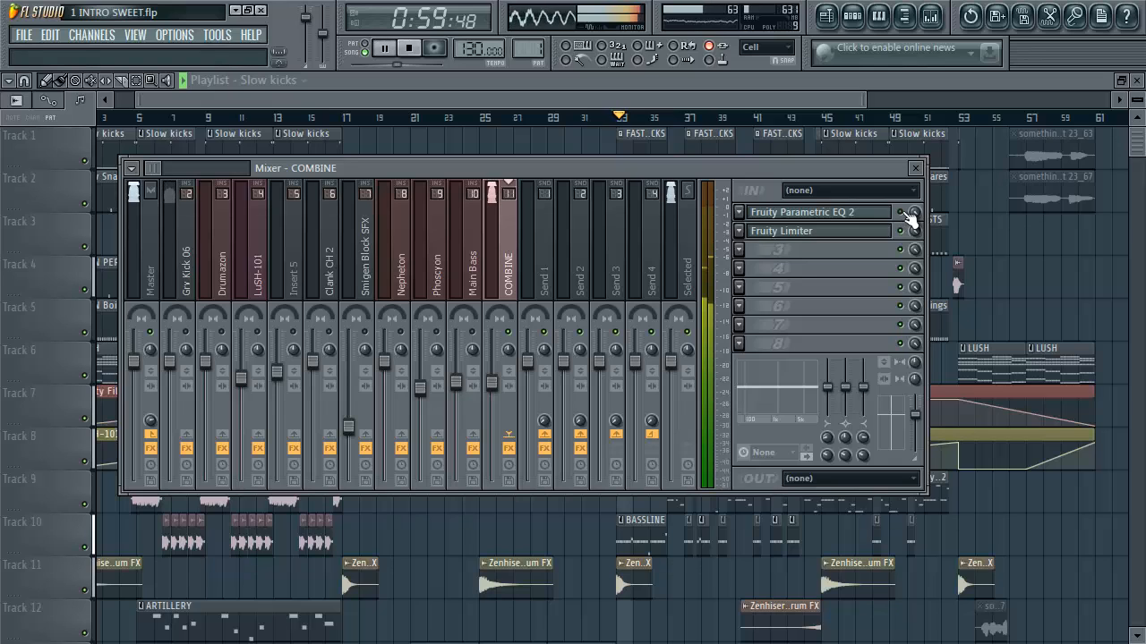
pyautogui.press('space')
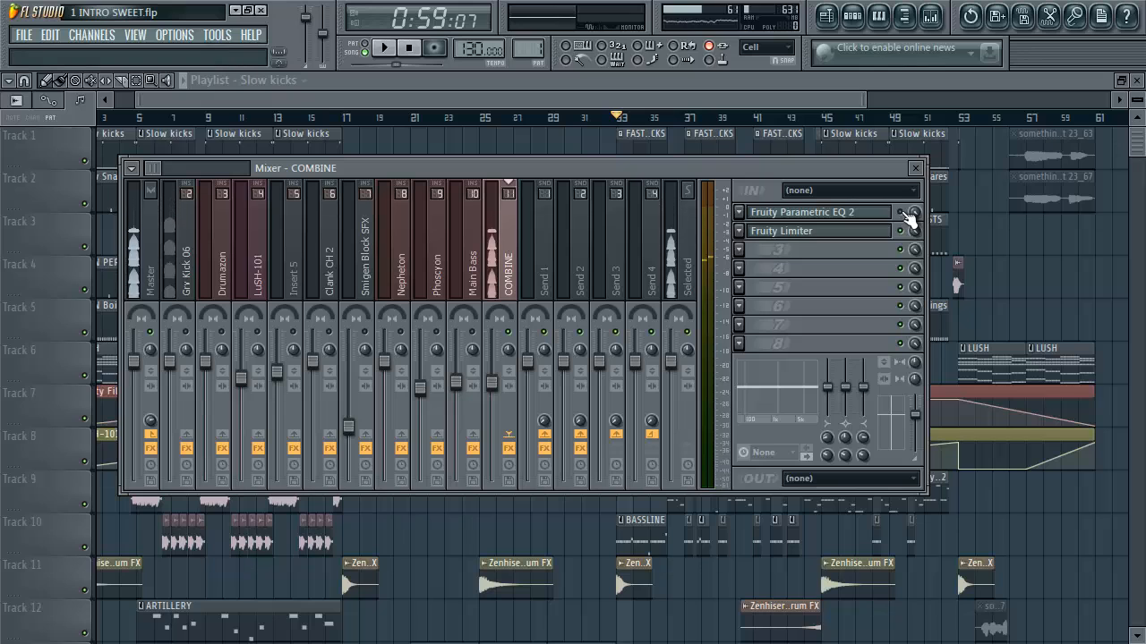
pyautogui.press('space')
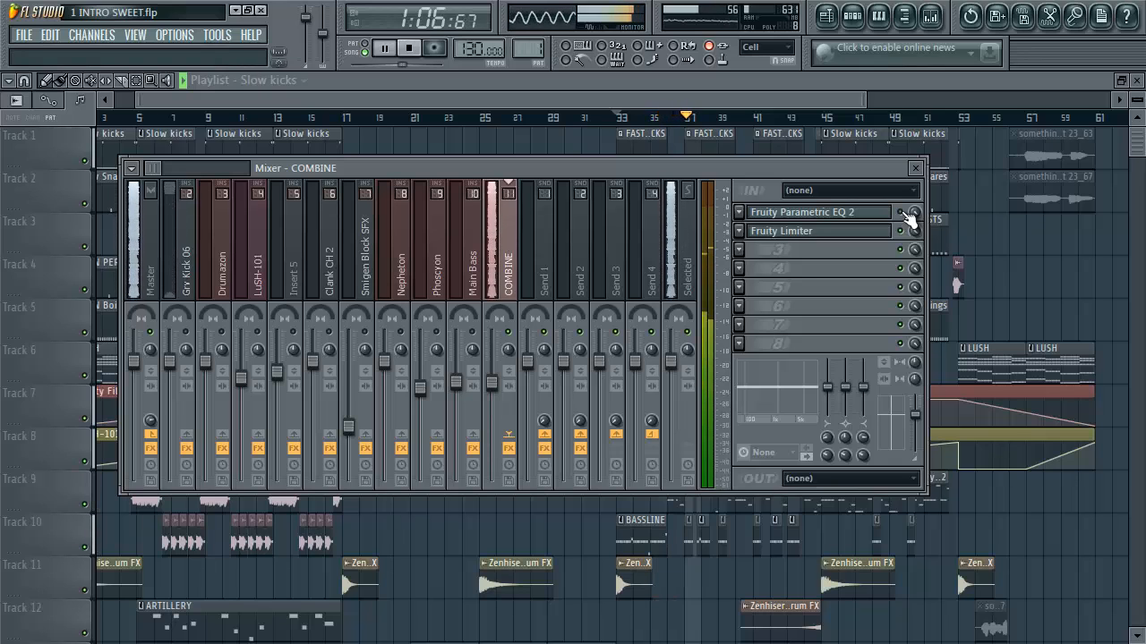
pyautogui.press('space')
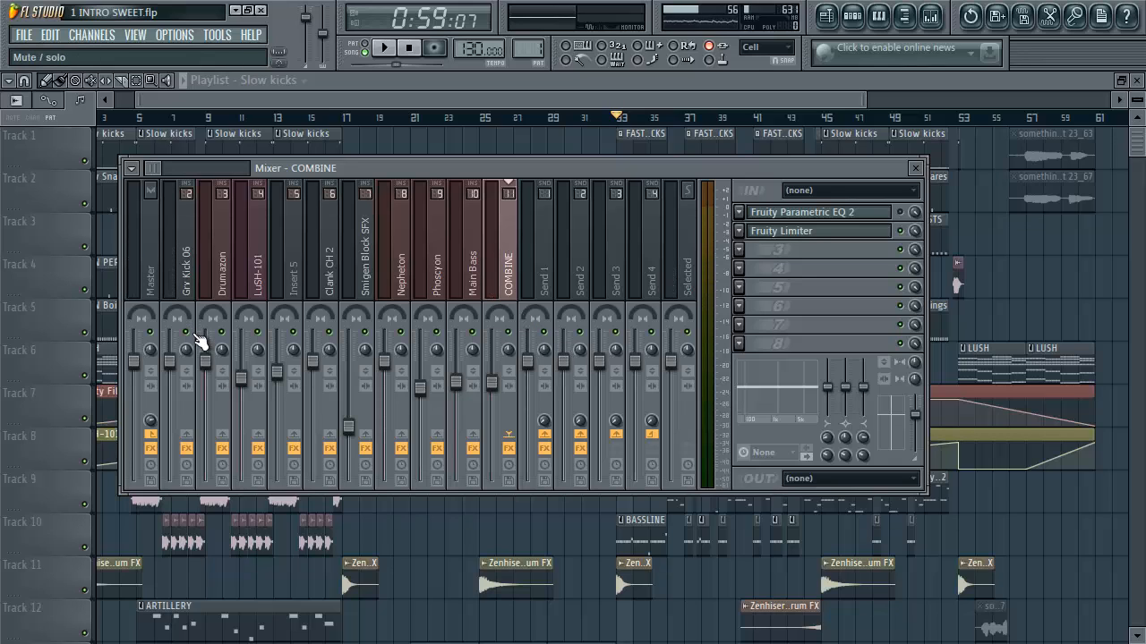
# Step: Select the Drumazon mixer track and listen to the song from its beginning
pyautogui.moveTo(158, 169); pyautogui.dragTo(154, 170)
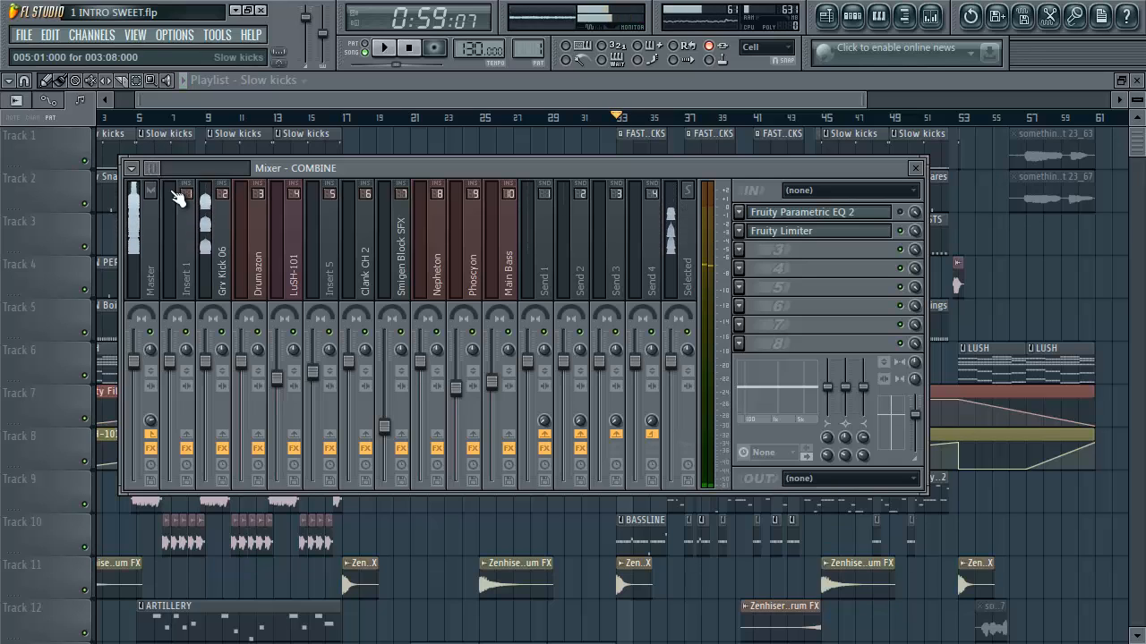
pyautogui.click(258, 234)
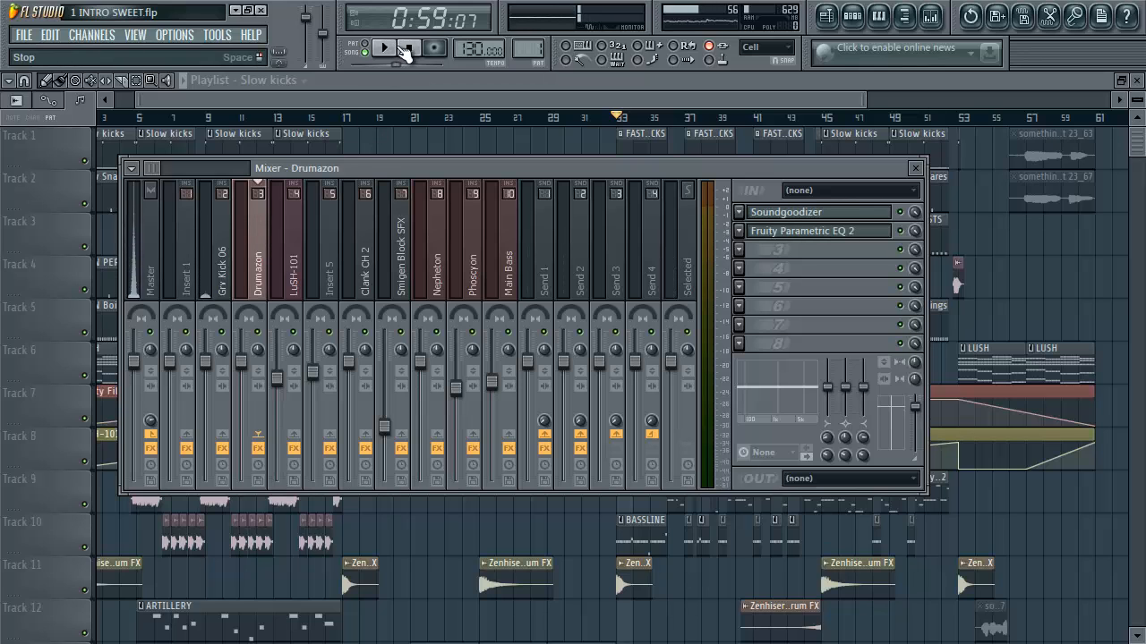
pyautogui.click(408, 48)
pyautogui.press('F9')
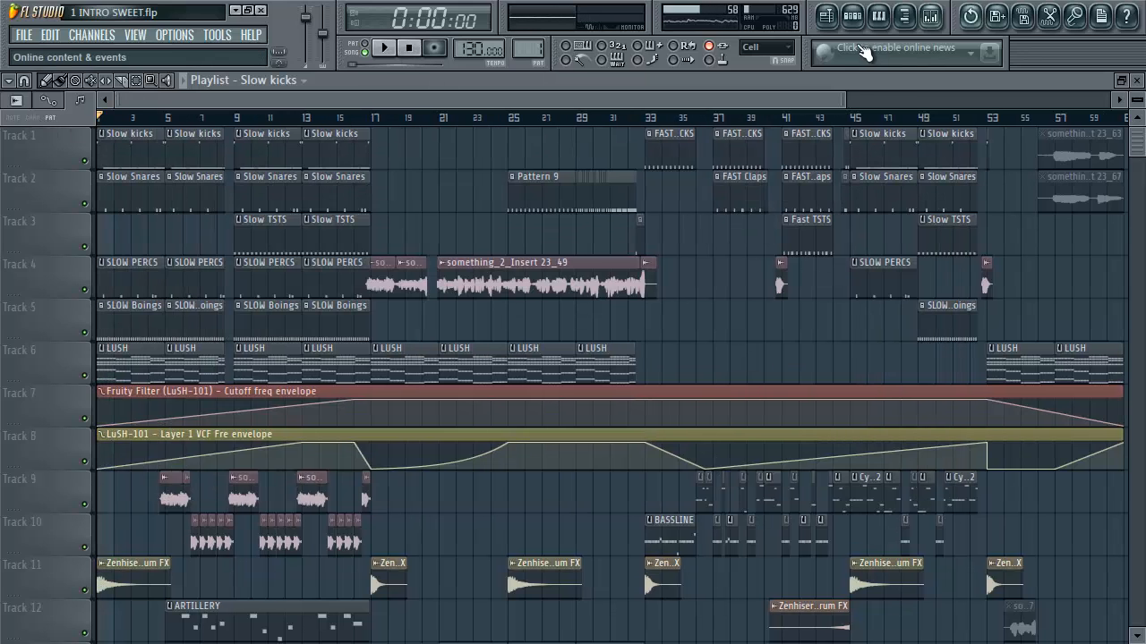
pyautogui.click(932, 18)
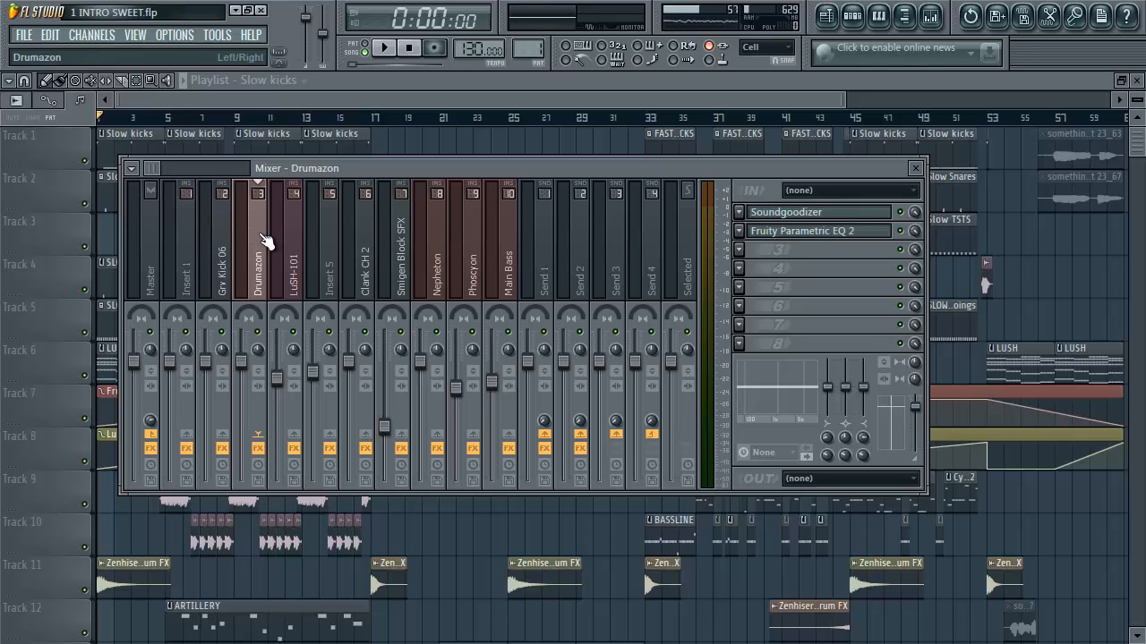
pyautogui.press('space')
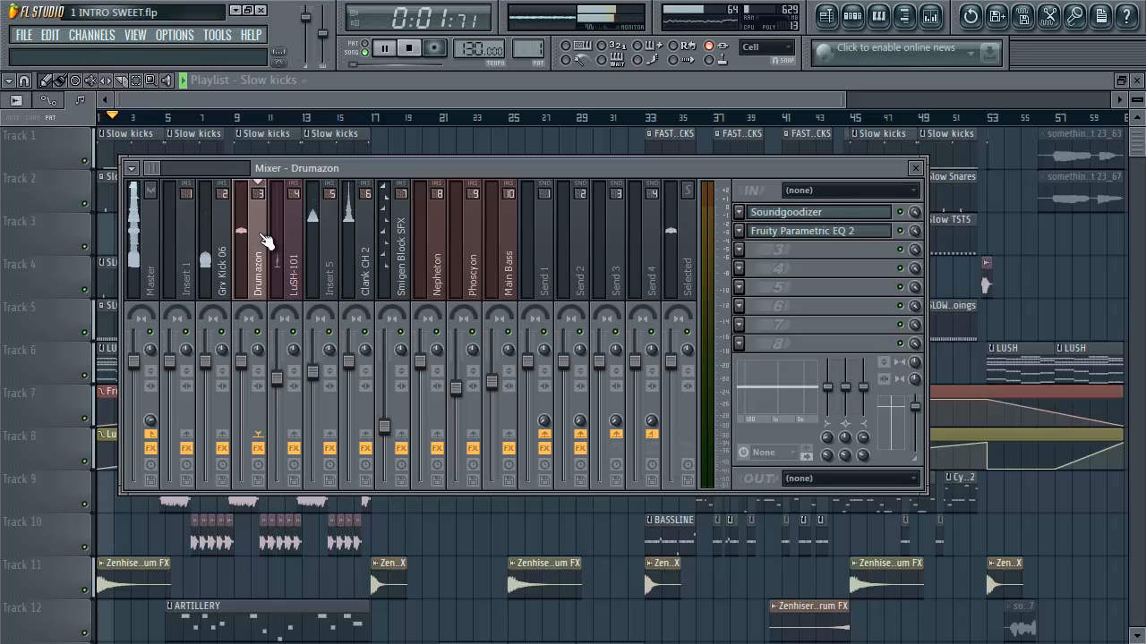
pyautogui.press('space')
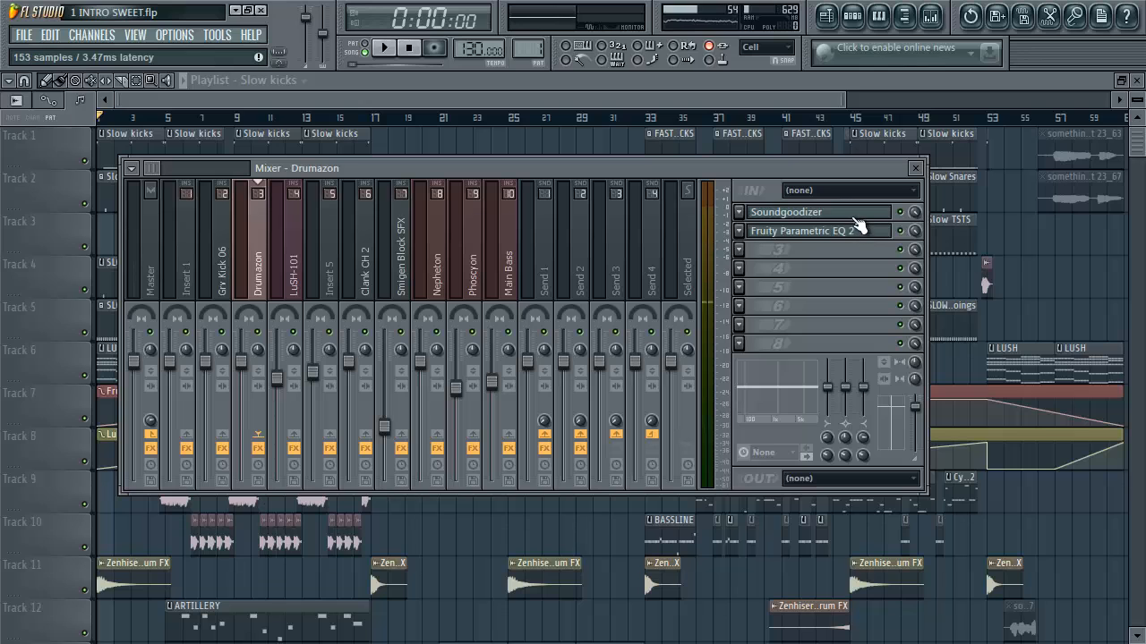
# Step: Open Soundgoodizer and Fruity Parametric EQ 2 on Drumazon, and examine the EQ curve during playback
pyautogui.click(855, 219)
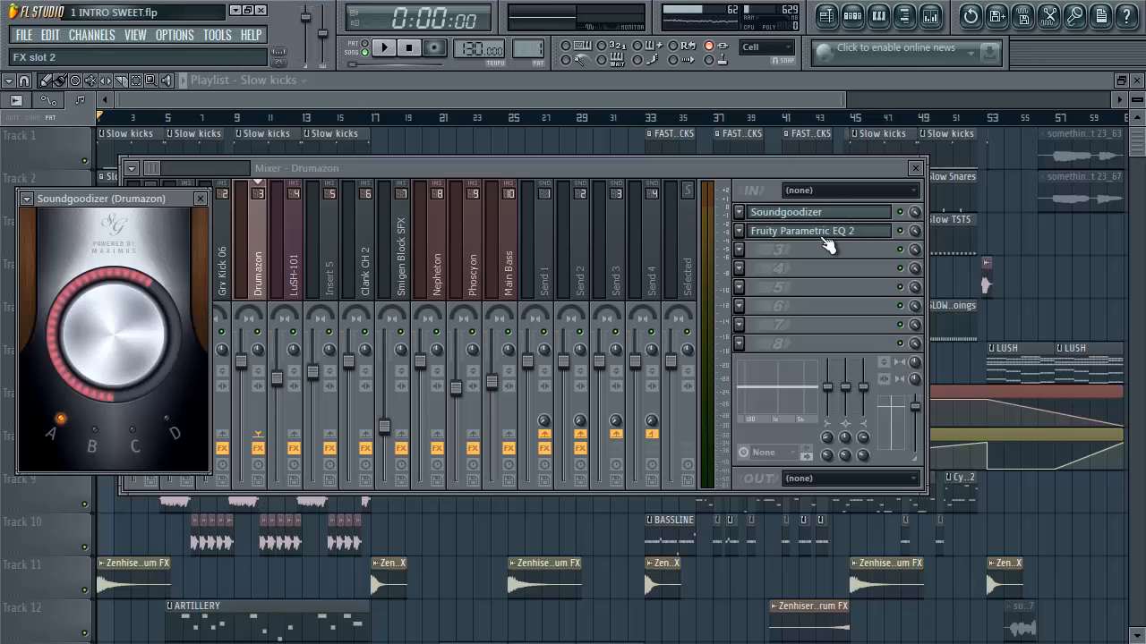
pyautogui.click(826, 247)
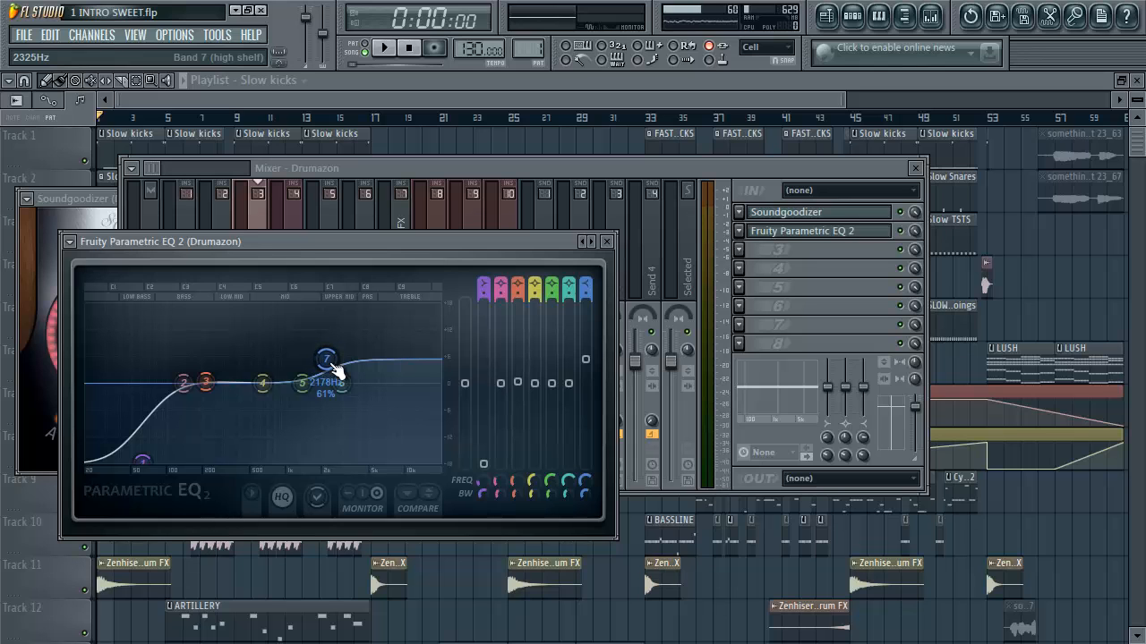
pyautogui.press('space')
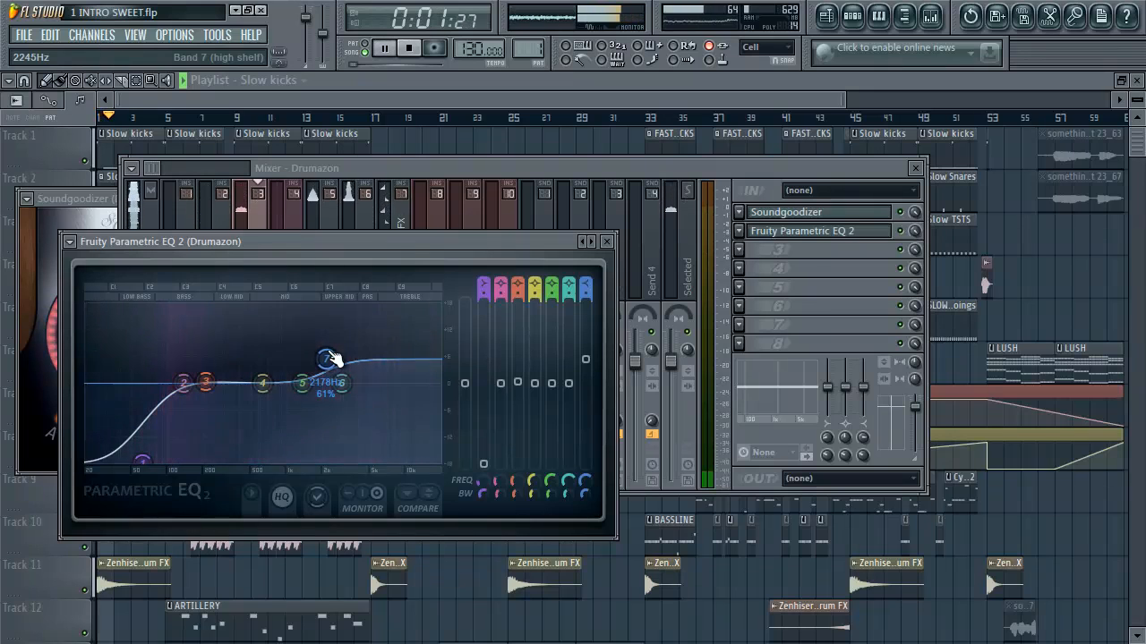
pyautogui.press('space')
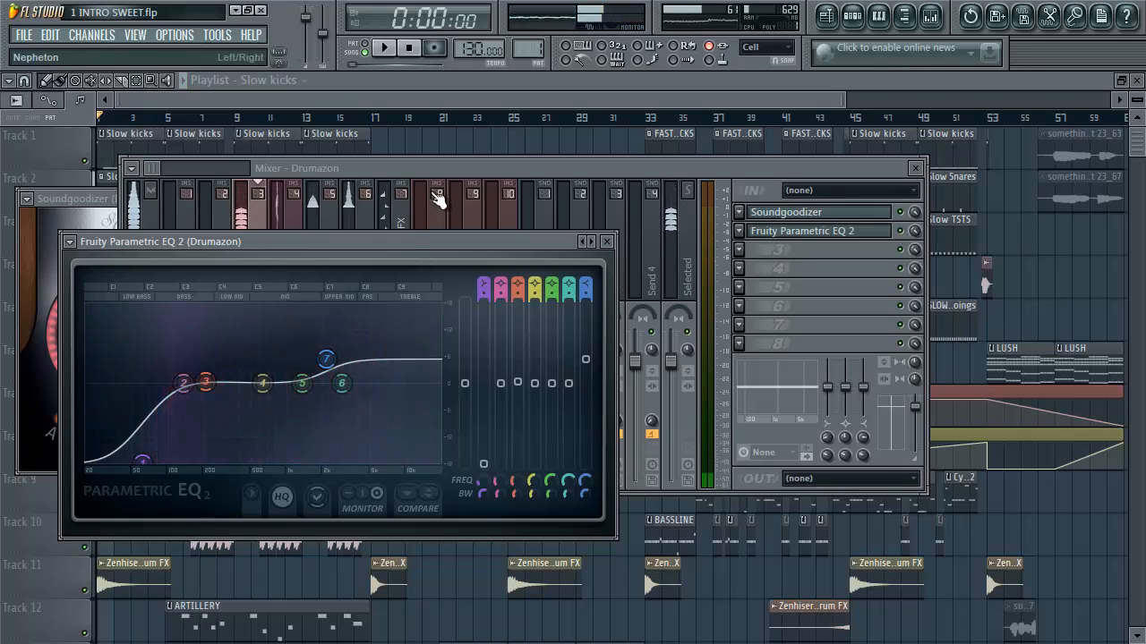
# Step: Listen to Drumazon soloed from the song's beginning, and again with all tracks active
pyautogui.click(436, 167)
pyautogui.press('space')
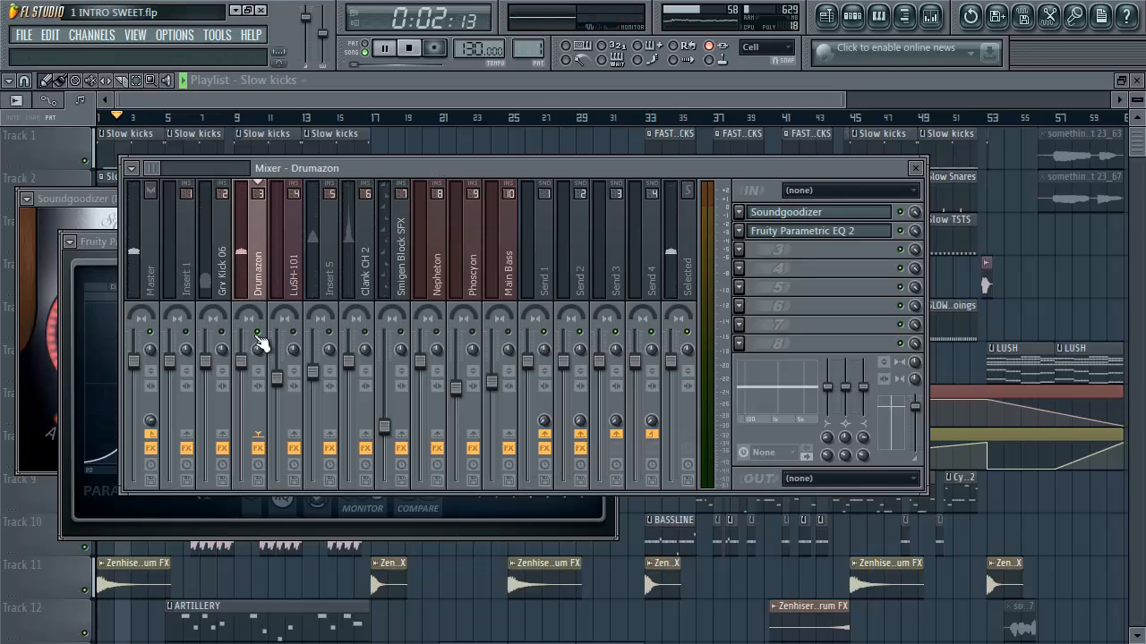
pyautogui.press('space')
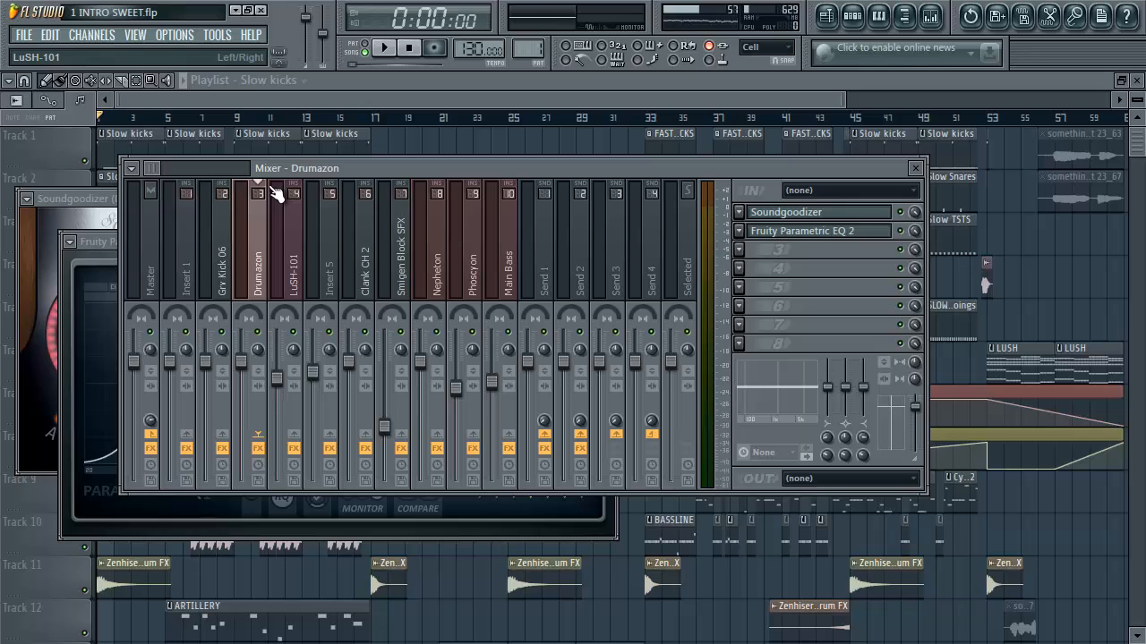
pyautogui.press('space')
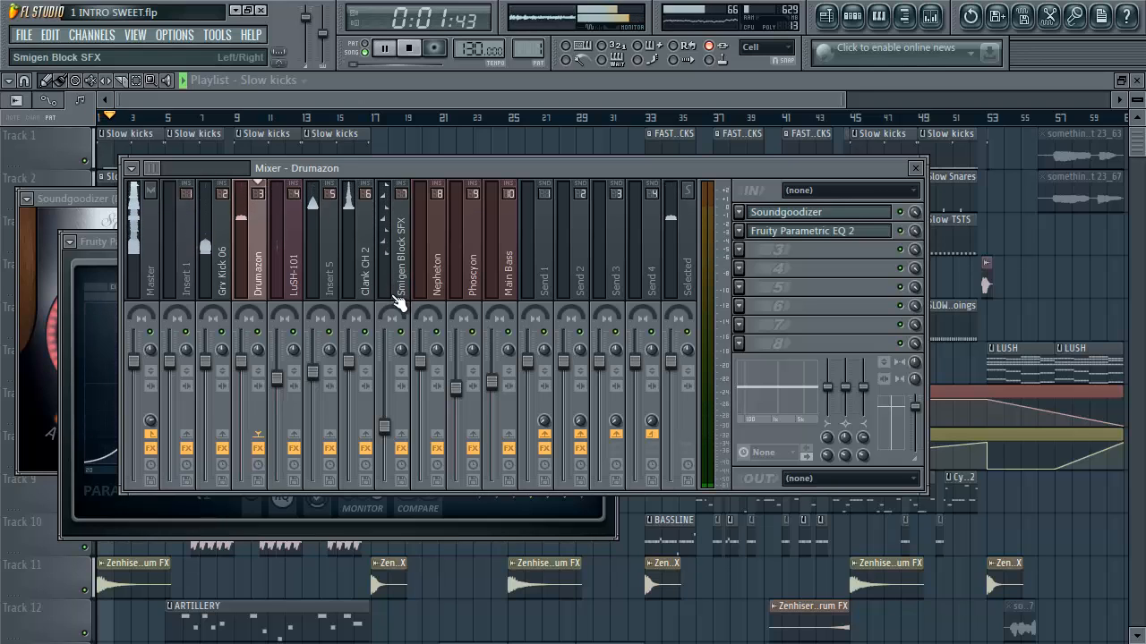
pyautogui.press('space')
# Step: Listen to Insert 5 soloed from the song's beginning, and again with Clank CH 2 also active
pyautogui.click(331, 288)
pyautogui.press('space')
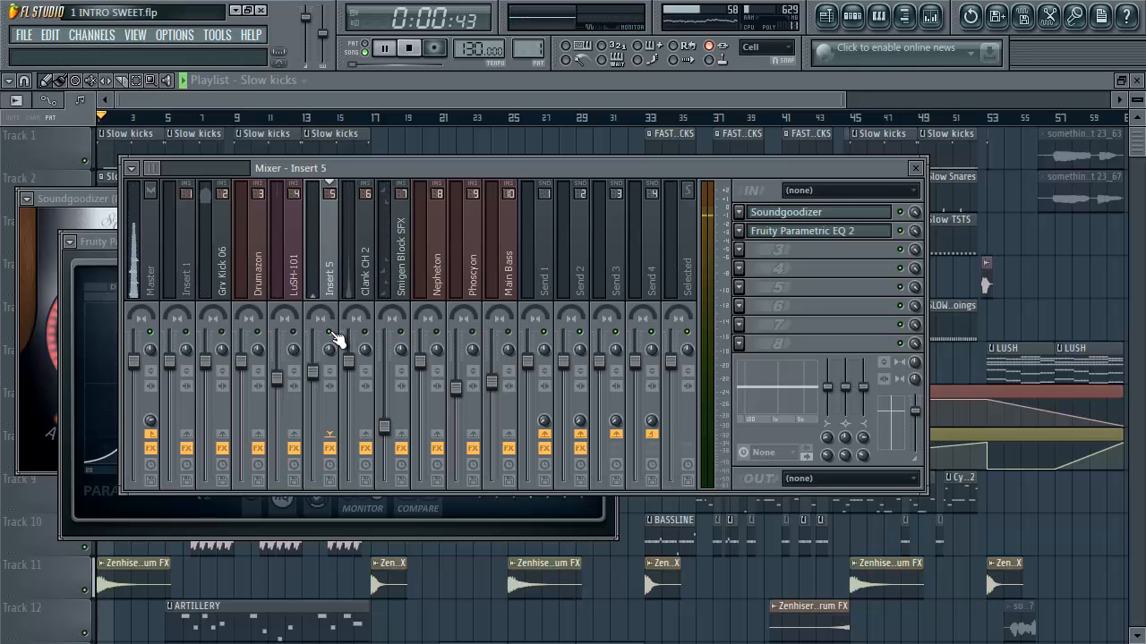
pyautogui.press('space')
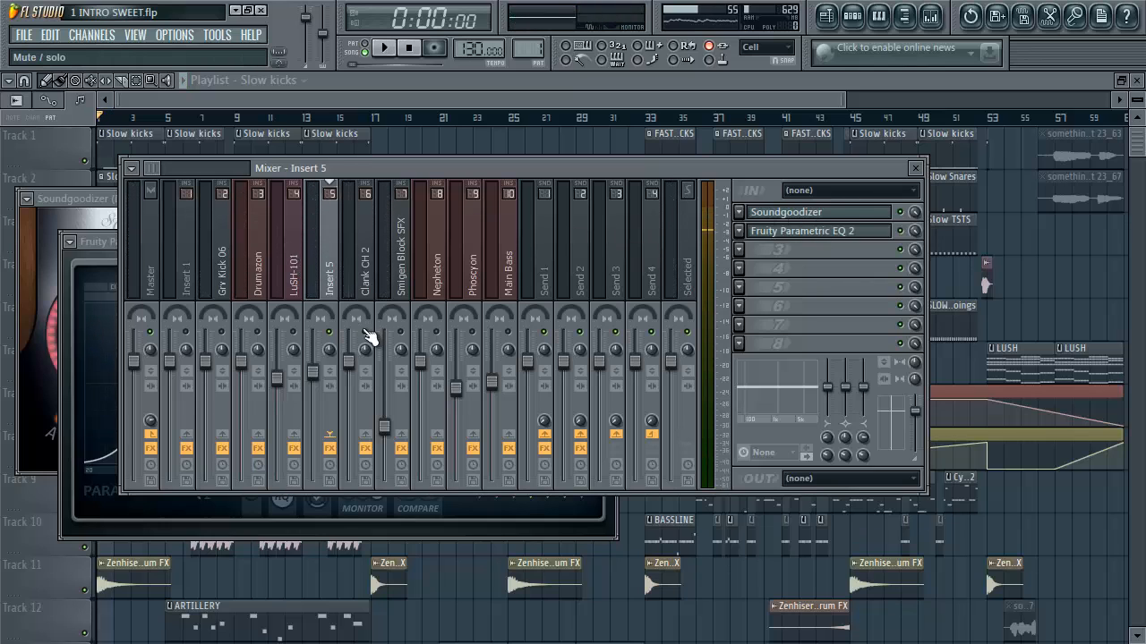
pyautogui.click(366, 279)
pyautogui.press('space')
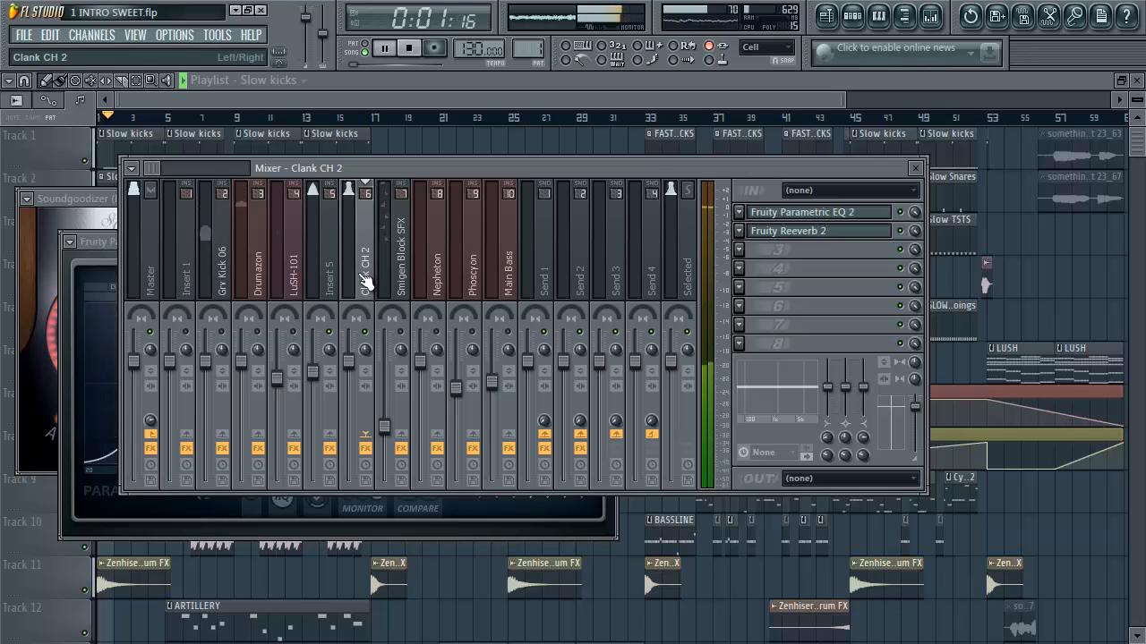
pyautogui.press('space')
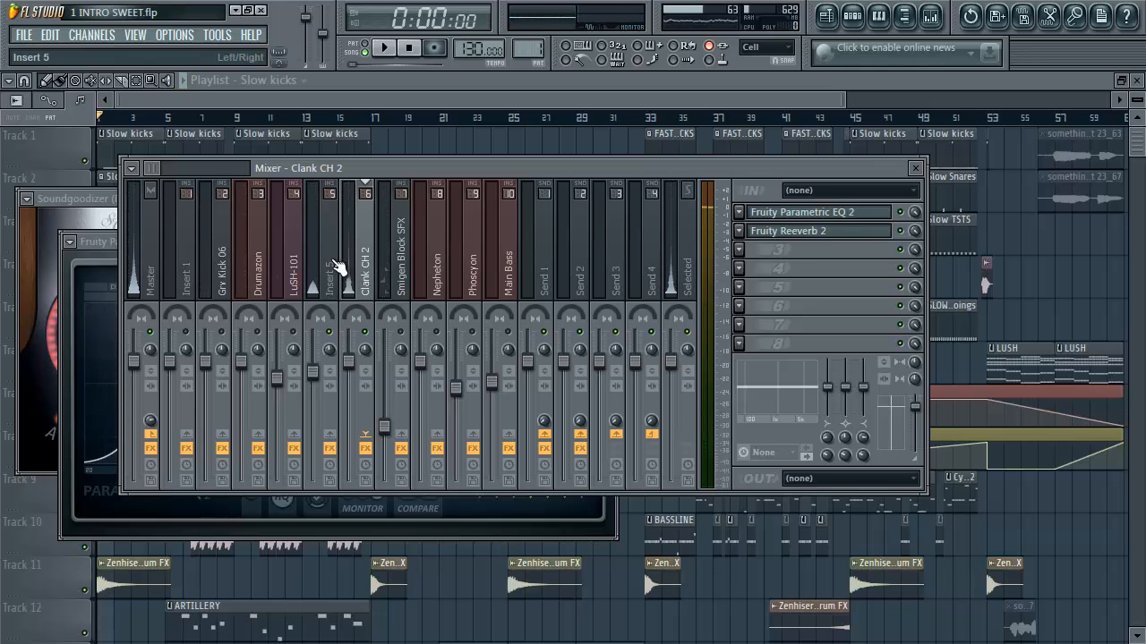
# Step: Open Fruity Parametric EQ 2 on Insert 5 and Clank CH 2, and compare their curves and spectrums during playback
pyautogui.click(338, 267)
pyautogui.click(769, 230)
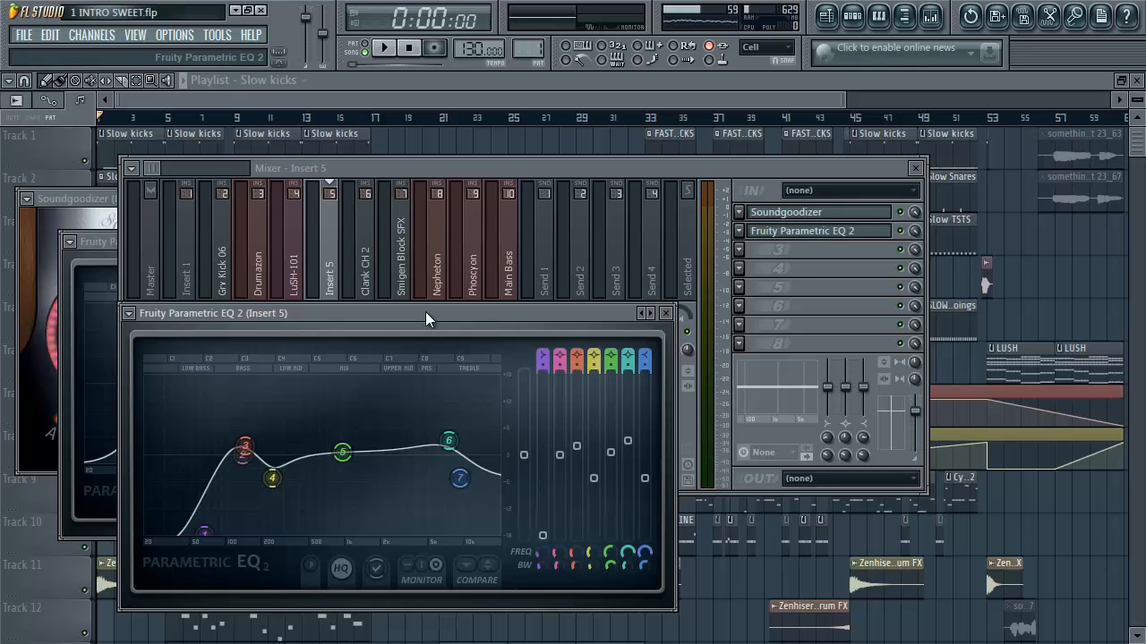
pyautogui.click(365, 285)
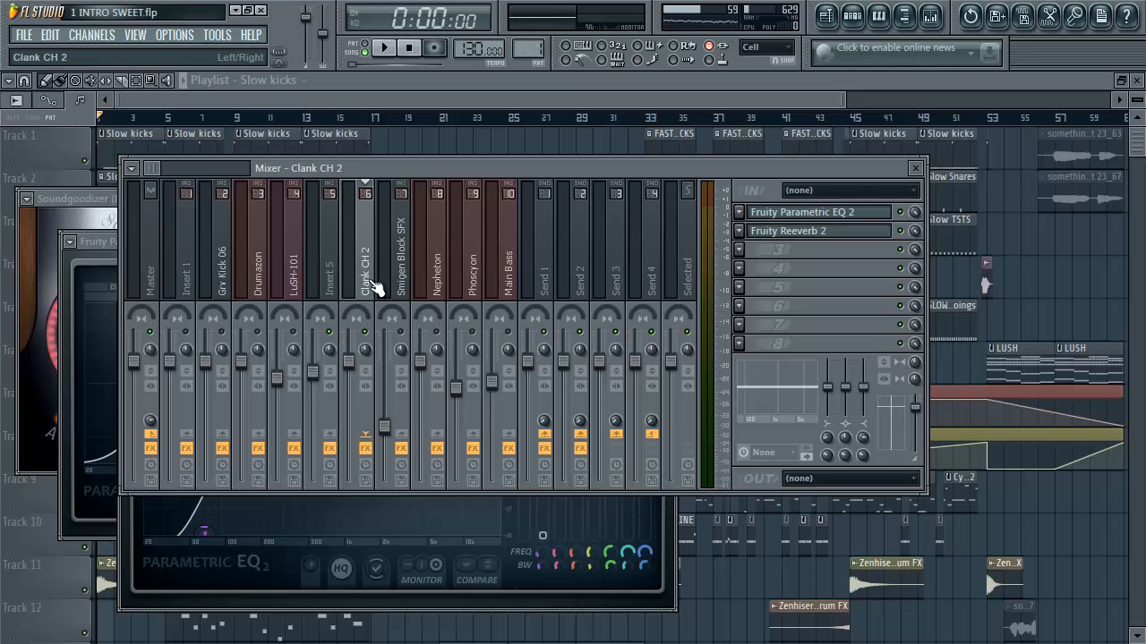
pyautogui.click(837, 220)
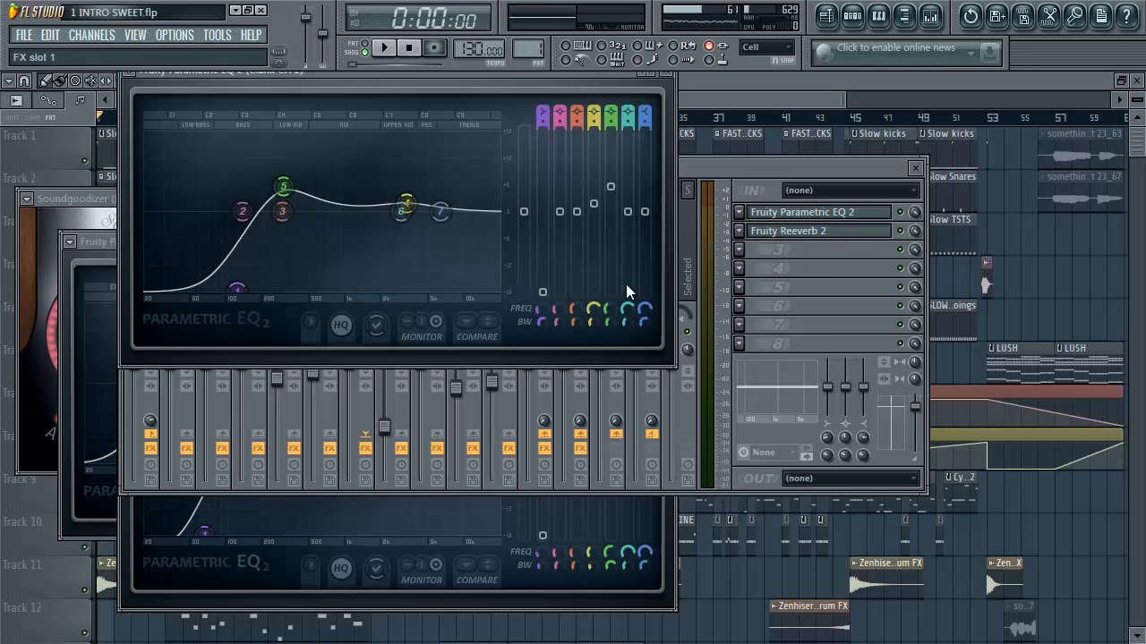
pyautogui.click(126, 531)
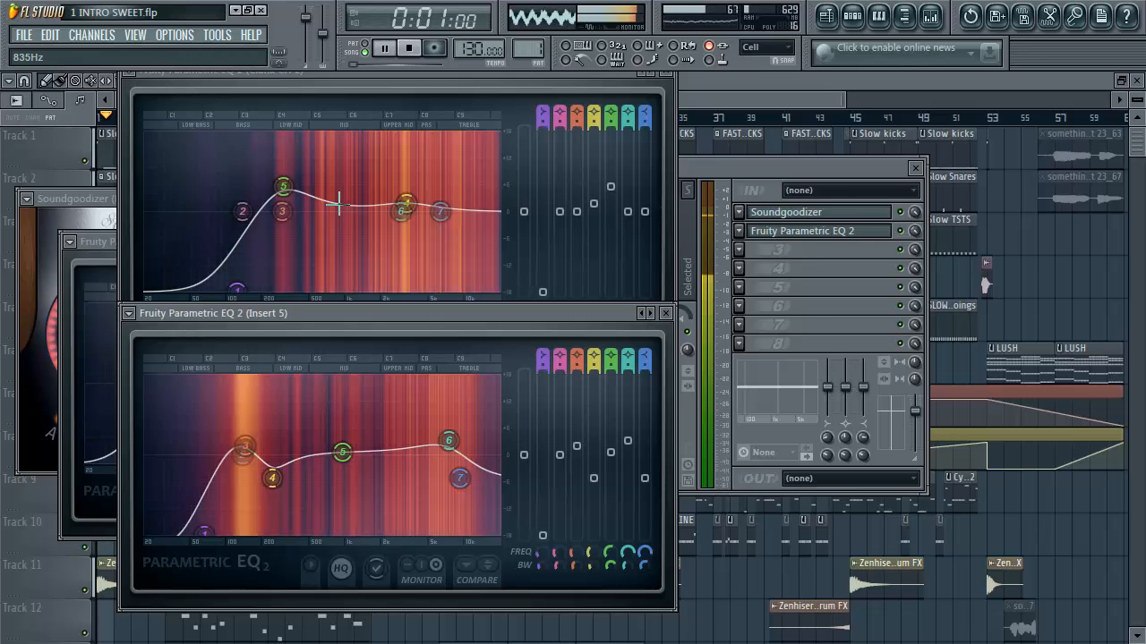
# Step: Replay the song from the beginning several times and examine Insert 5's EQ bands against its spectrum
pyautogui.press('space')
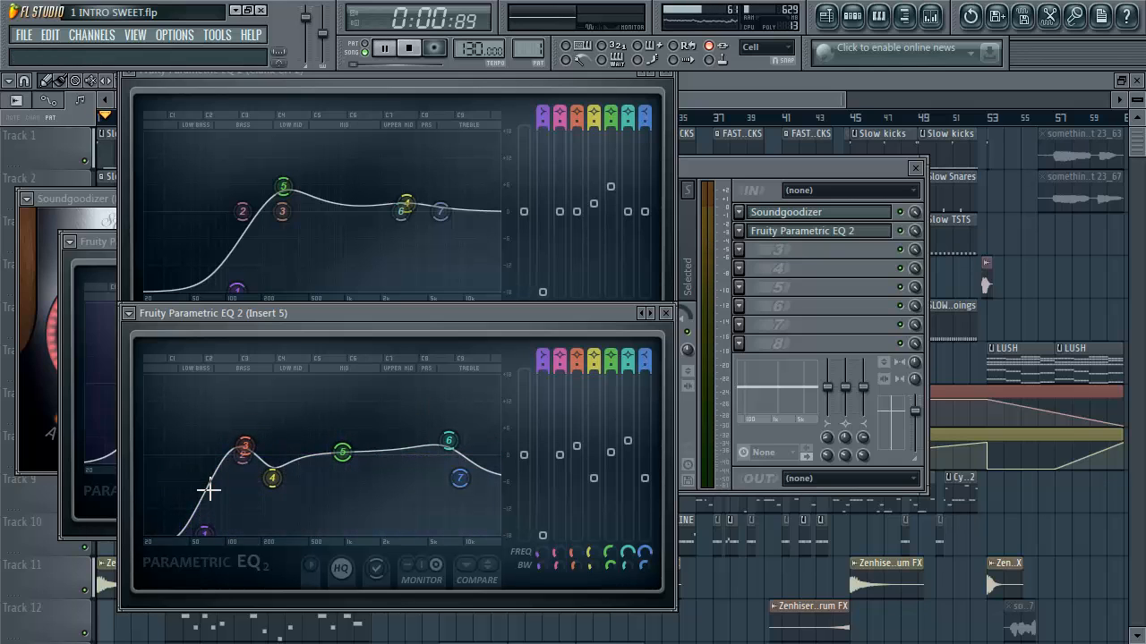
pyautogui.press('space')
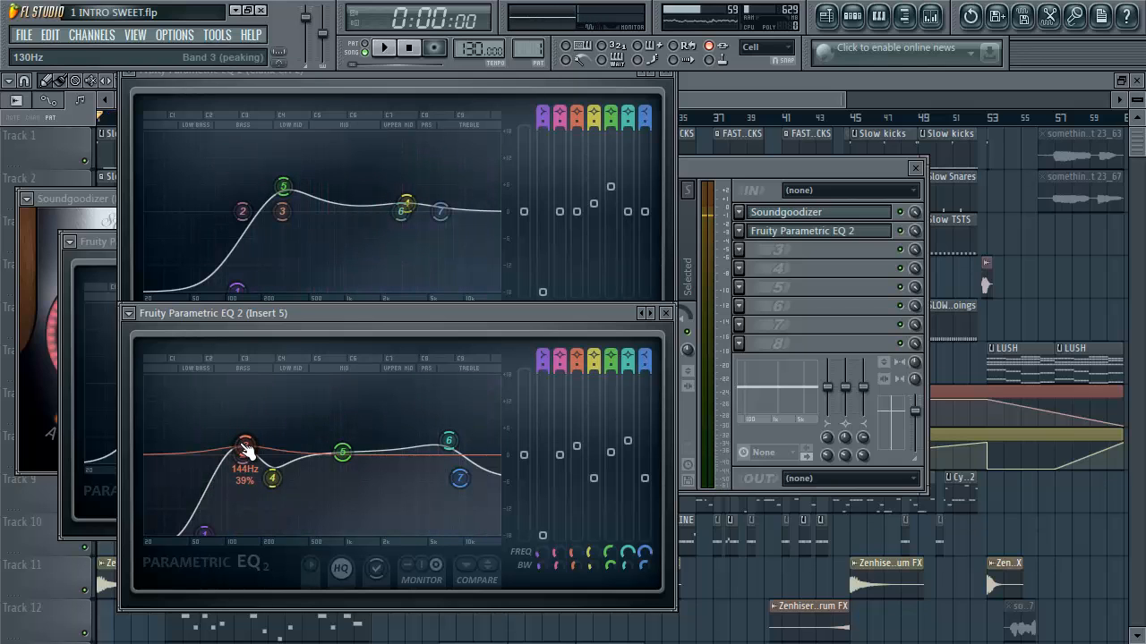
pyautogui.press('space')
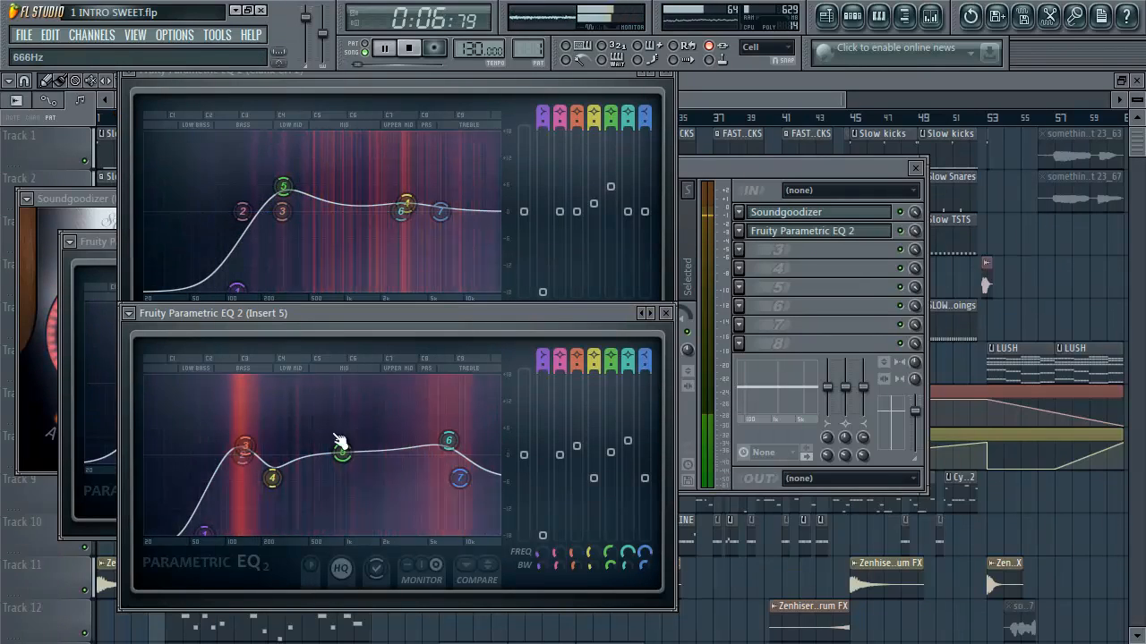
pyautogui.press('space')
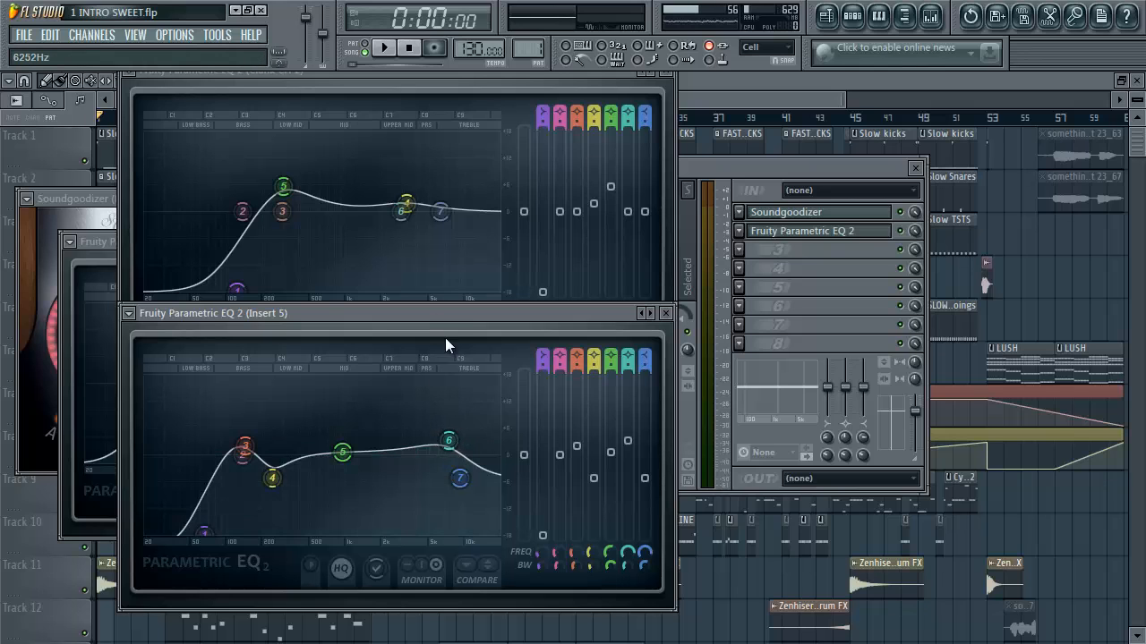
pyautogui.press('space')
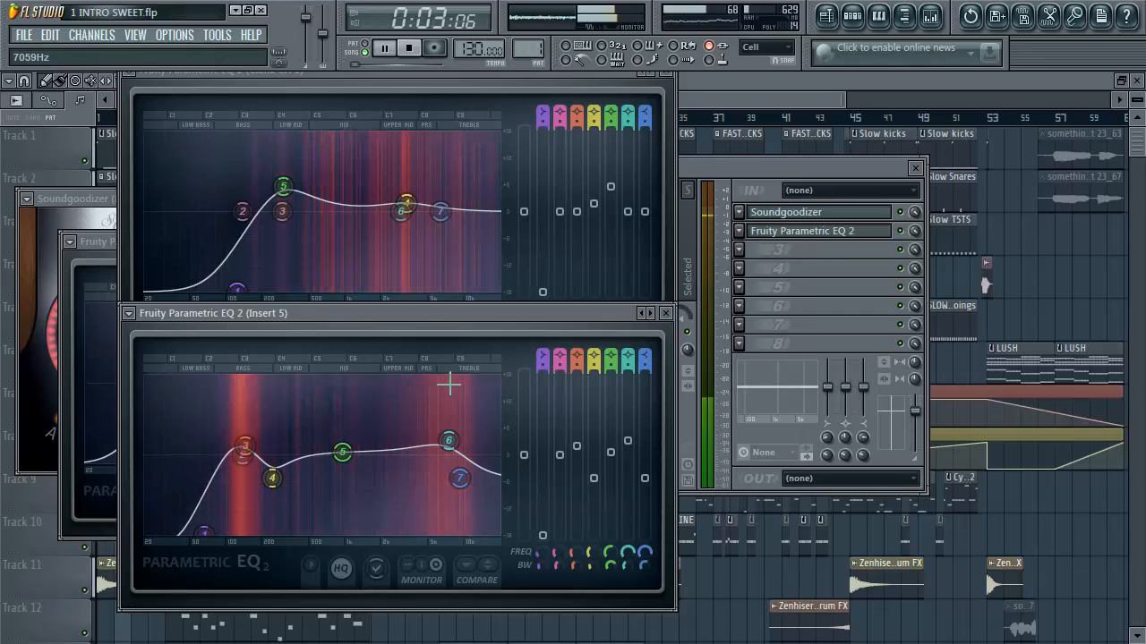
pyautogui.press('space')
# Step: Bring the mixer forward, listen from the song's beginning, and select the Smigen Block SFX track
pyautogui.click(780, 165)
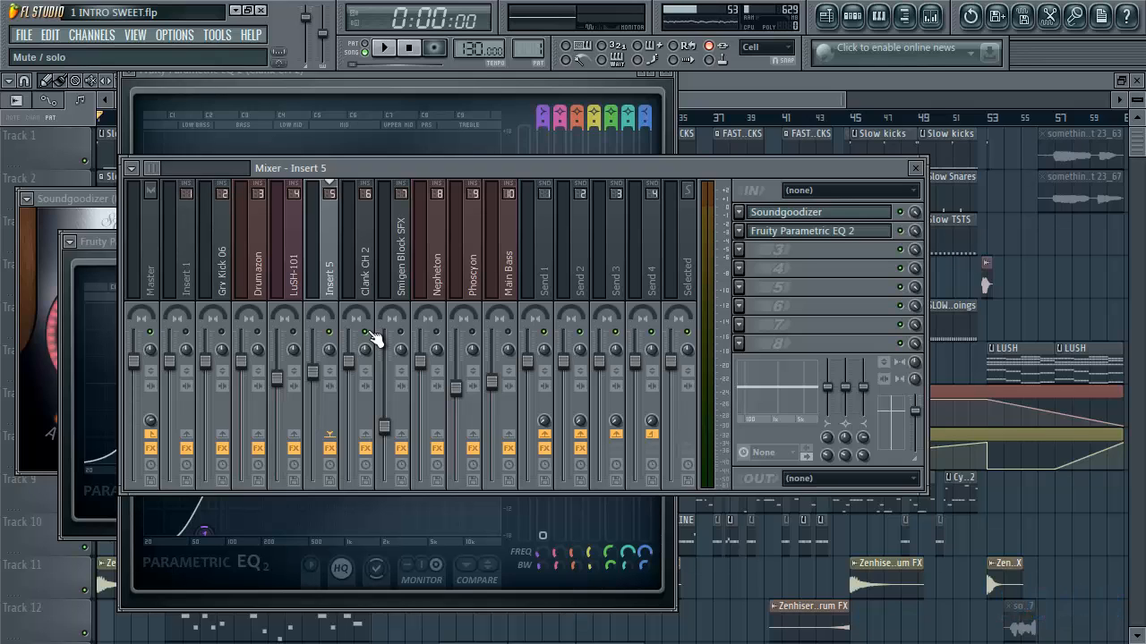
pyautogui.press('space')
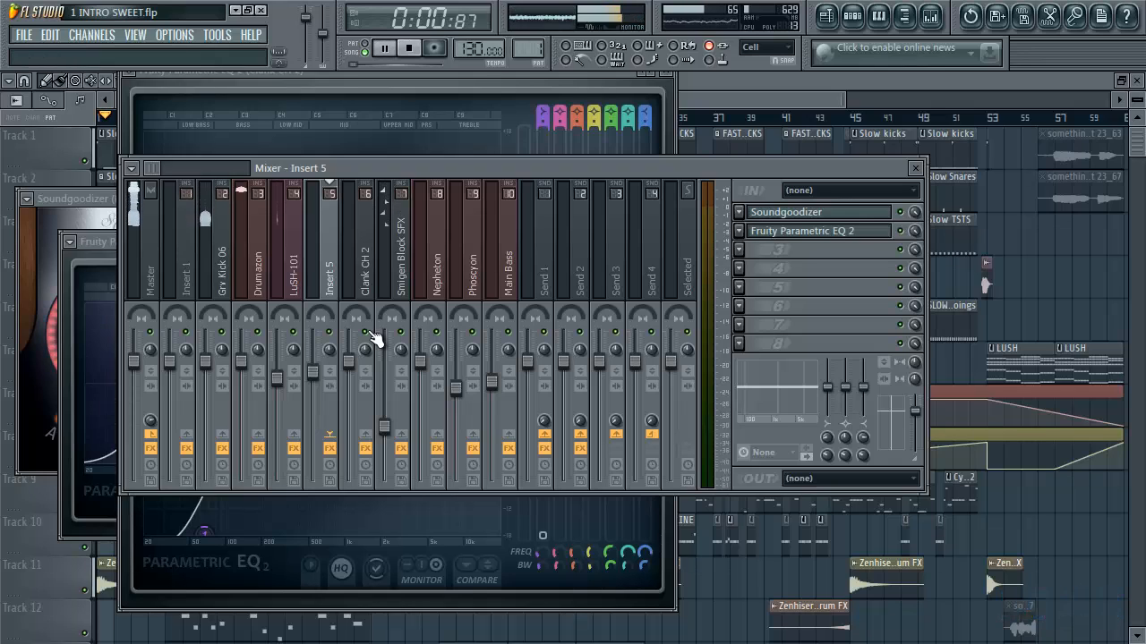
pyautogui.press('space')
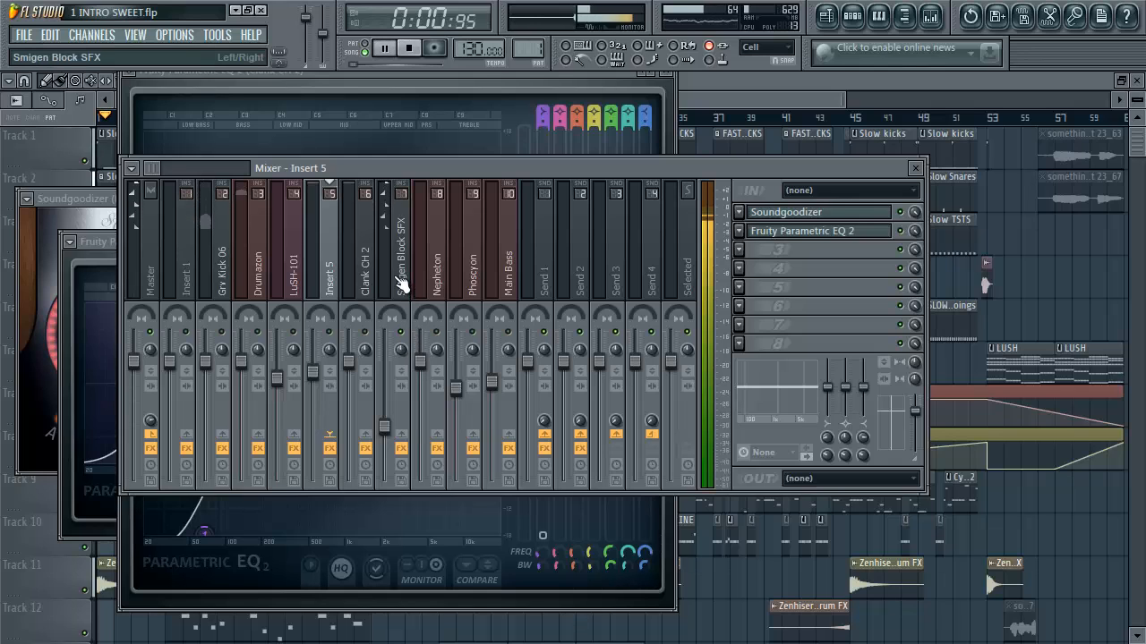
pyautogui.click(401, 285)
pyautogui.press('space')
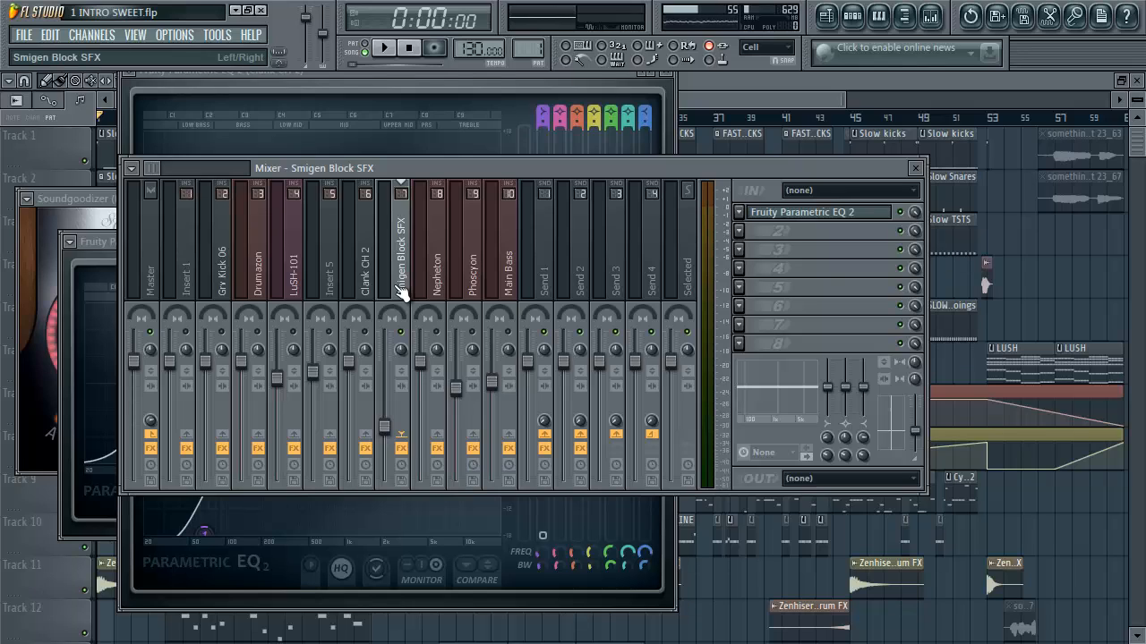
# Step: Open Fruity Parametric EQ 2 on Smigen Block SFX and place its window over the mixer tracks
pyautogui.press('space')
pyautogui.press('space')
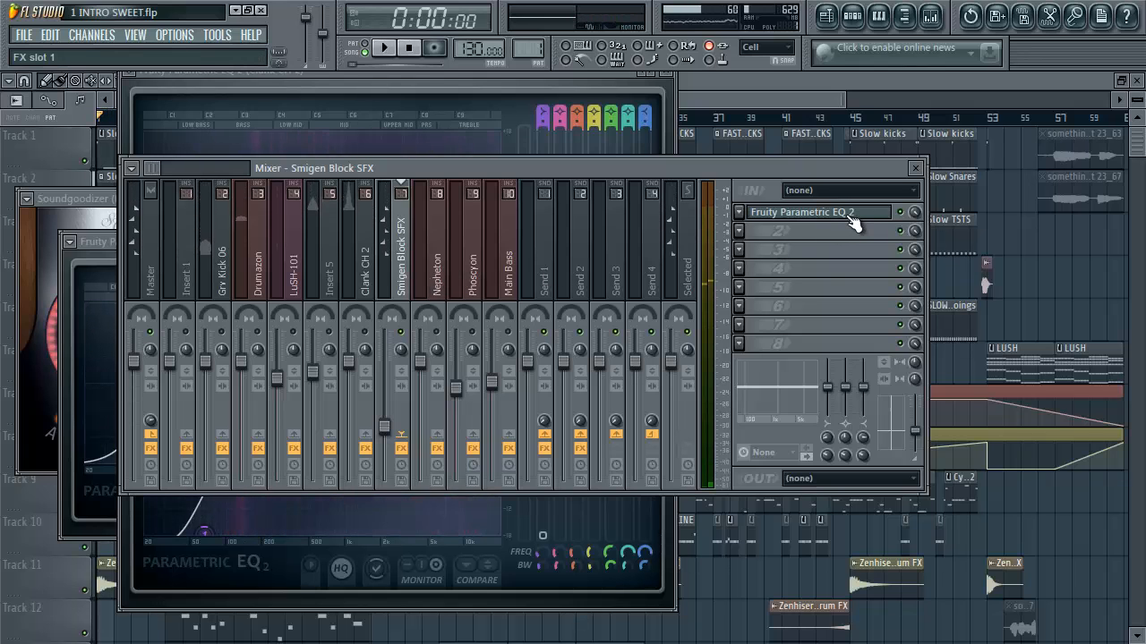
pyautogui.click(849, 216)
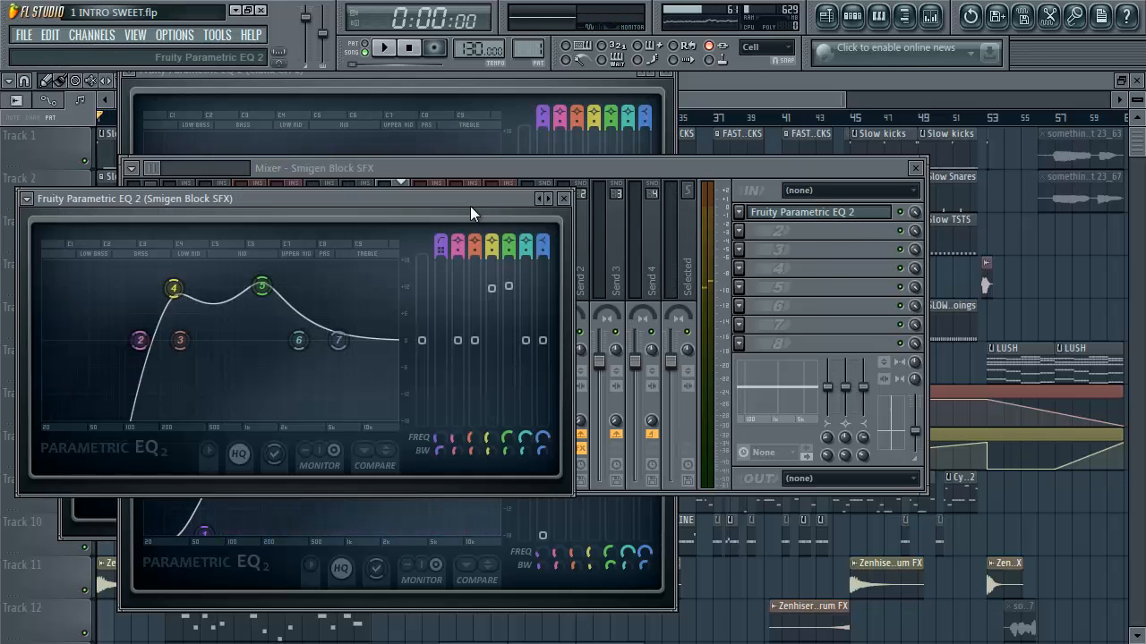
pyautogui.moveTo(470, 206); pyautogui.dragTo(606, 199)
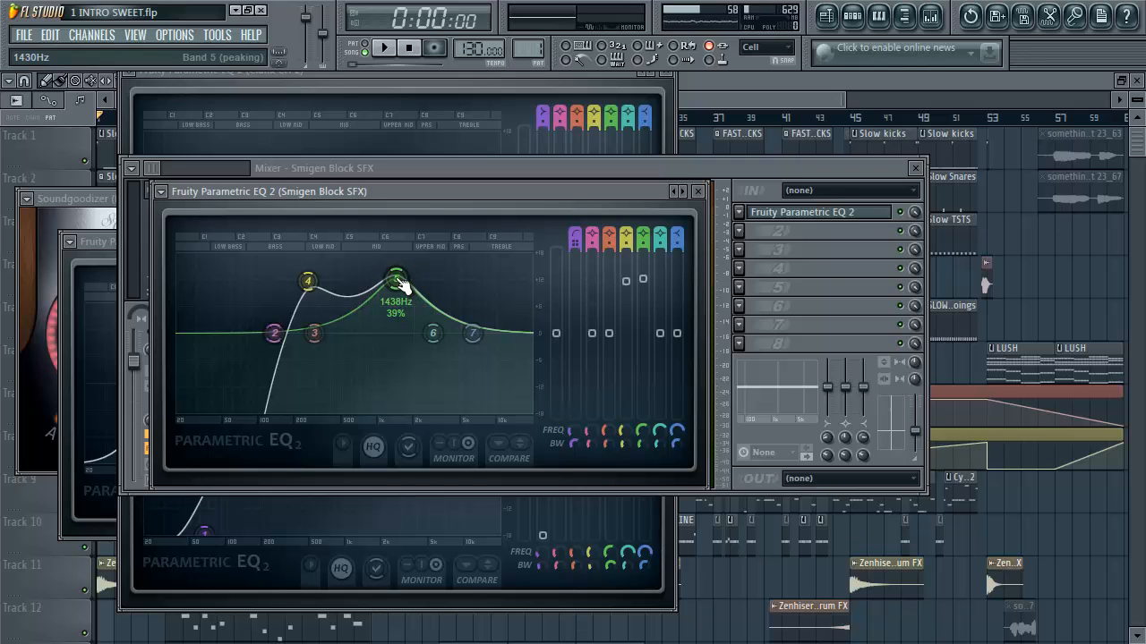
# Step: Play the song repeatedly and examine how Smigen Block SFX's spectrum lines up with EQ bands 4 and 5
pyautogui.press('space')
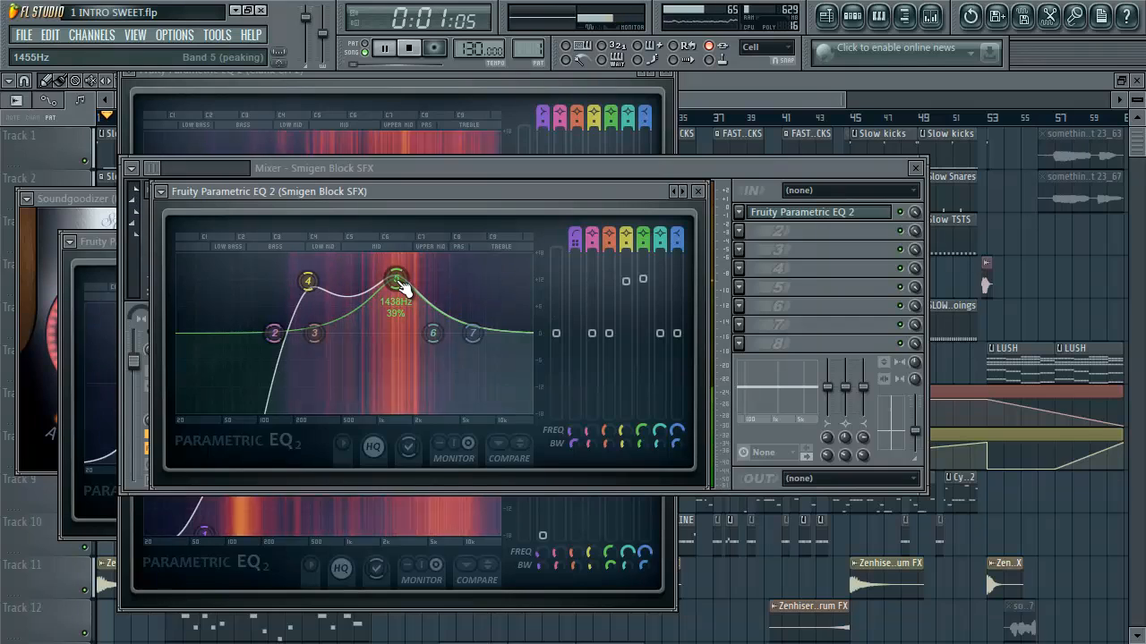
pyautogui.press('space')
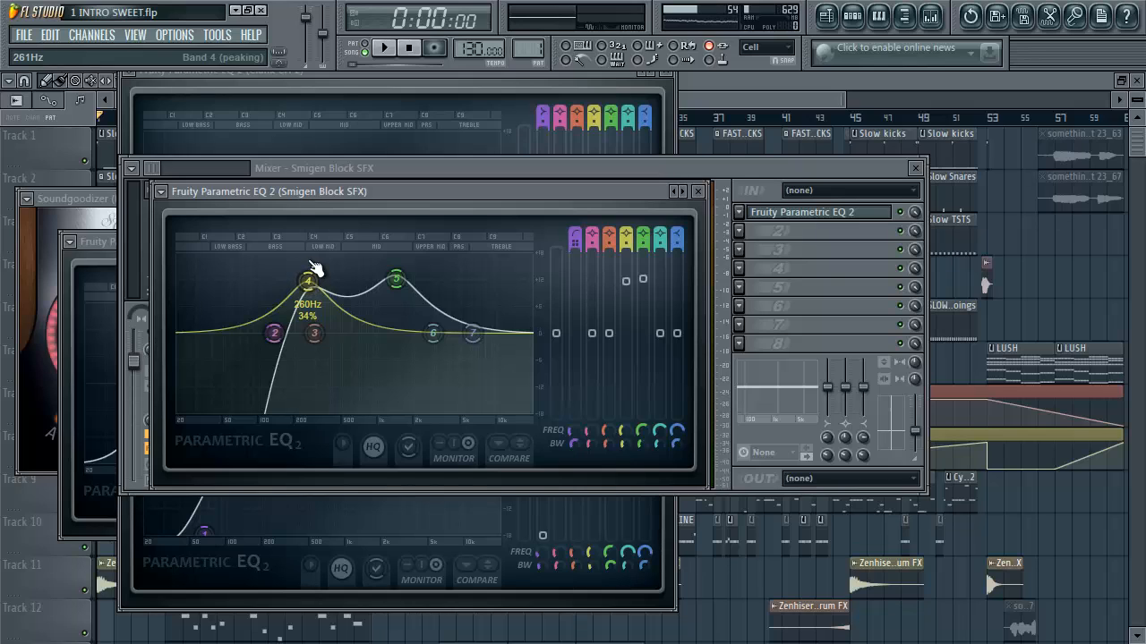
pyautogui.press('space')
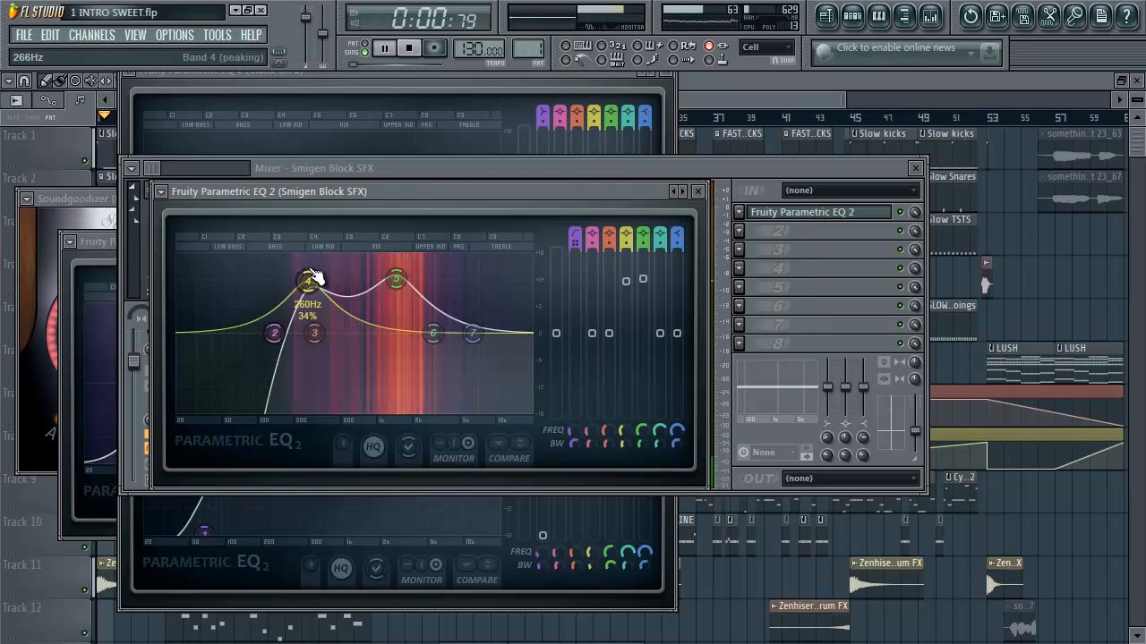
pyautogui.press('space')
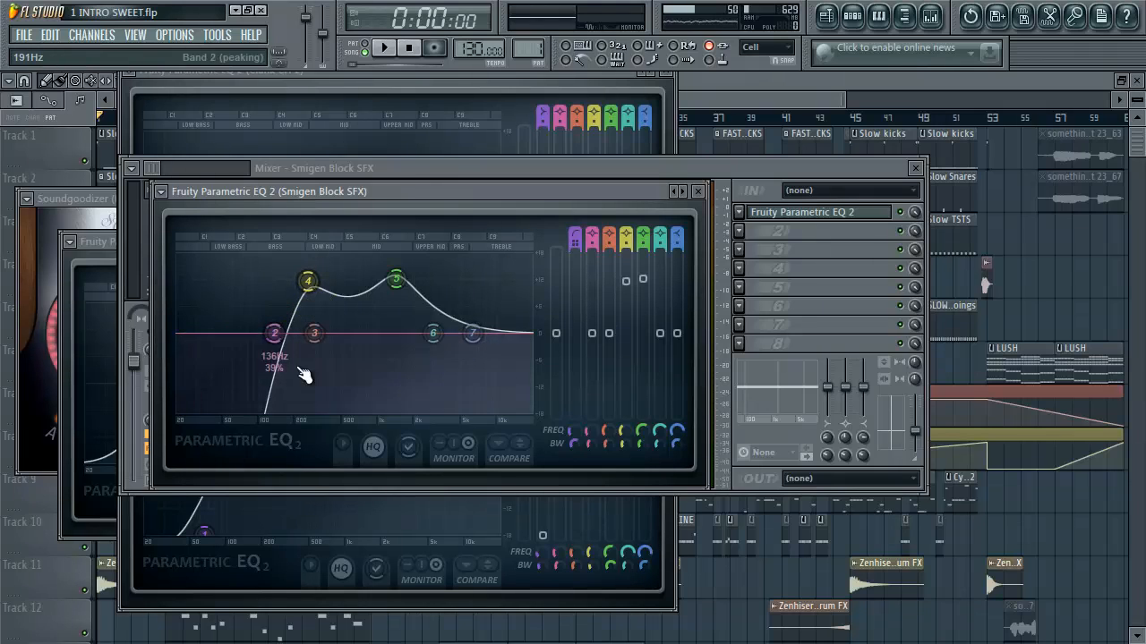
pyautogui.press('space')
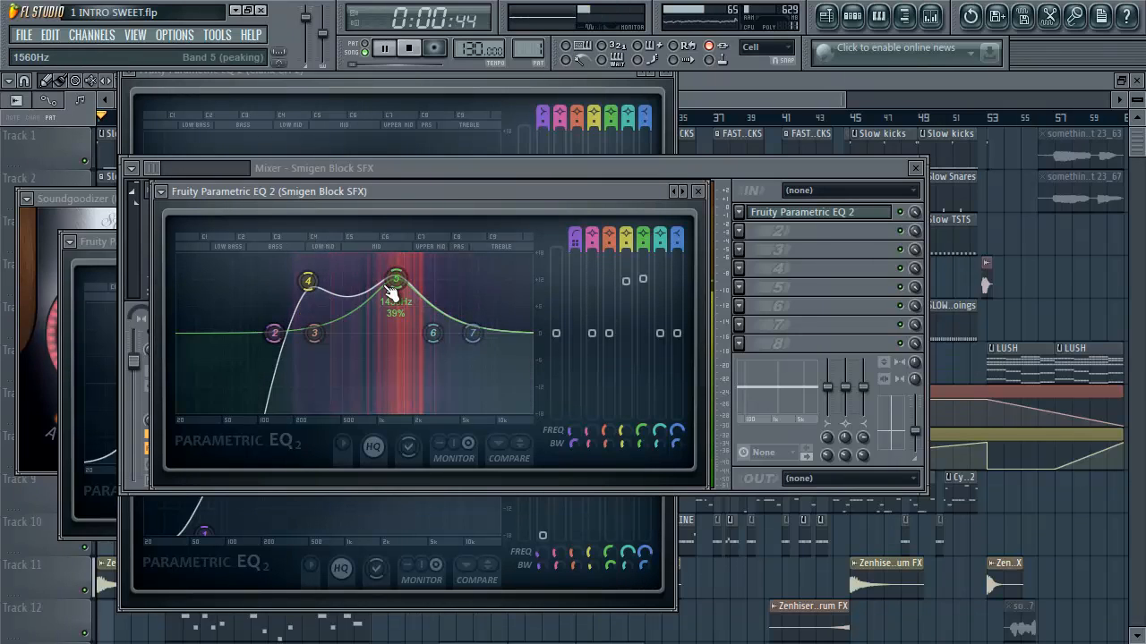
pyautogui.press('space')
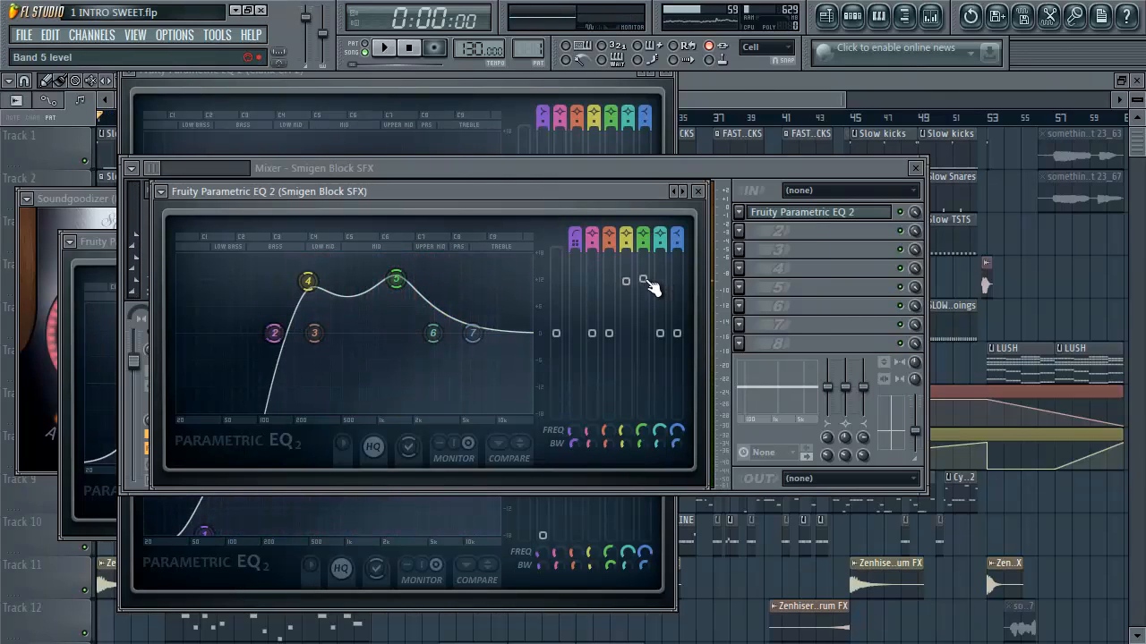
# Step: Audition Smigen Block SFX with EQ band 5 at 0 dB and at minimum, and raise the band to 11.5 dB
pyautogui.moveTo(652, 287); pyautogui.dragTo(660, 404)
pyautogui.press('space')
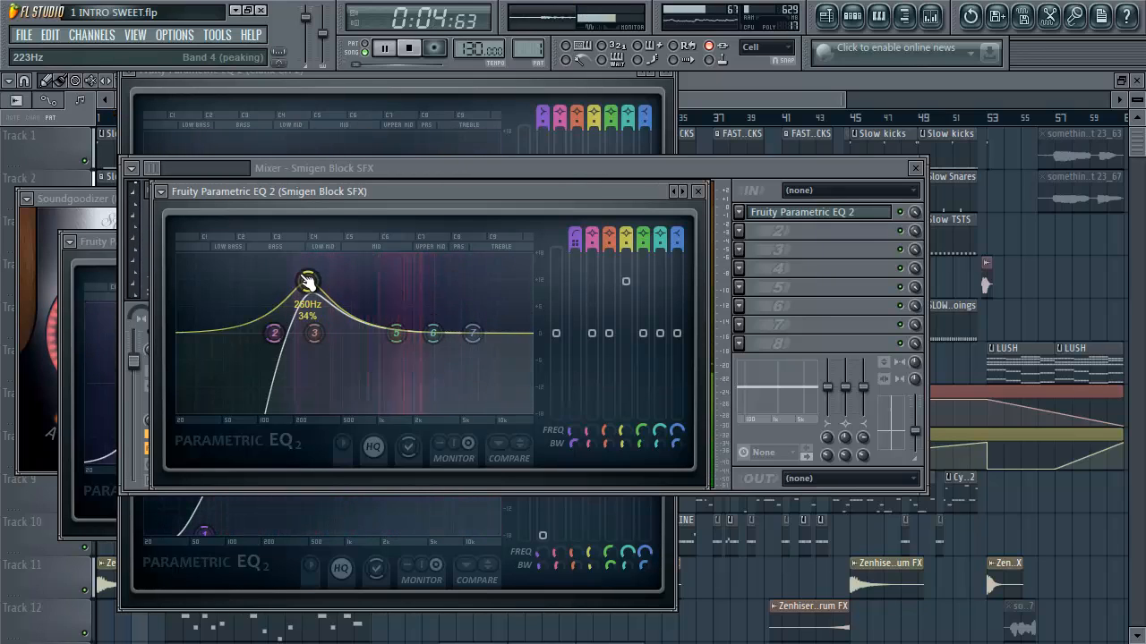
pyautogui.press('space')
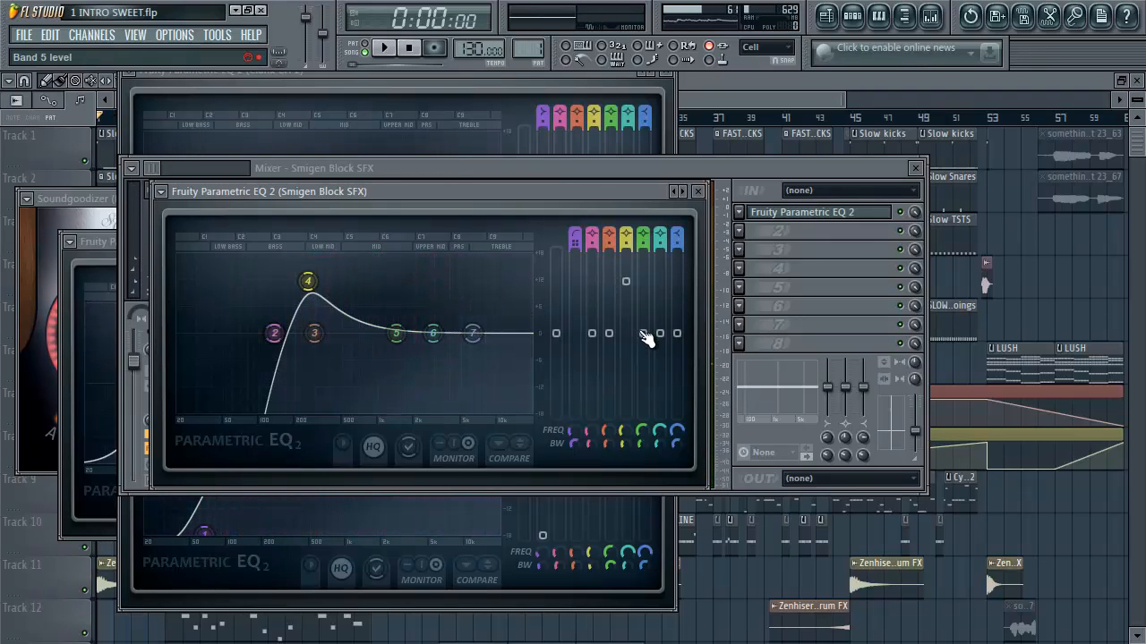
pyautogui.moveTo(651, 344); pyautogui.dragTo(680, 587)
pyautogui.press('space')
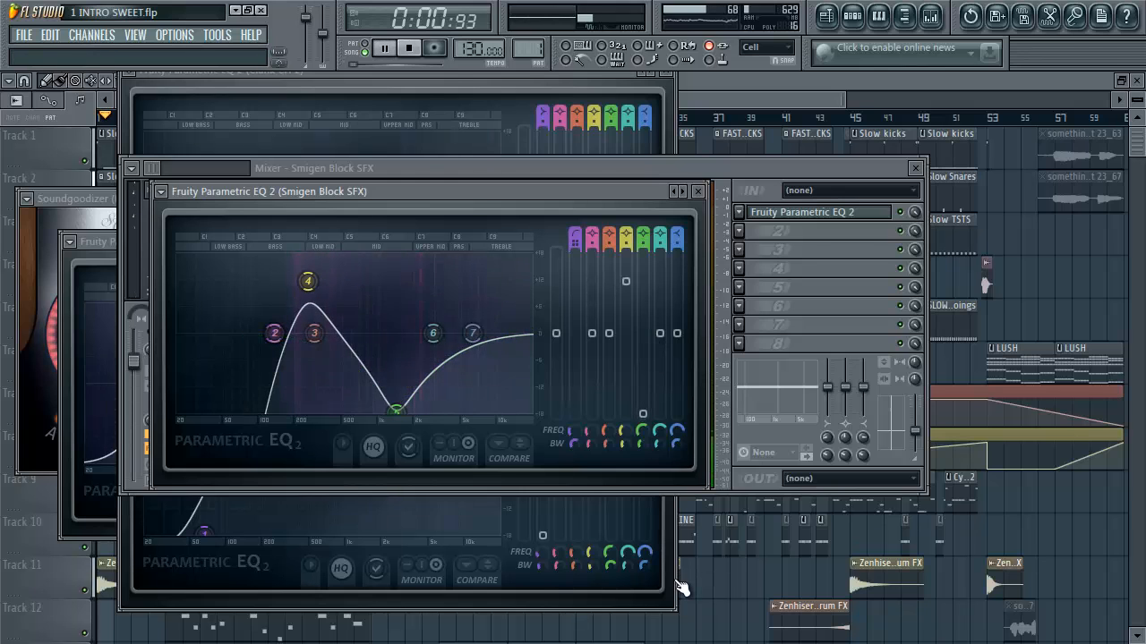
pyautogui.moveTo(646, 417); pyautogui.dragTo(631, 141)
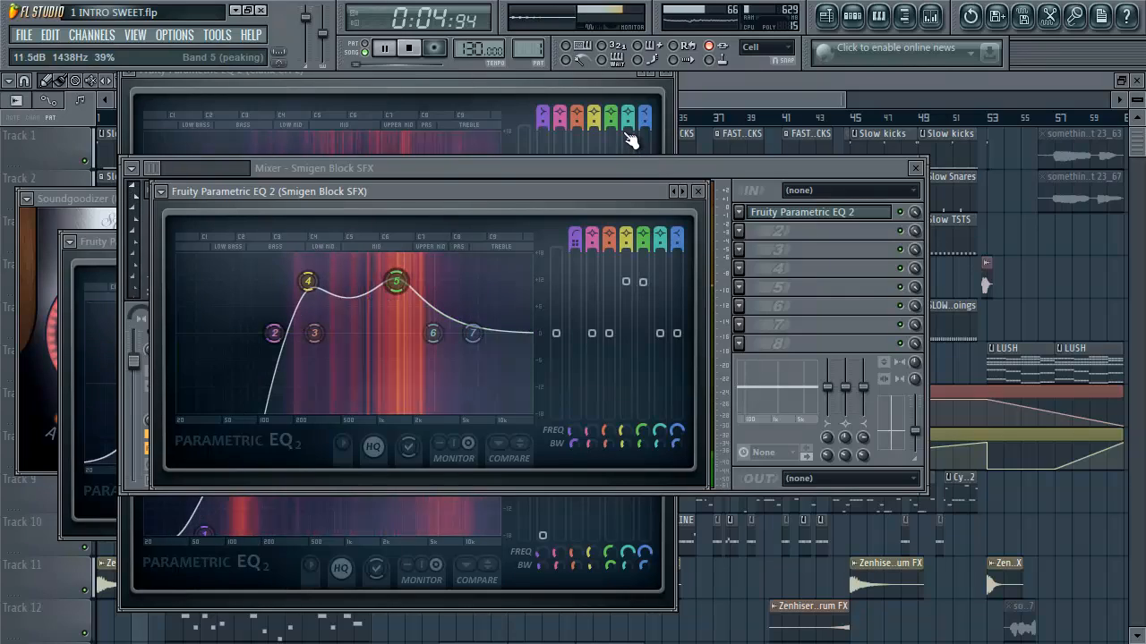
pyautogui.press('space')
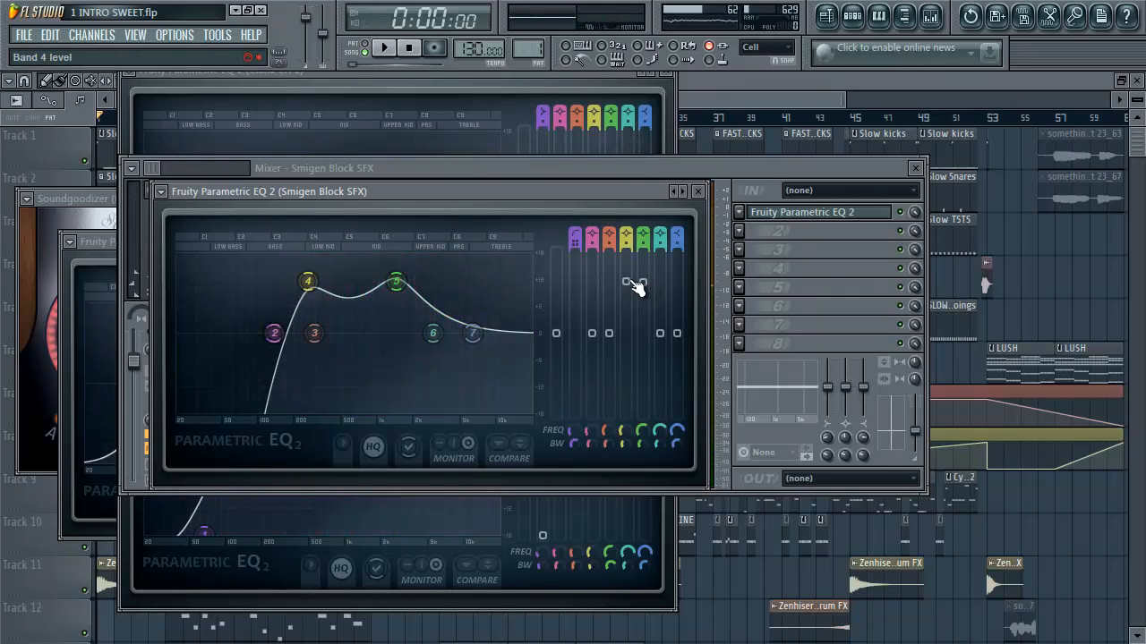
# Step: Audition Smigen Block SFX with EQ band 4 at its minimum level, and raise the band back to a strong boost
pyautogui.moveTo(634, 286); pyautogui.dragTo(665, 558)
pyautogui.press('space')
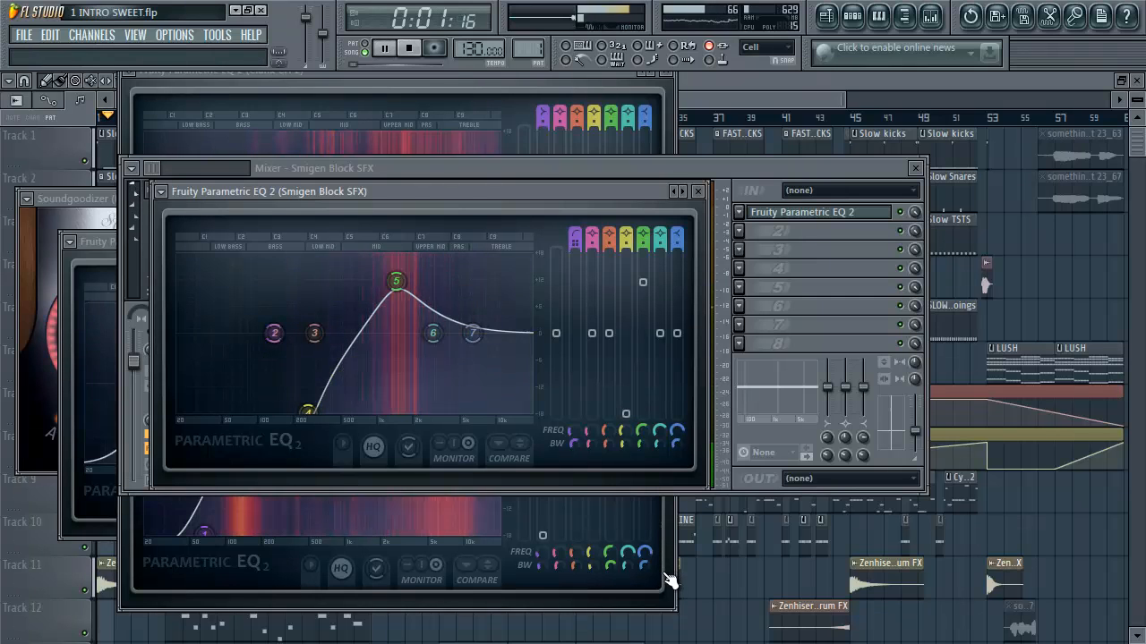
pyautogui.moveTo(626, 416); pyautogui.dragTo(617, 319)
pyautogui.moveTo(595, 202); pyautogui.dragTo(626, 285)
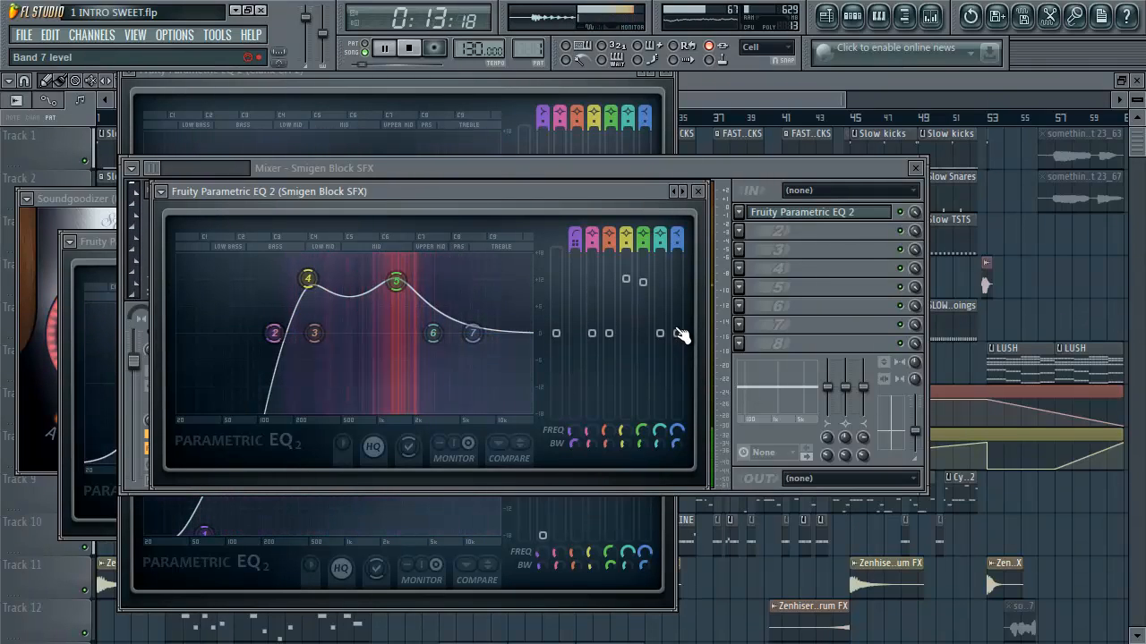
# Step: Try different levels for Smigen Block SFX's high-shelf band 7 during playback and return it to 0 dB
pyautogui.moveTo(680, 335); pyautogui.dragTo(705, 420)
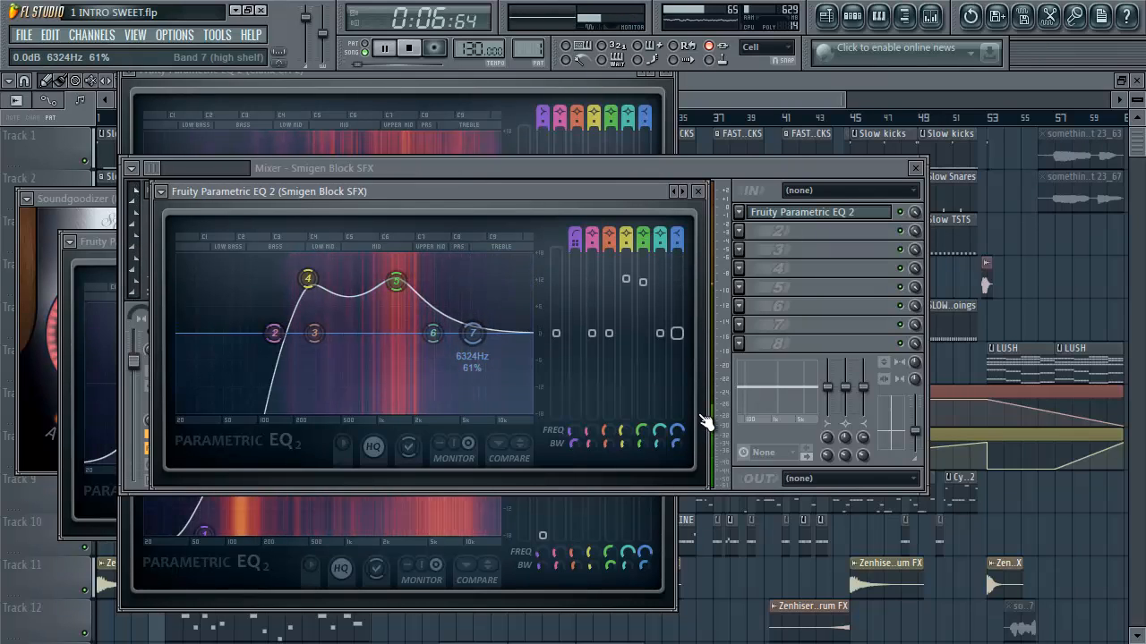
pyautogui.moveTo(680, 340); pyautogui.dragTo(680, 339)
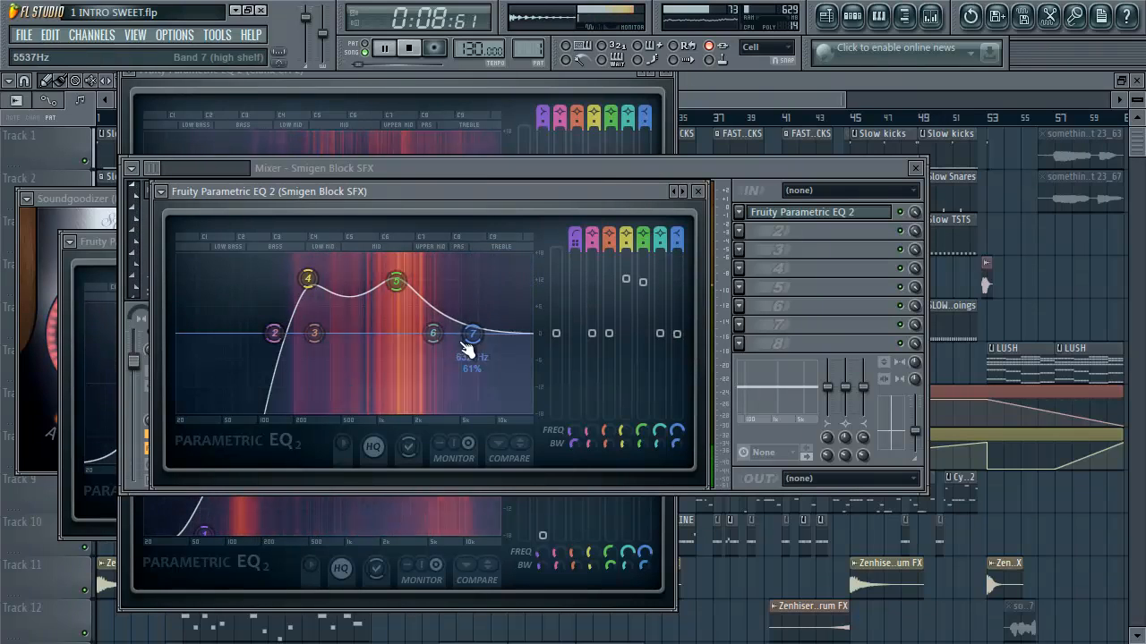
pyautogui.press('space')
# Step: Bring the playlist to the front and place the song position near bar 33, where the fast kicks begin
pyautogui.click(706, 172)
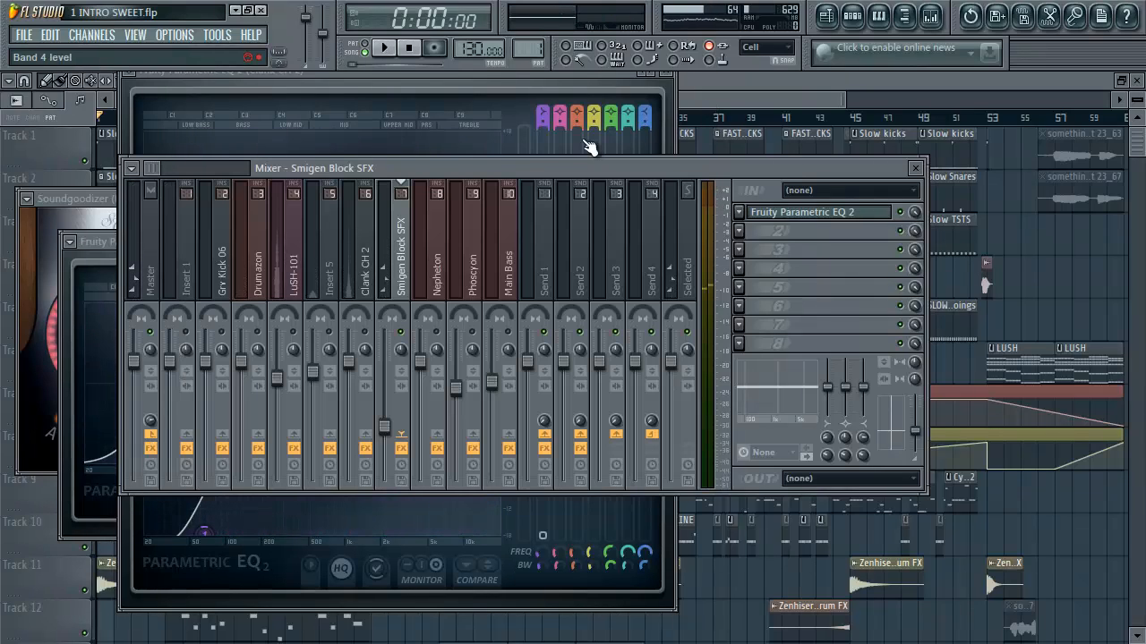
pyautogui.click(701, 98)
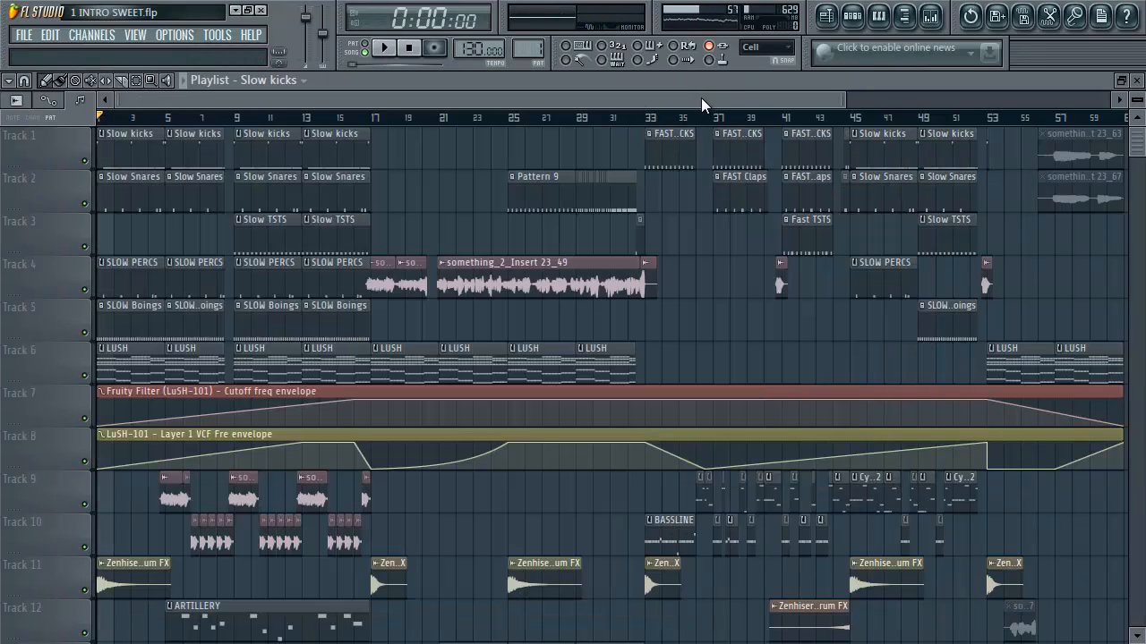
pyautogui.moveTo(701, 98); pyautogui.dragTo(715, 97)
pyautogui.click(628, 119)
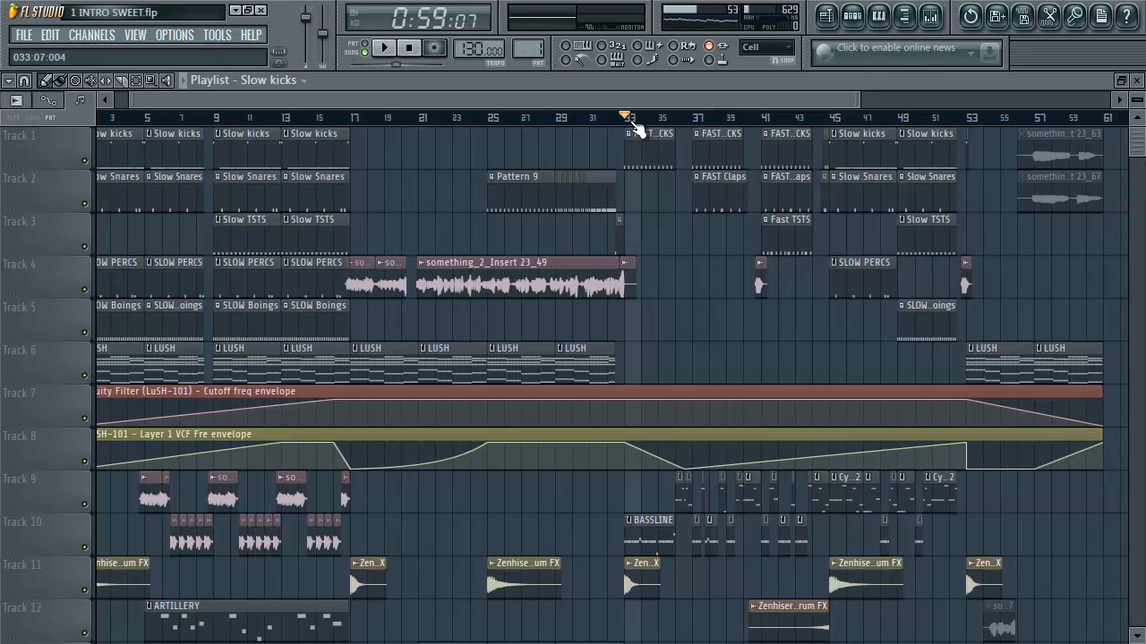
# Step: Listen to the song from near bar 33 while viewing mixer inserts 13 to 22, and return to the playlist
pyautogui.click(852, 15)
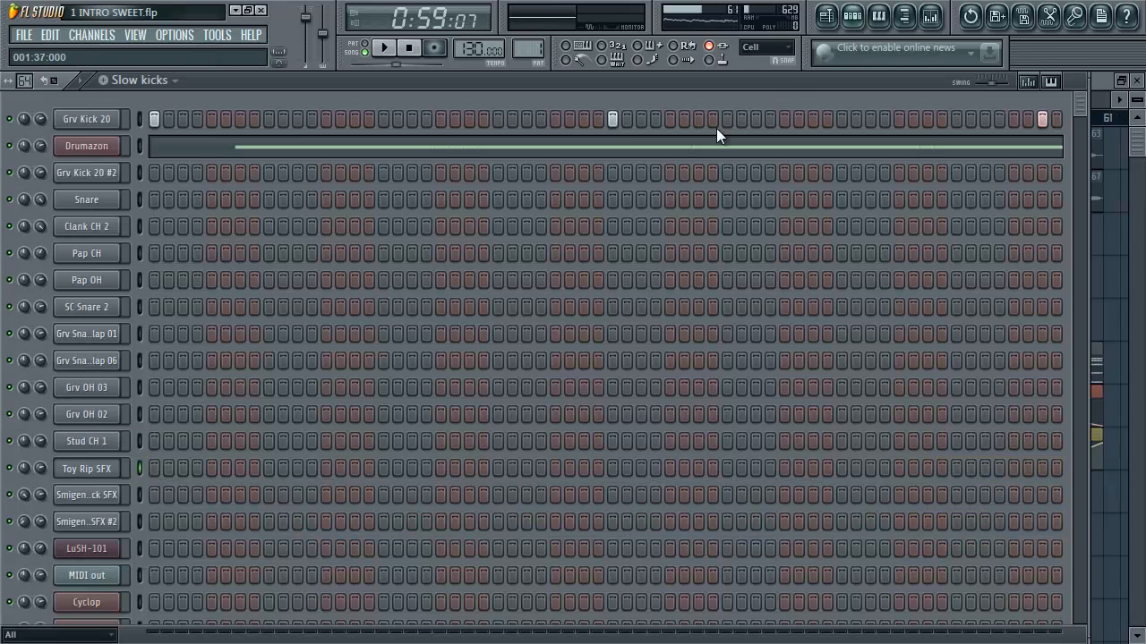
pyautogui.click(930, 15)
pyautogui.press('space')
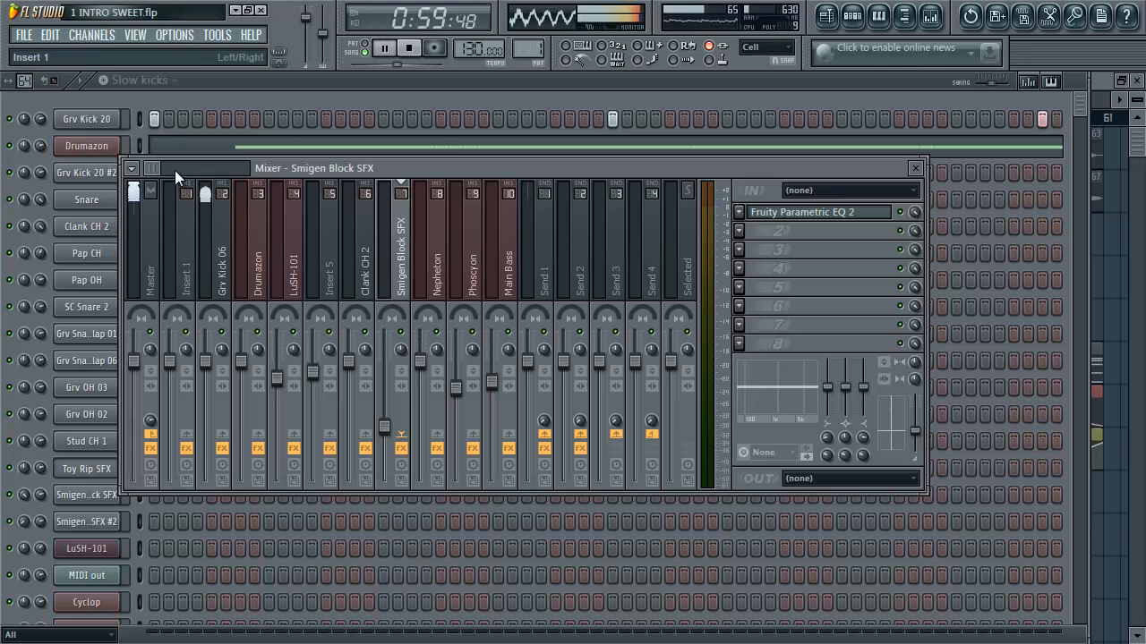
pyautogui.moveTo(155, 163); pyautogui.dragTo(167, 166)
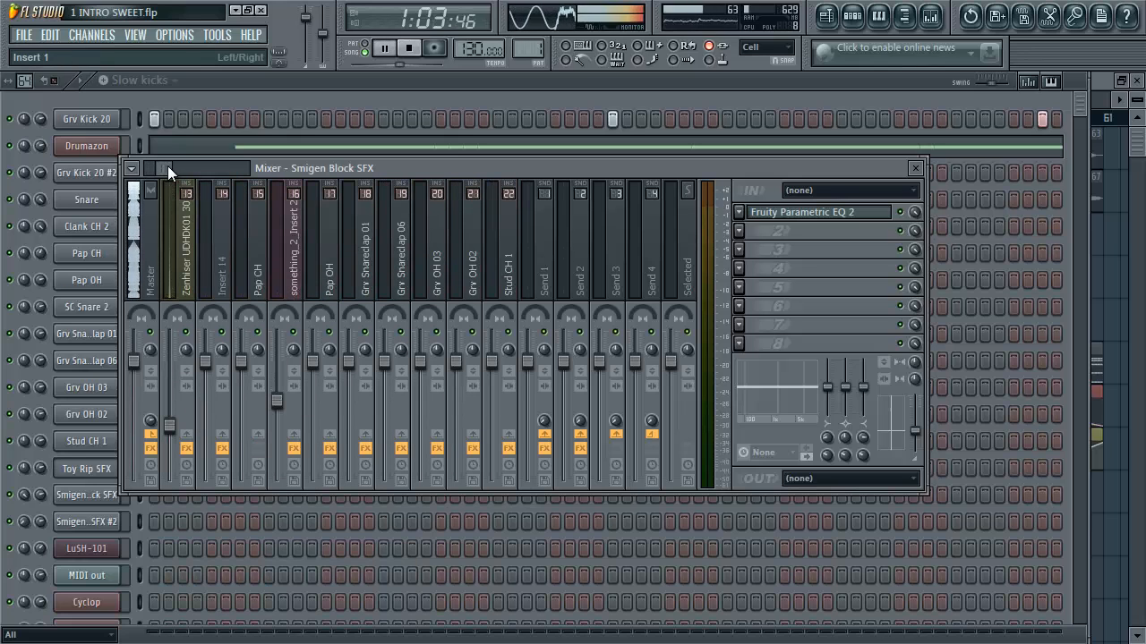
pyautogui.click(855, 20)
pyautogui.press('space')
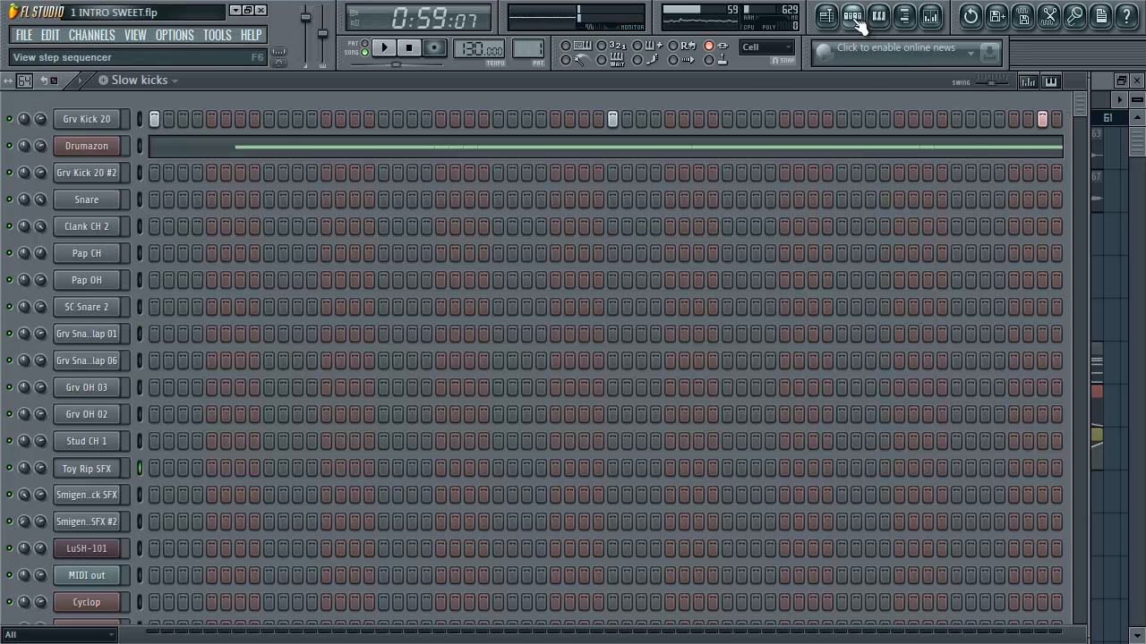
pyautogui.click(828, 17)
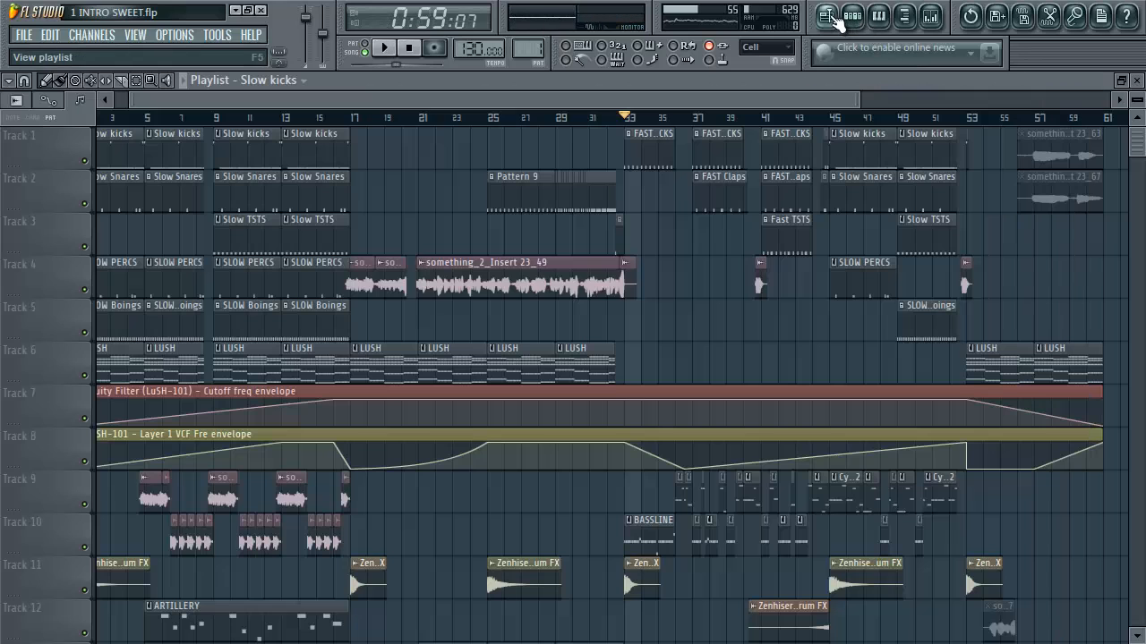
# Step: Play the song from bar 41, where the fast hi-hats enter, and bring up the mixer over the step sequencer
pyautogui.click(766, 119)
pyautogui.press('space')
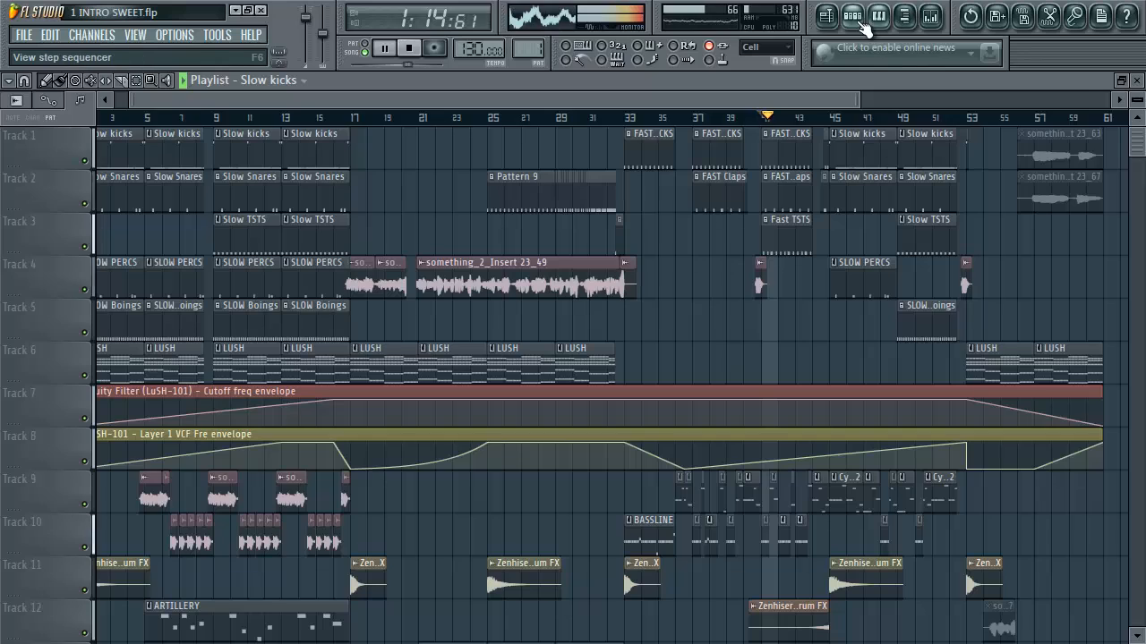
pyautogui.click(856, 19)
pyautogui.click(902, 18)
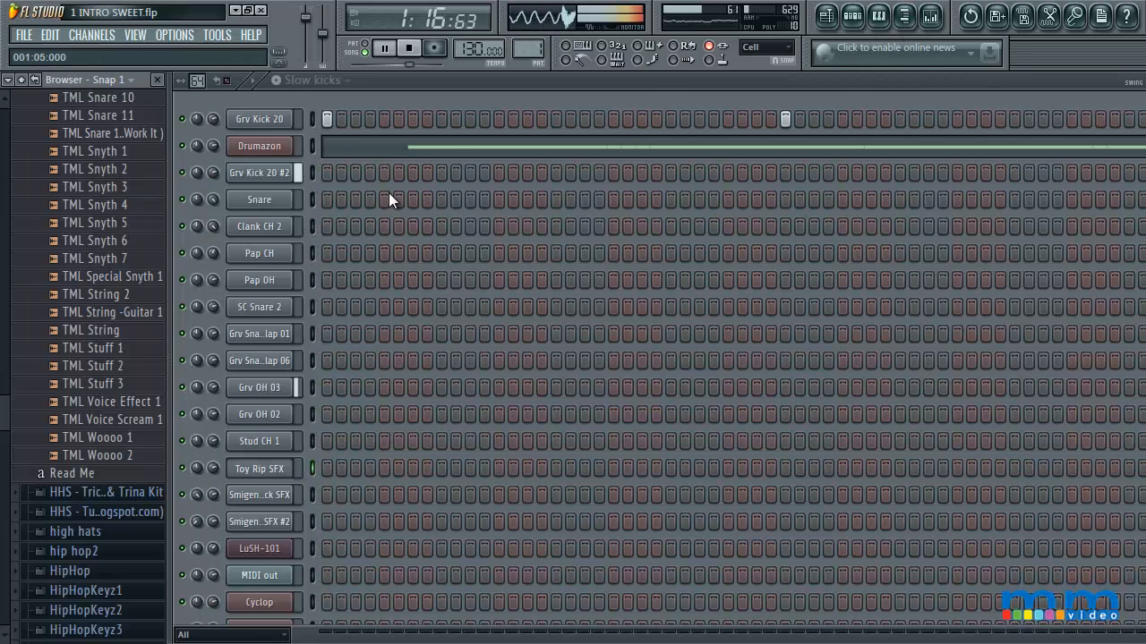
pyautogui.click(902, 18)
pyautogui.click(930, 17)
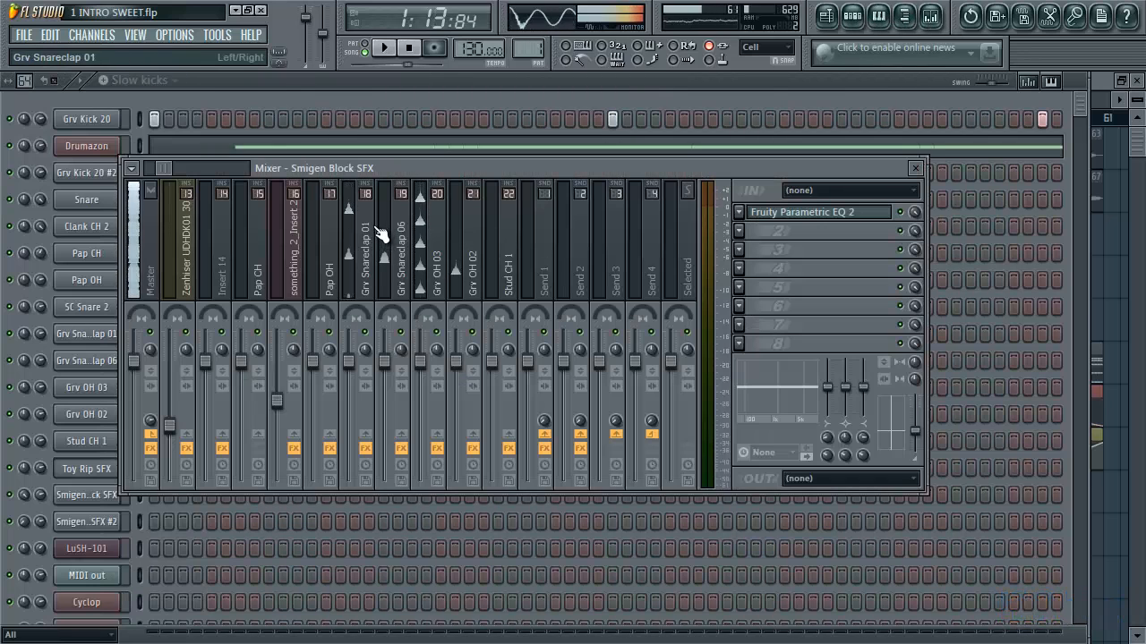
pyautogui.press('space')
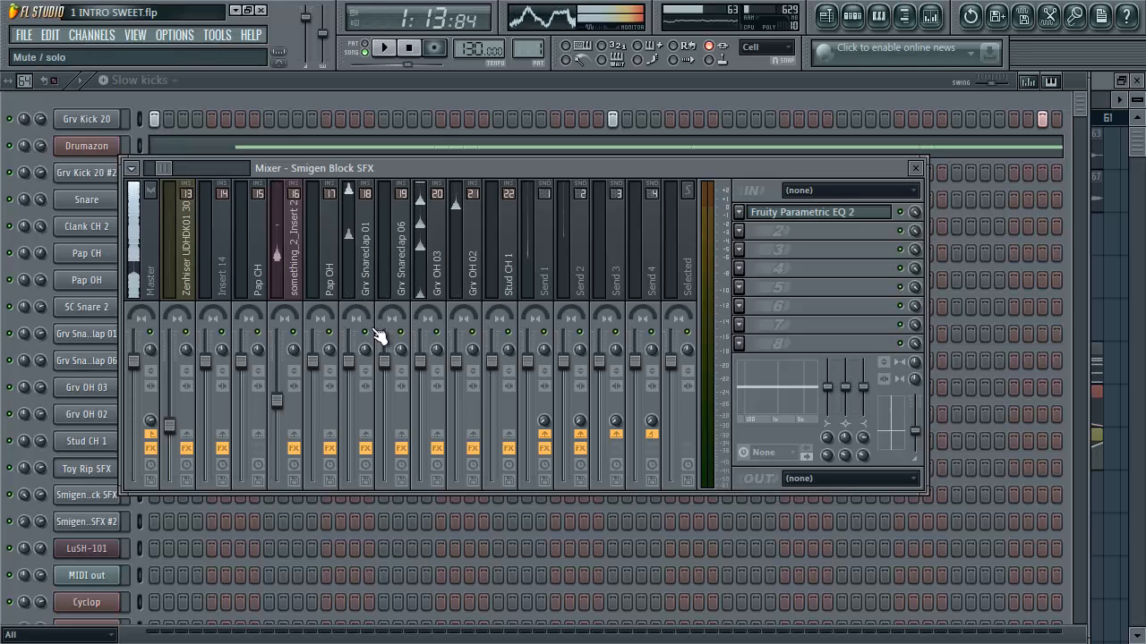
# Step: Open Grv Snareclap 01's Fruity Parametric EQ 2, examine its bands during playback, and return to the mixer
pyautogui.click(367, 268)
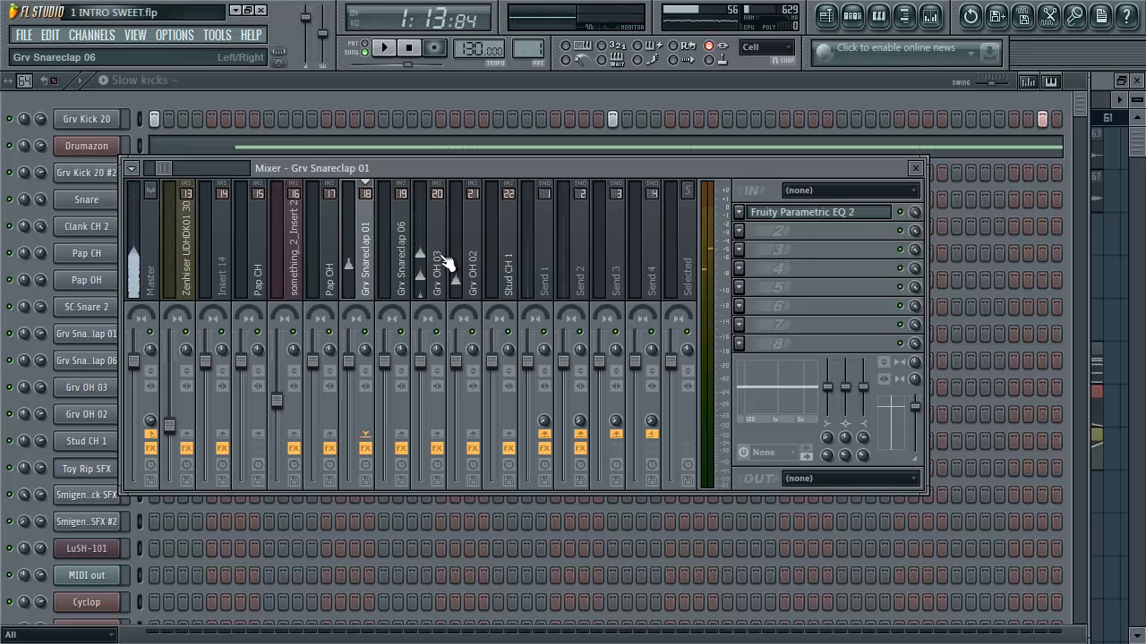
pyautogui.click(794, 218)
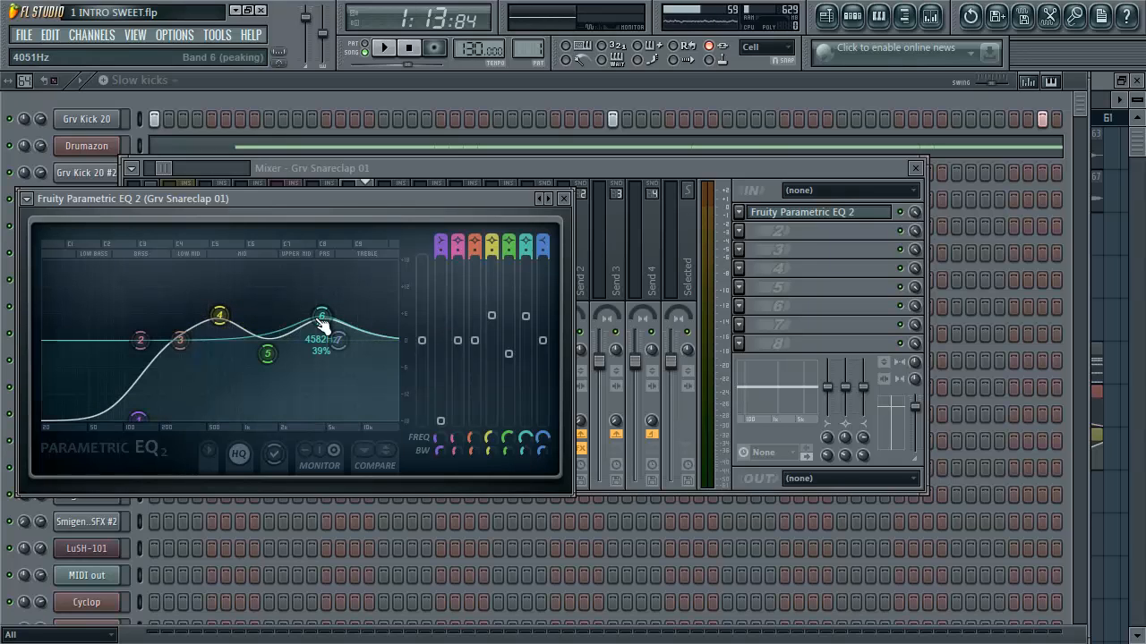
pyautogui.press('space')
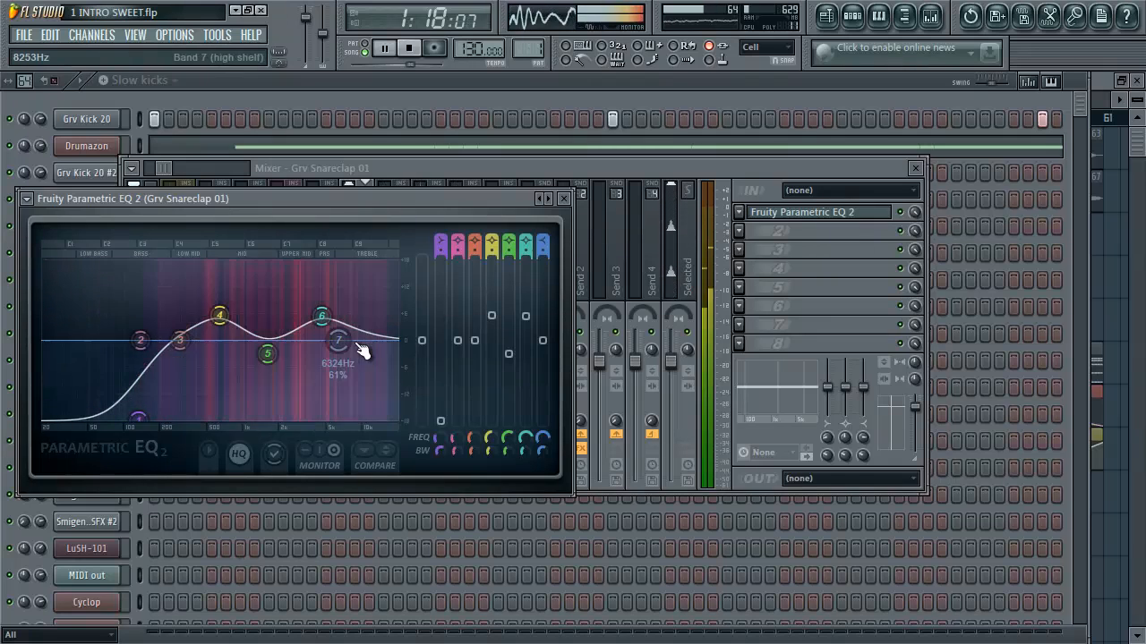
pyautogui.press('space')
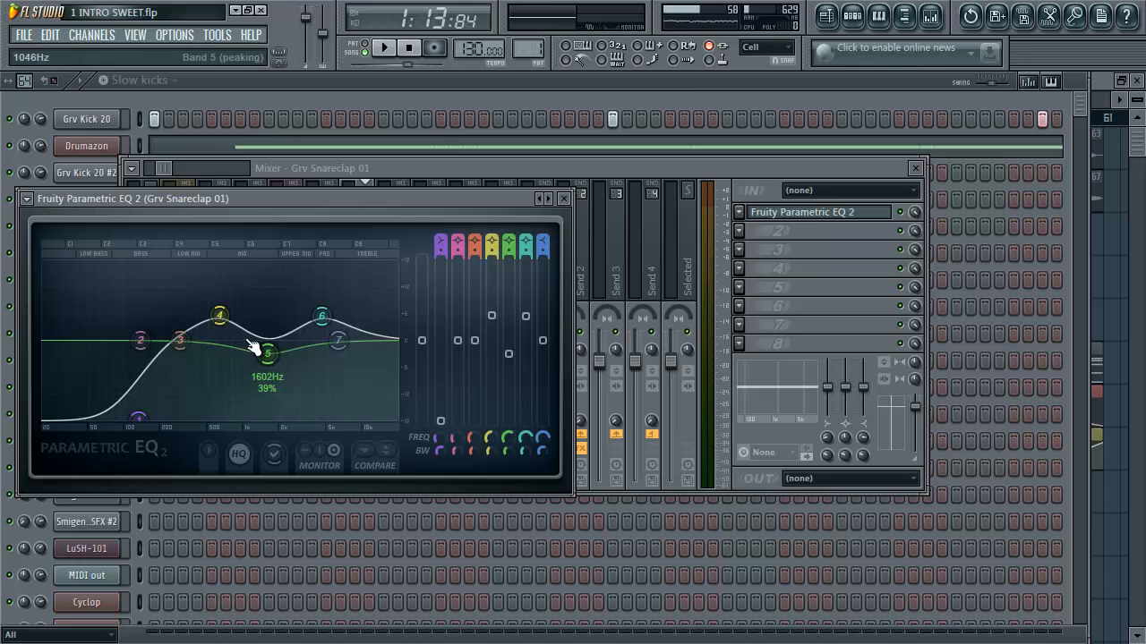
pyautogui.press('space')
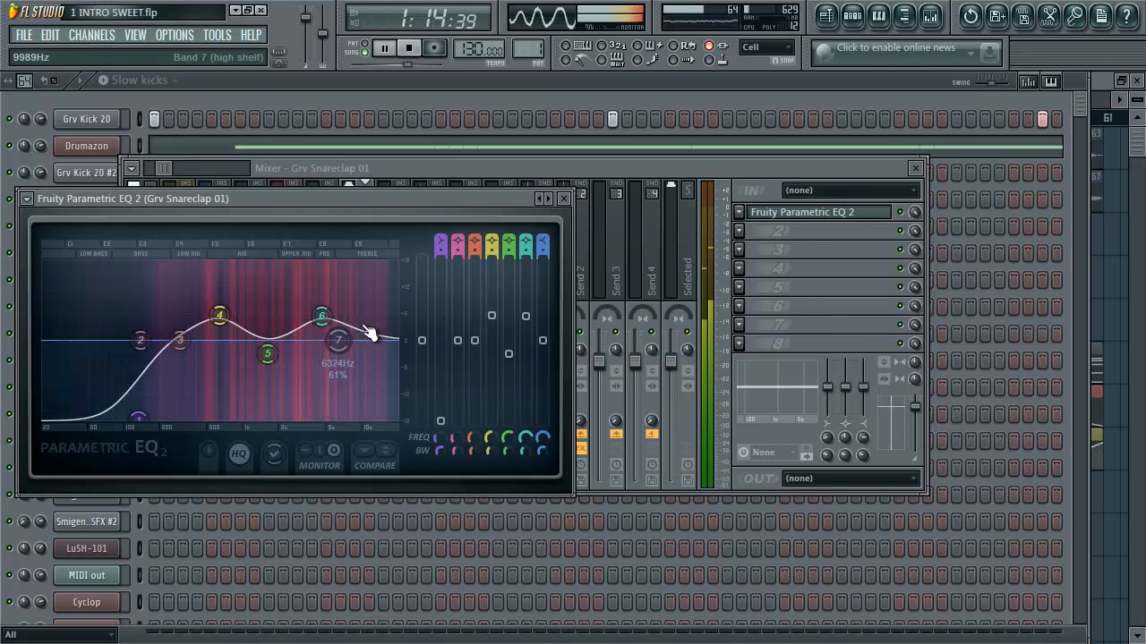
pyautogui.click(633, 174)
pyautogui.press('space')
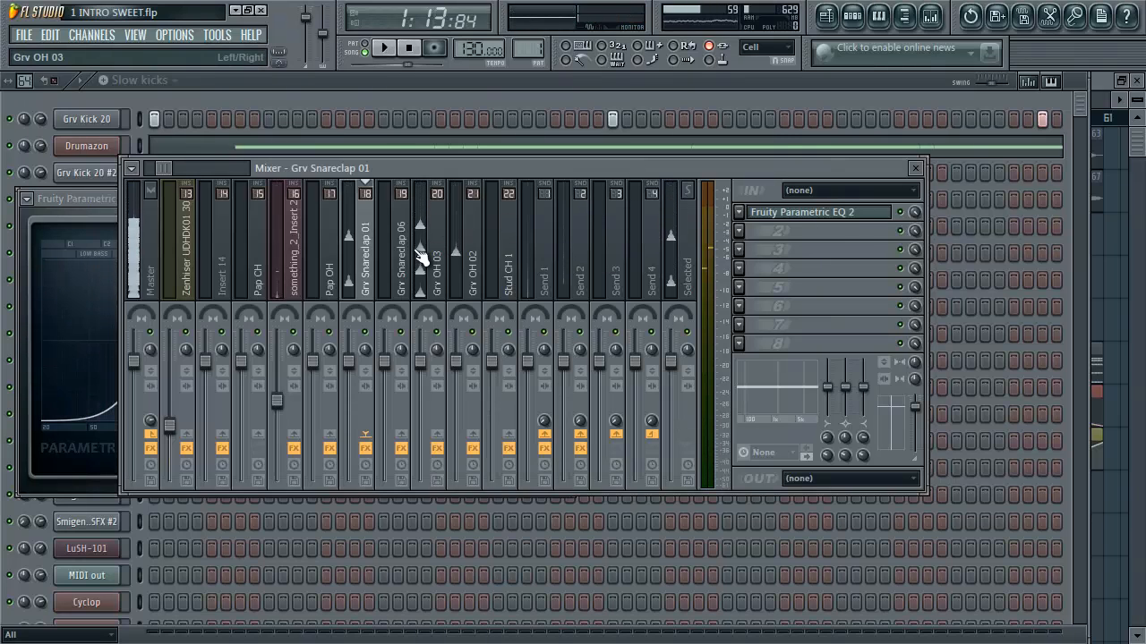
# Step: Listen to the section from bar 41 while watching the mixer levels, and select the Grv OH 03 track
pyautogui.press('space')
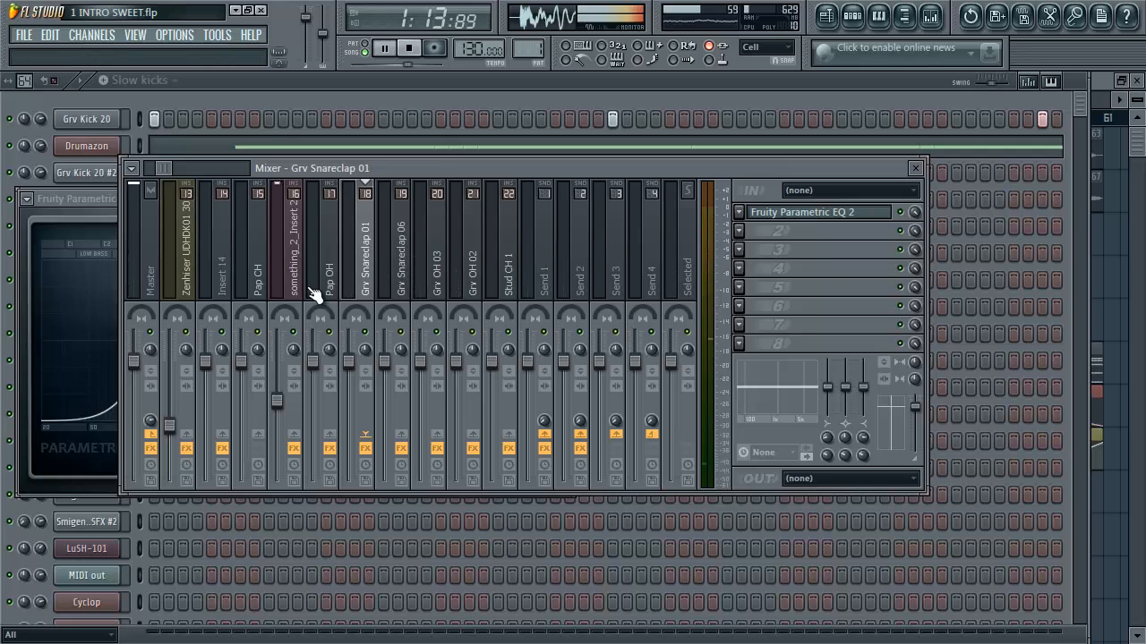
pyautogui.press('space')
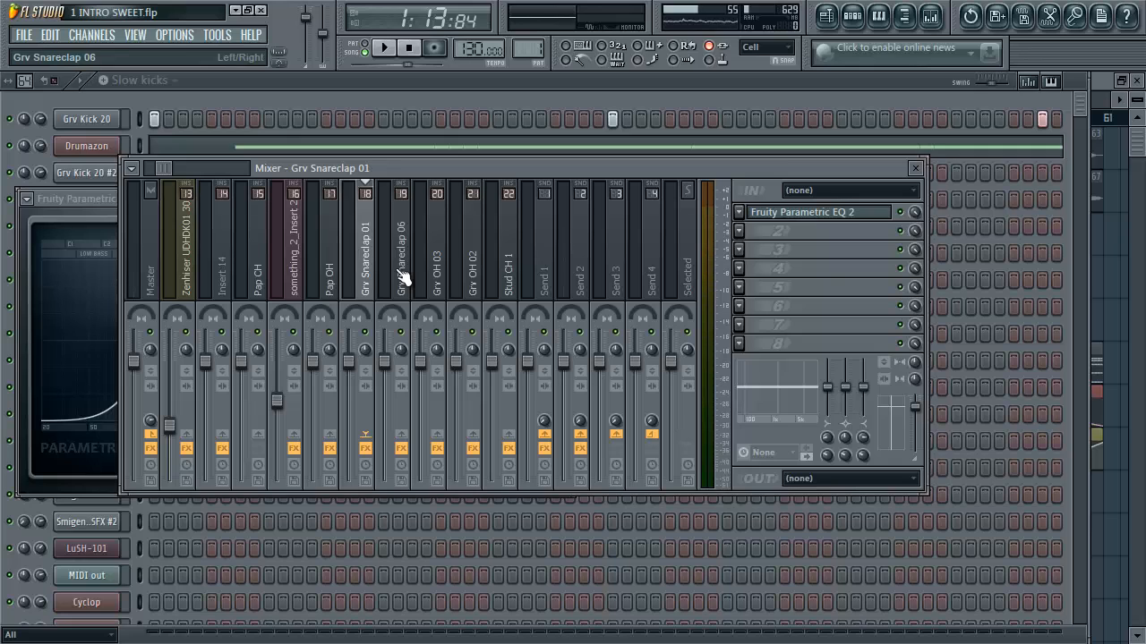
pyautogui.press('space')
pyautogui.click(435, 280)
pyautogui.press('space')
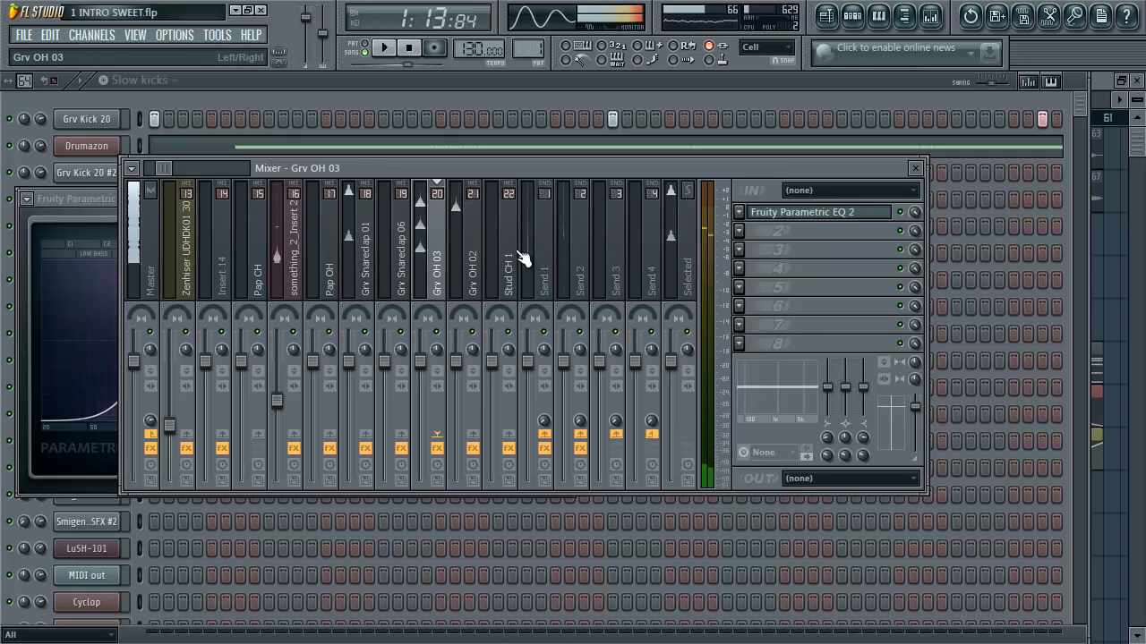
# Step: Open Grv OH 03's Fruity Parametric EQ 2 and examine its band 5 boost and frequency activity during playback
pyautogui.click(793, 213)
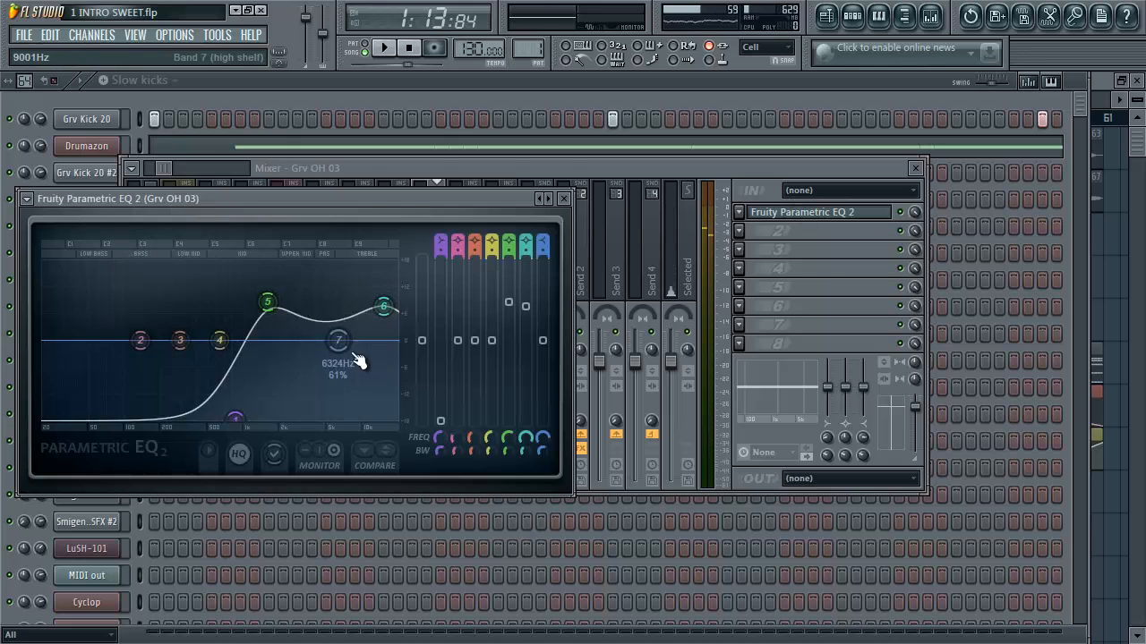
pyautogui.press('space')
pyautogui.press('space')
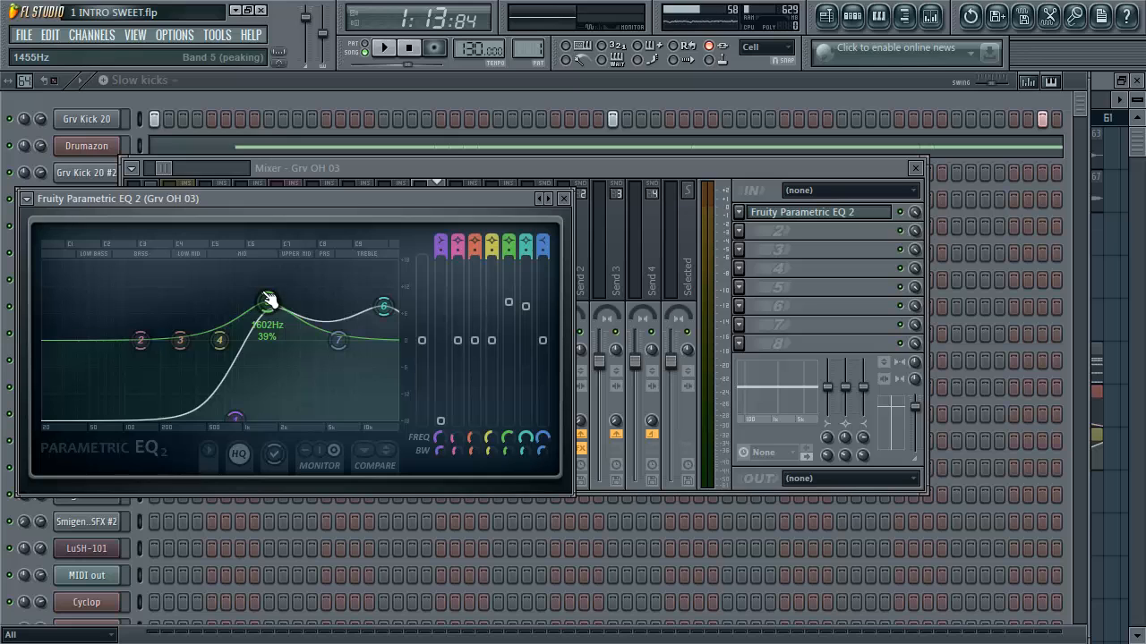
pyautogui.moveTo(268, 300); pyautogui.dragTo(268, 300)
pyautogui.press('space')
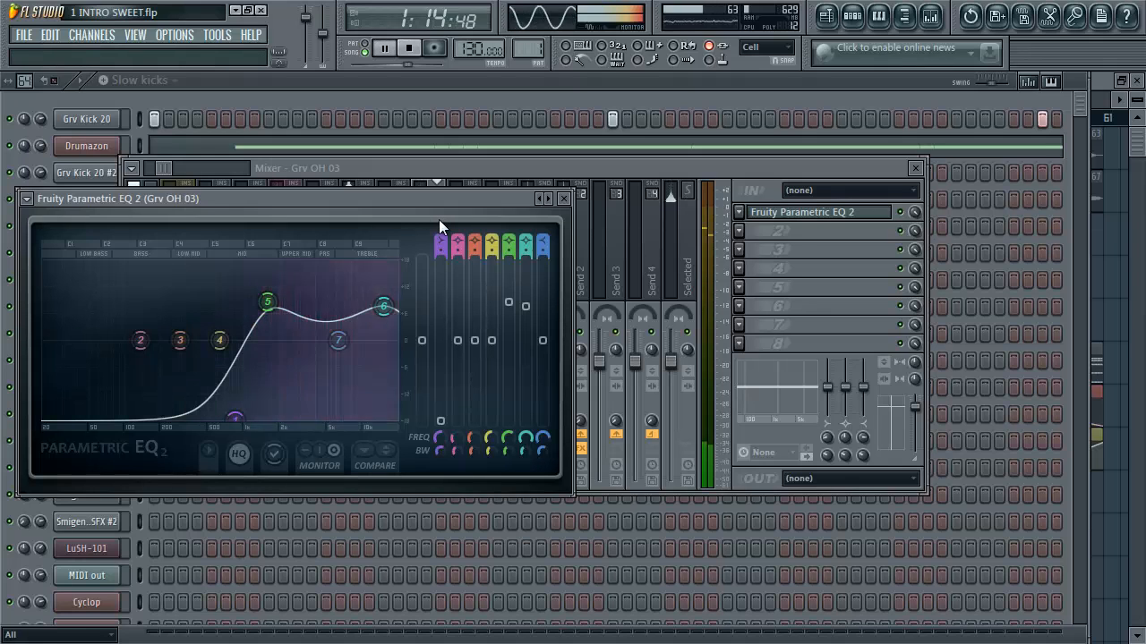
pyautogui.press('space')
# Step: Audition Grv OH 03 with EQ band 6 at 0 dB, raise the band back to a boost, and close the EQ
pyautogui.click(385, 307)
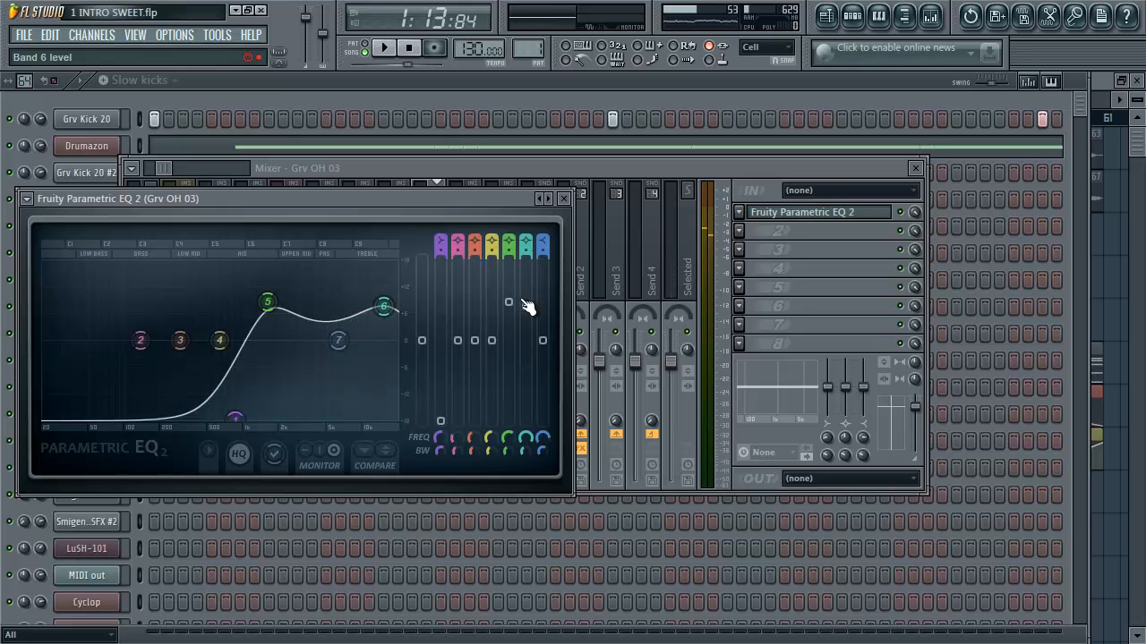
pyautogui.moveTo(530, 308); pyautogui.dragTo(555, 374)
pyautogui.press('space')
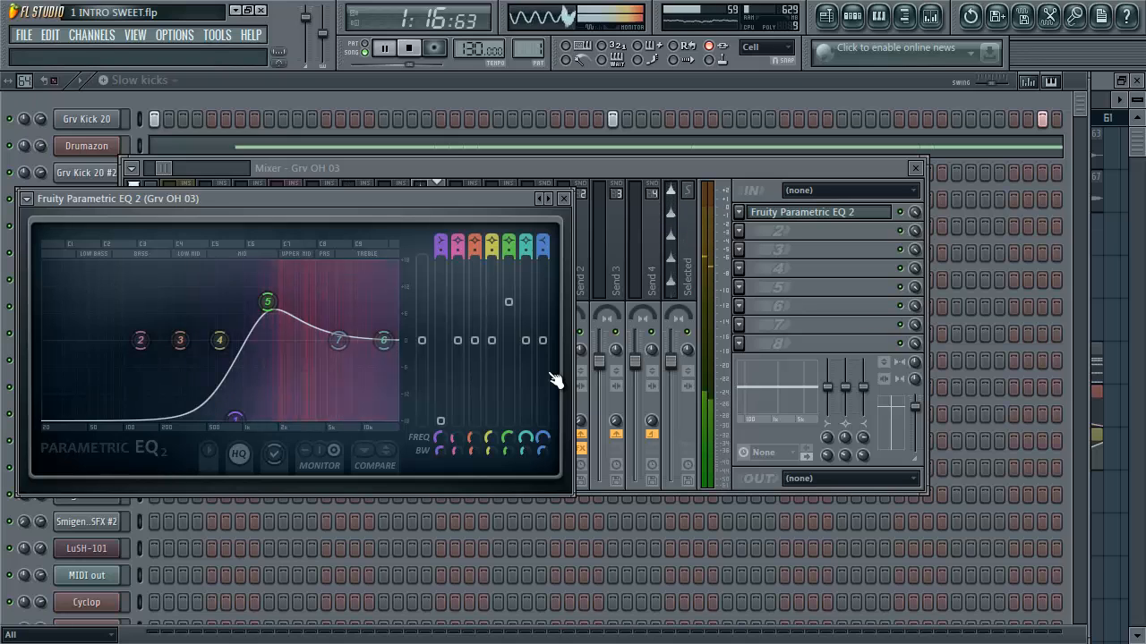
pyautogui.moveTo(526, 342); pyautogui.dragTo(519, 288)
pyautogui.press('space')
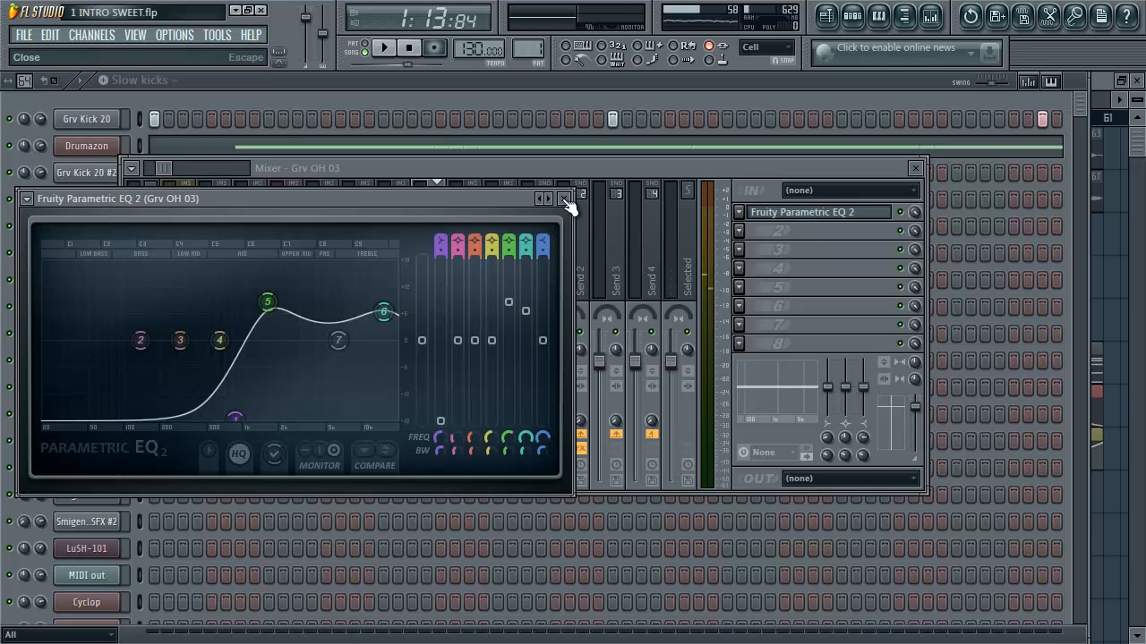
pyautogui.click(565, 198)
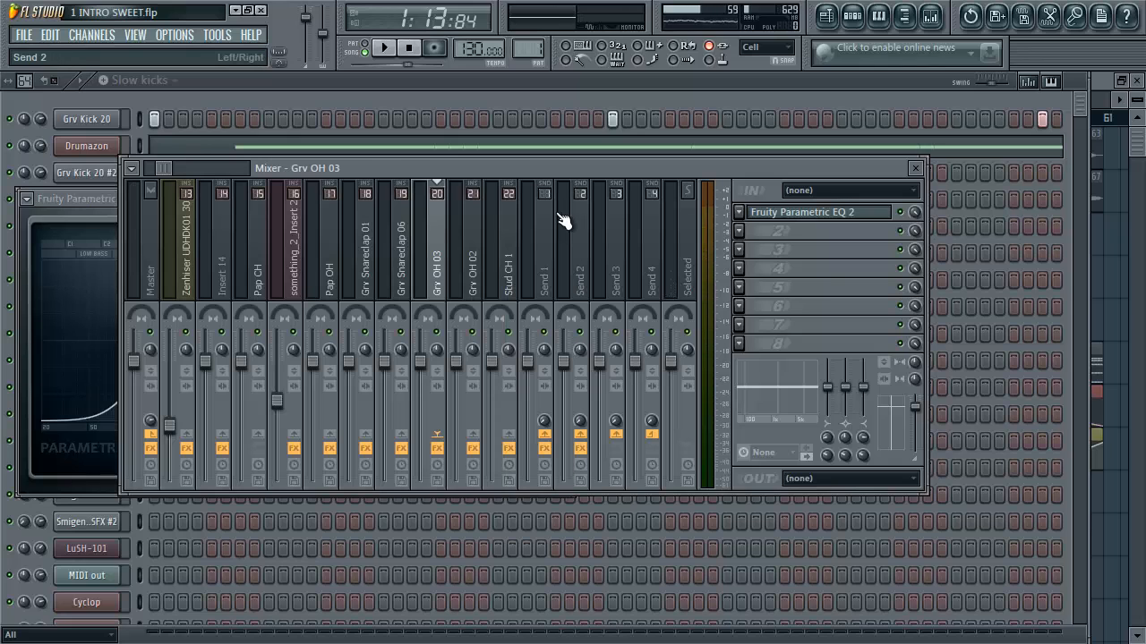
# Step: Listen to the Grv OH 02 and Stud CH 1 tracks in the mixer, and open Grv OH 02's Fruity Parametric EQ 2
pyautogui.press('space')
pyautogui.press('space')
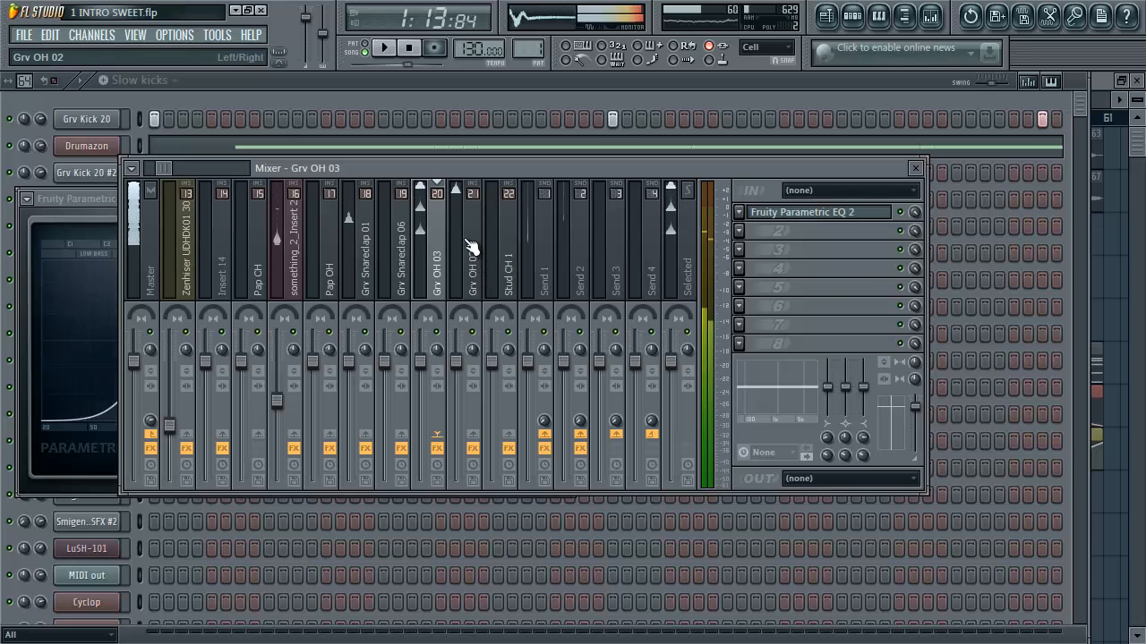
pyautogui.click(467, 243)
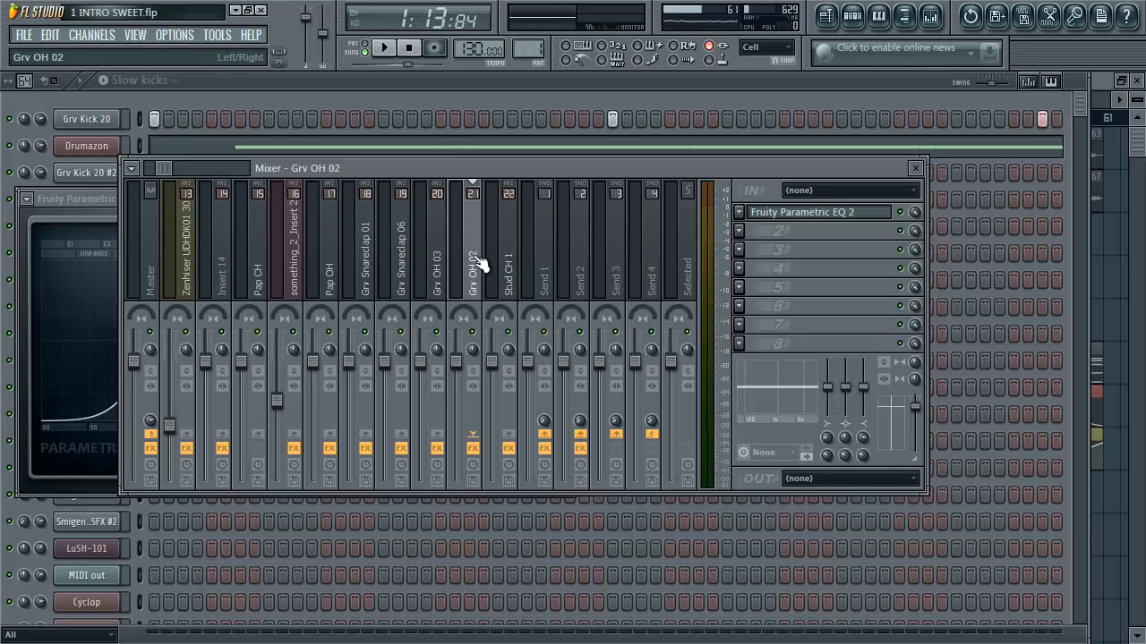
pyautogui.click(524, 276)
pyautogui.press('space')
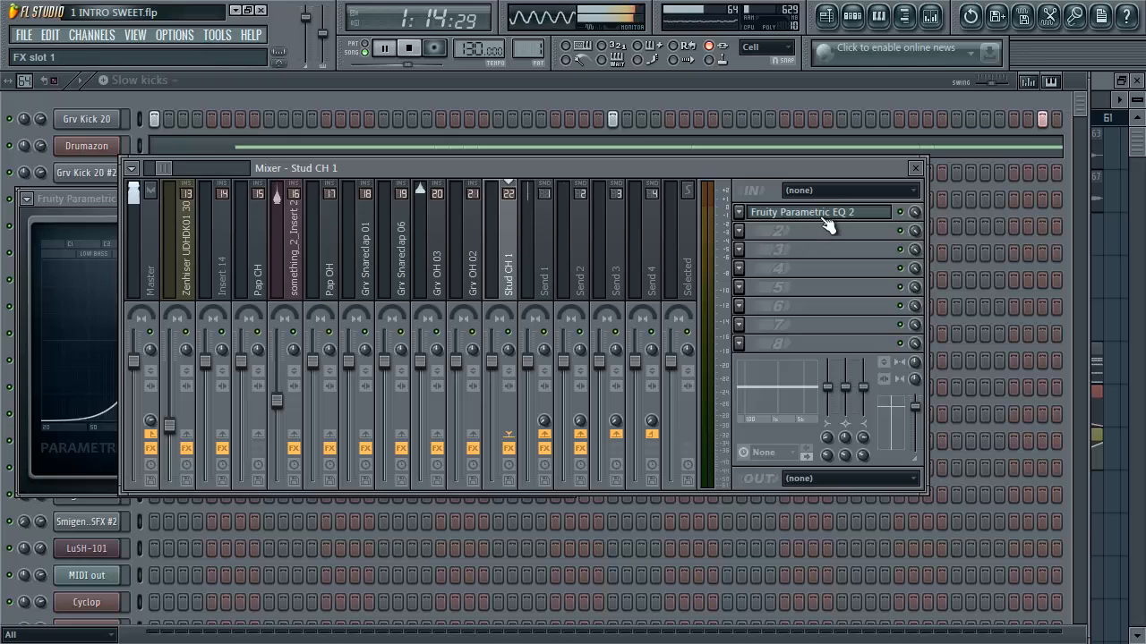
pyautogui.click(472, 260)
pyautogui.press('space')
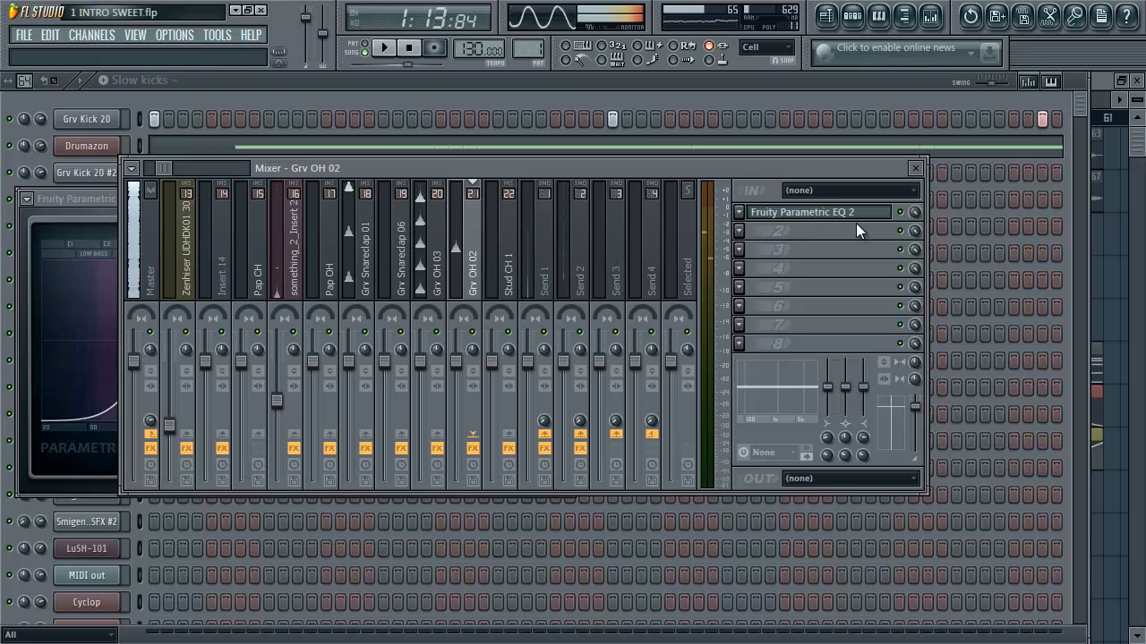
pyautogui.click(859, 223)
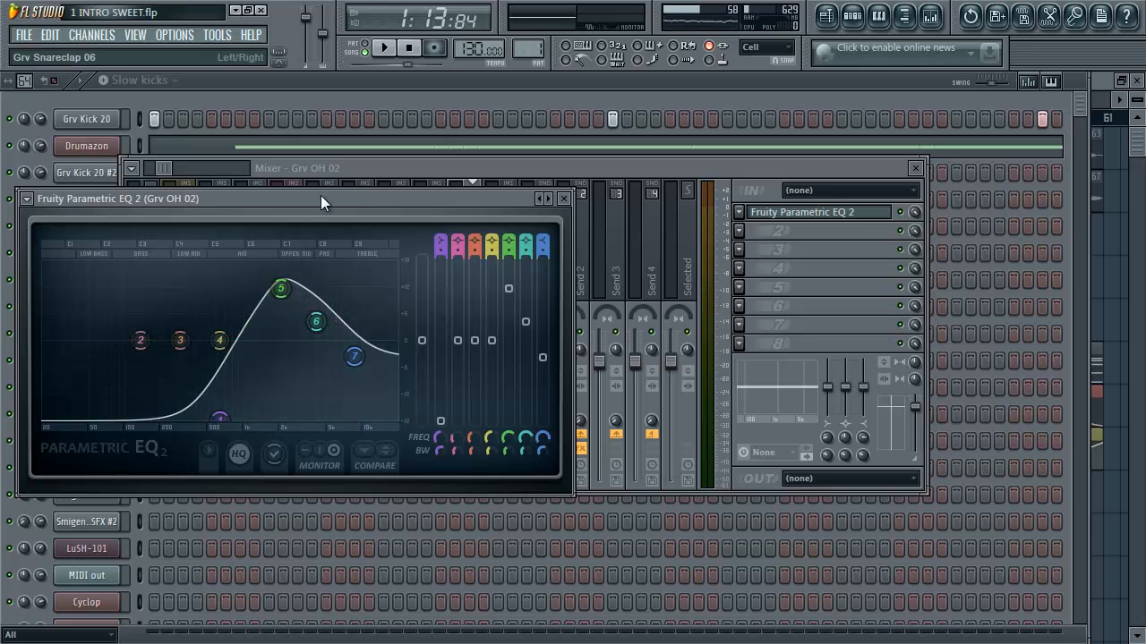
# Step: Reopen Grv OH 03's EQ and stack its window above Grv OH 02's EQ so both curves can be compared
pyautogui.moveTo(515, 197); pyautogui.dragTo(548, 269)
pyautogui.press('space')
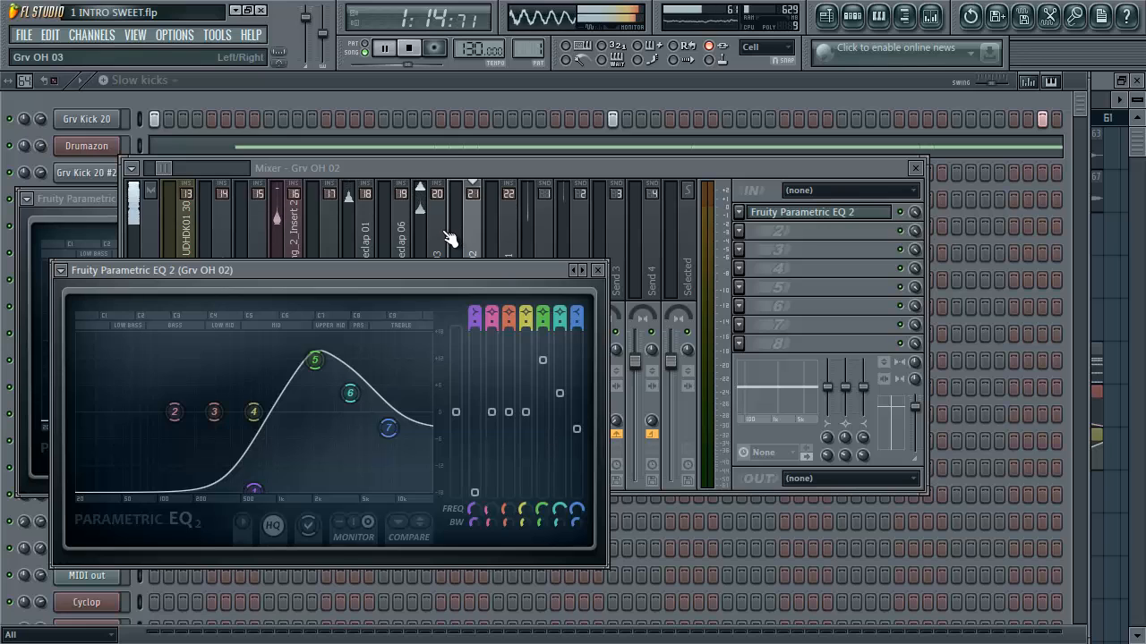
pyautogui.click(438, 238)
pyautogui.click(822, 216)
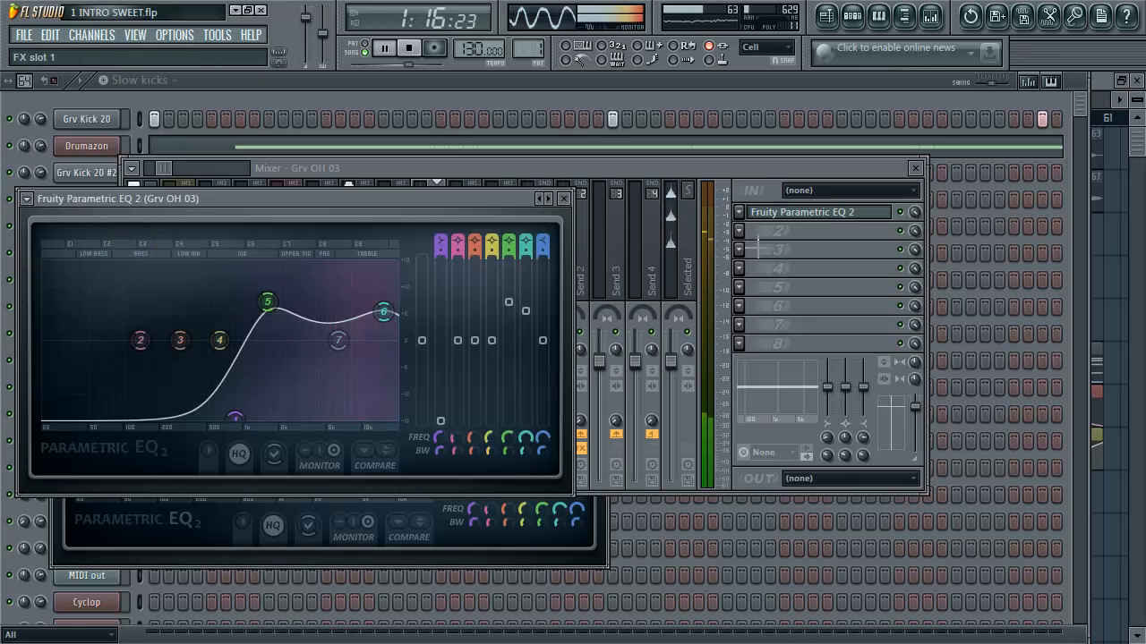
pyautogui.click(513, 556)
pyautogui.press('space')
pyautogui.moveTo(391, 272); pyautogui.dragTo(358, 340)
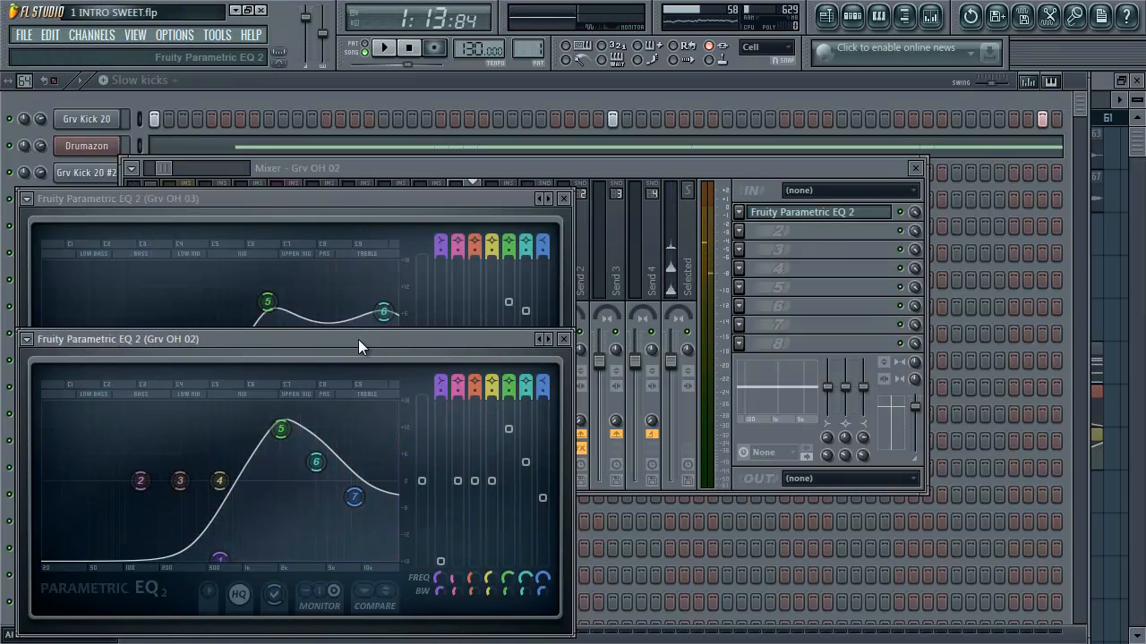
pyautogui.click(345, 199)
pyautogui.moveTo(348, 164); pyautogui.dragTo(347, 51)
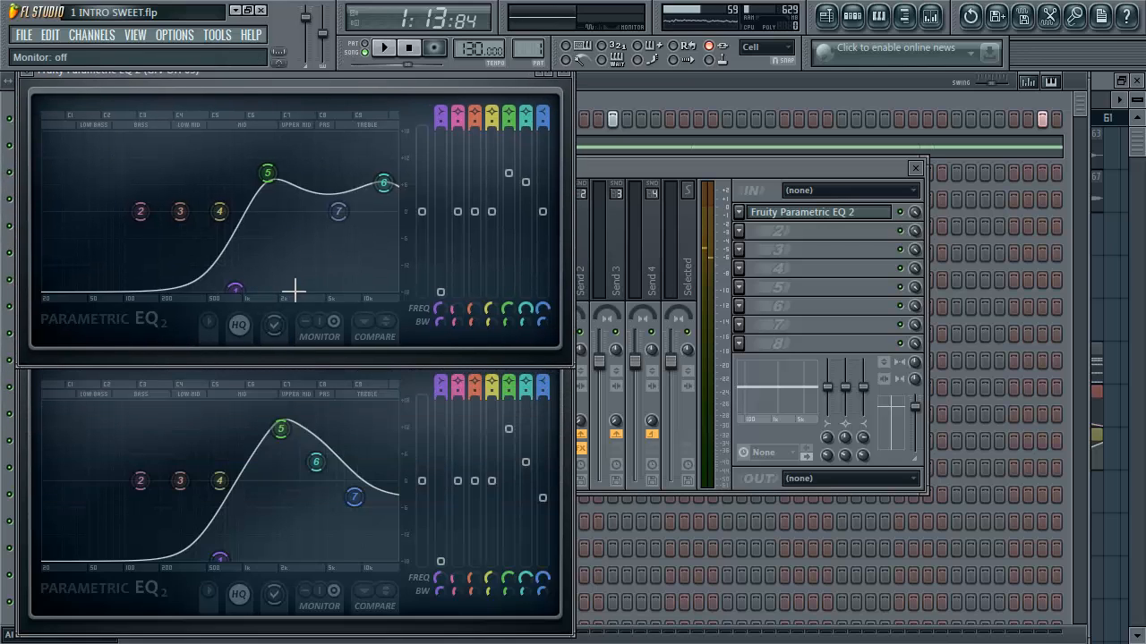
# Step: Compare the band 5 peaks of Grv OH 03 and Grv OH 02 while playing the section with both EQs in view
pyautogui.moveTo(266, 421); pyautogui.dragTo(279, 435)
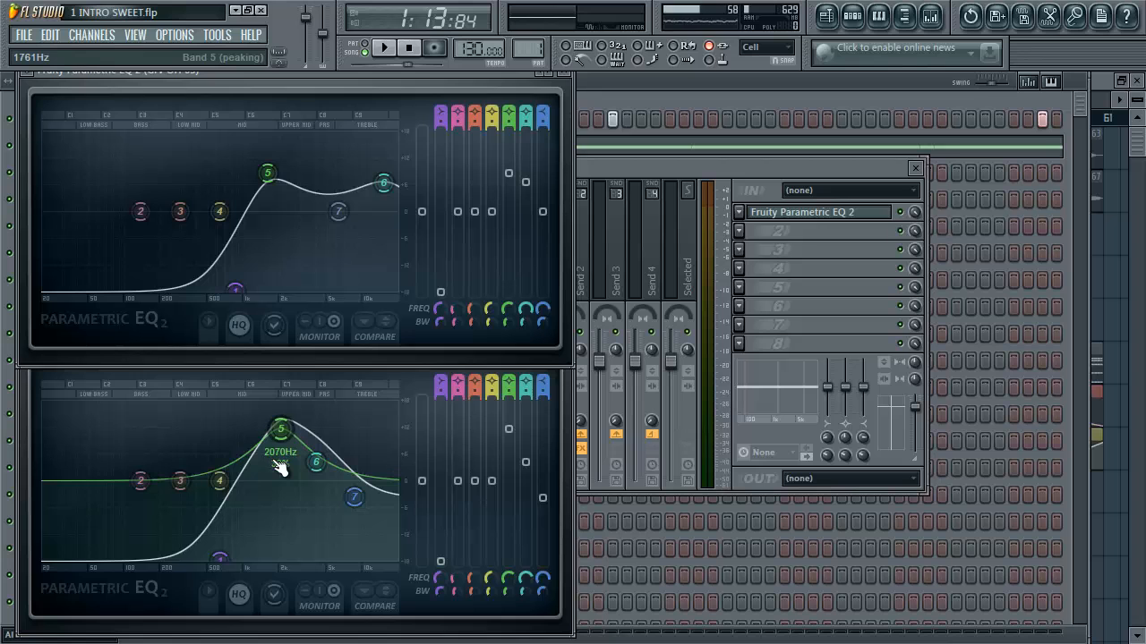
pyautogui.press('space')
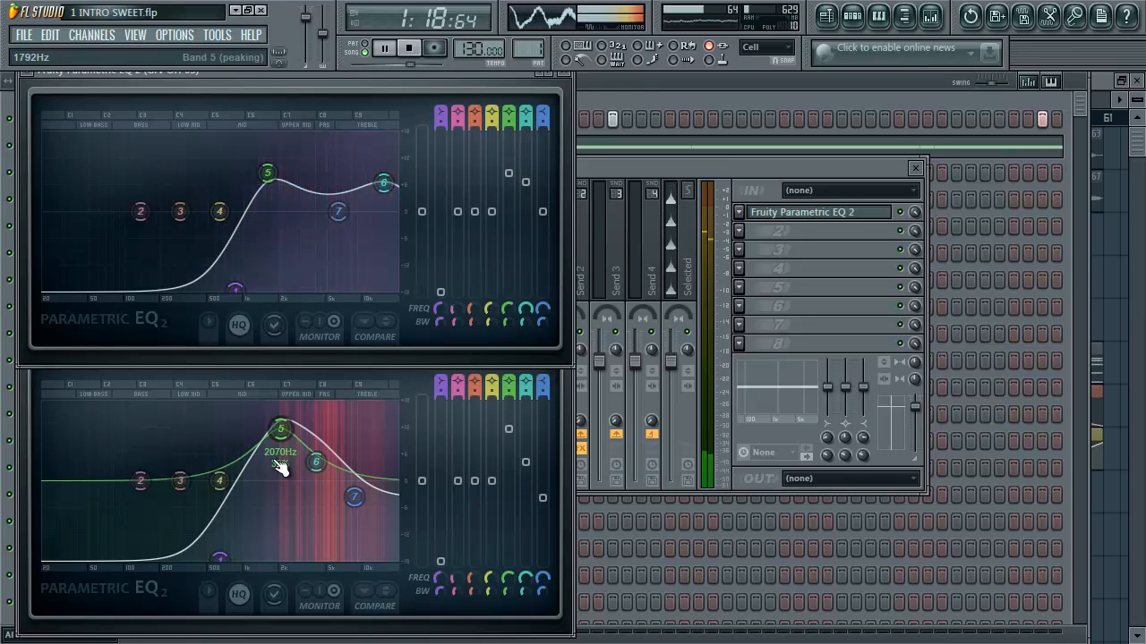
pyautogui.press('space')
# Step: Bring the mixer to the front, listen to the section from bar 41, and play the song from its beginning
pyautogui.click(637, 163)
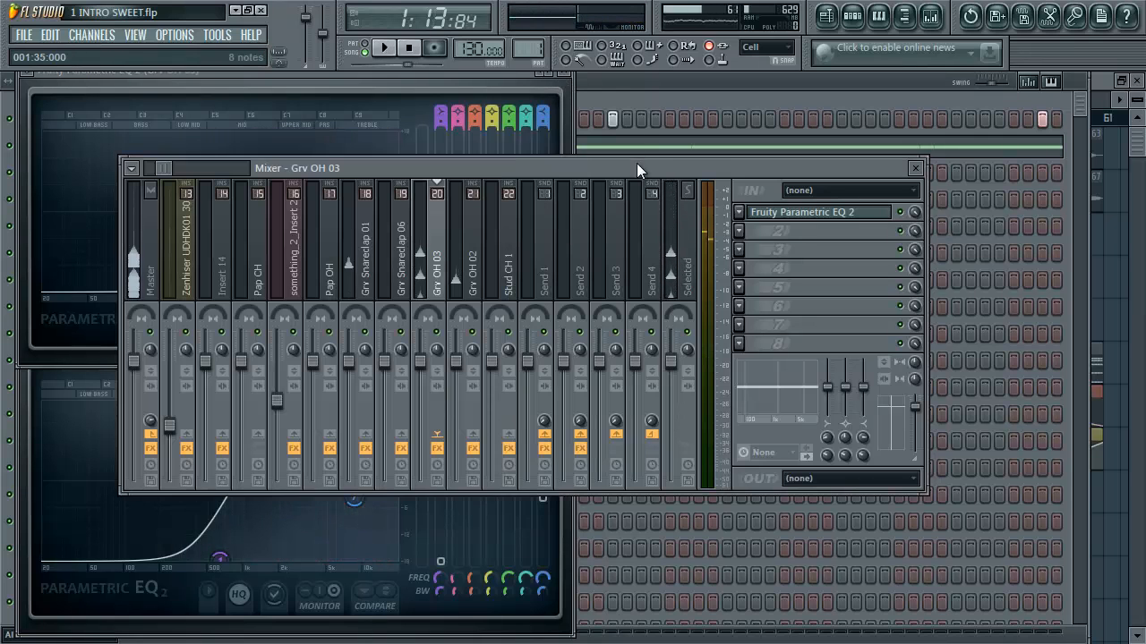
pyautogui.press('space')
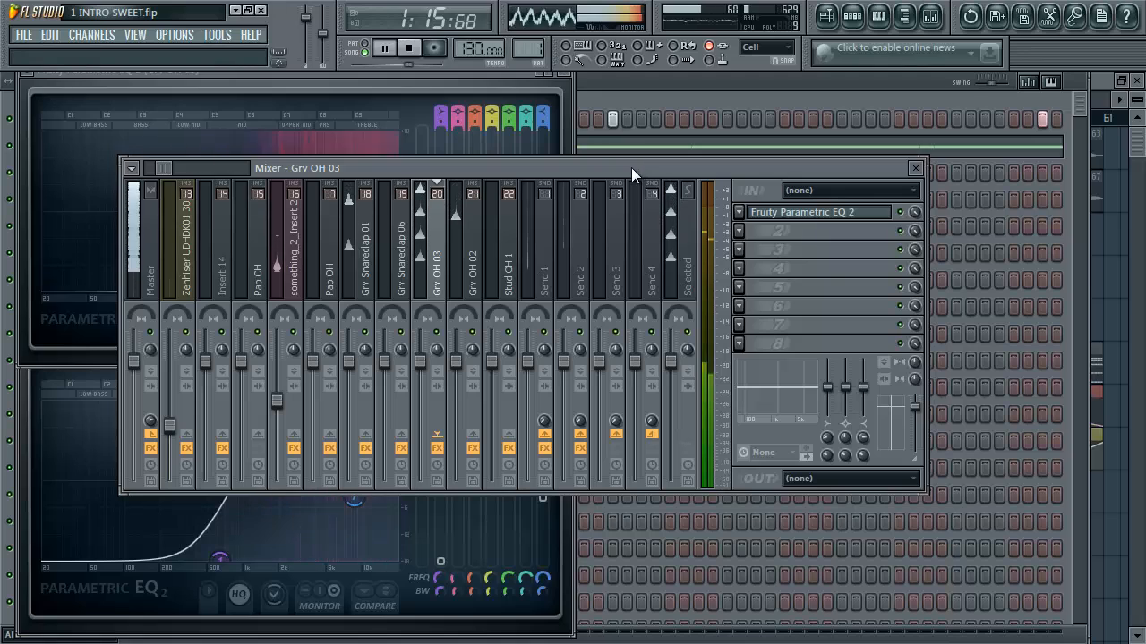
pyautogui.press('space')
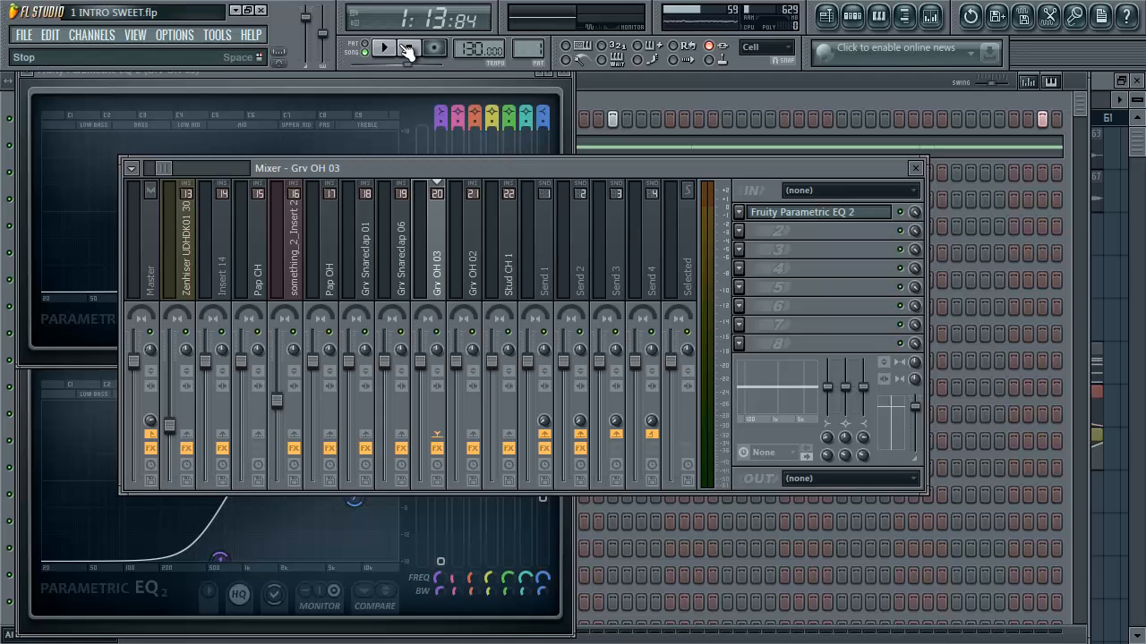
pyautogui.press('space')
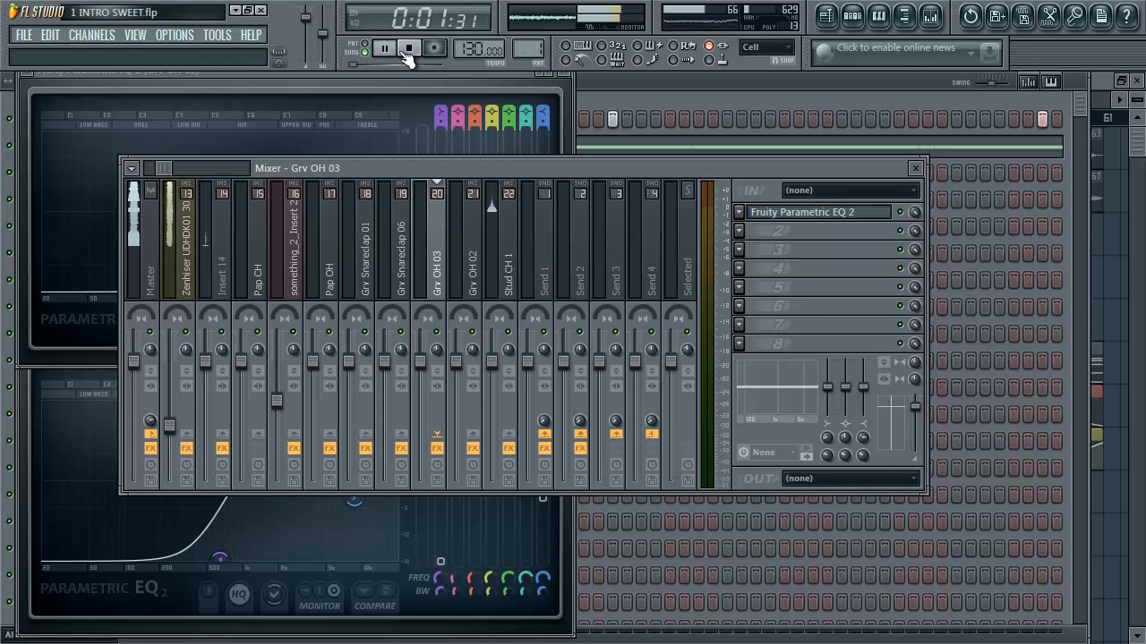